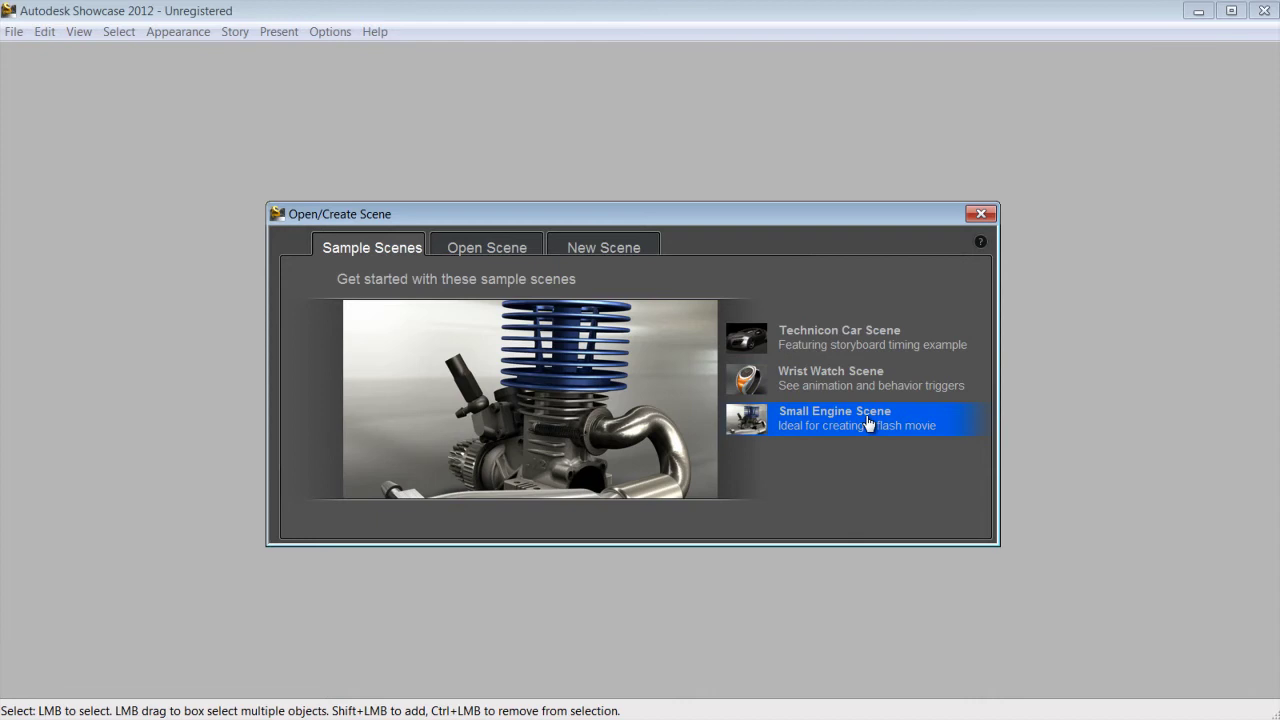
- Show the New Scene options, with the environment templates and importable model file types
left_click(631, 248)
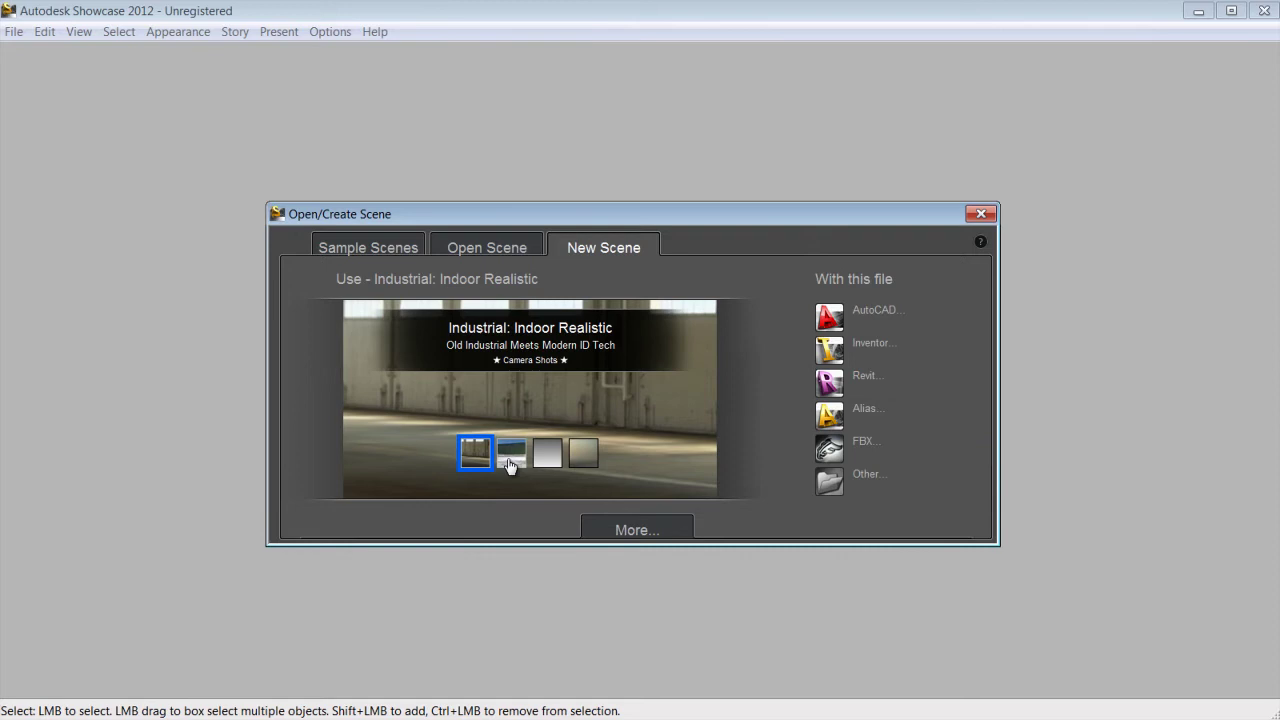
- Preview the Semi-abstract Exterior, Moveable Objects 2 and Consumer: Concept Design templates
left_click(510, 464)
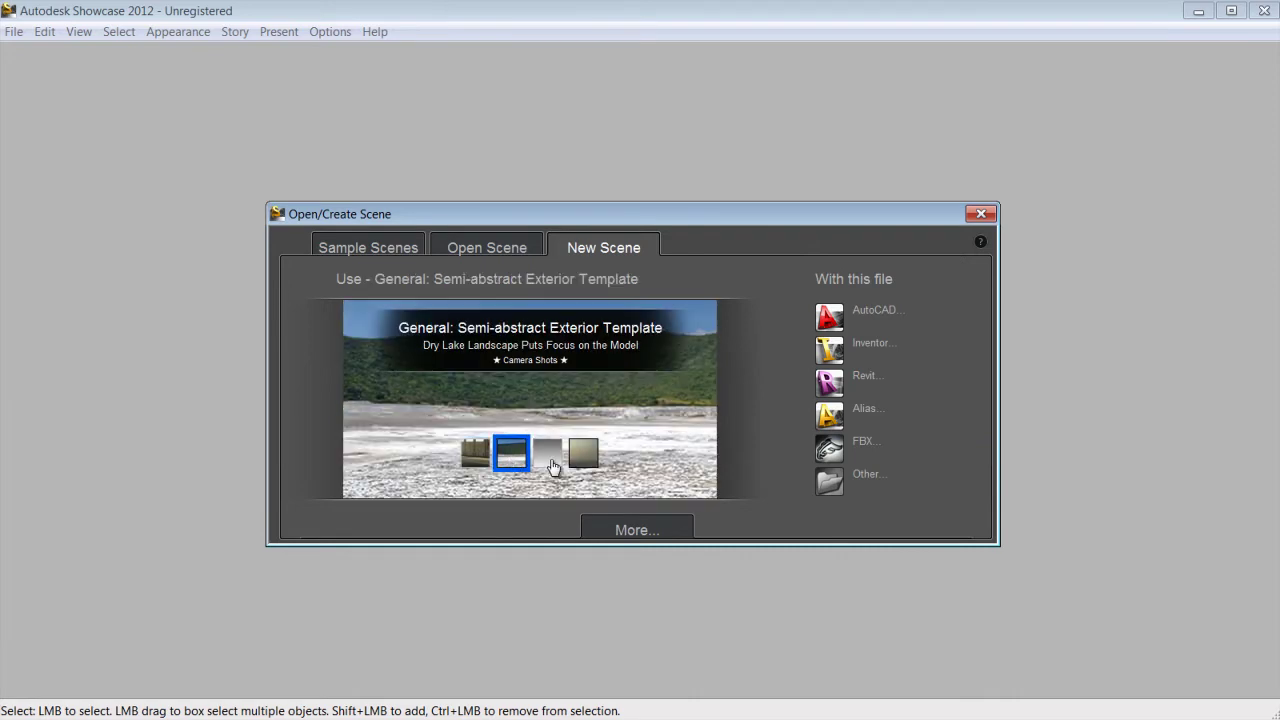
left_click(551, 463)
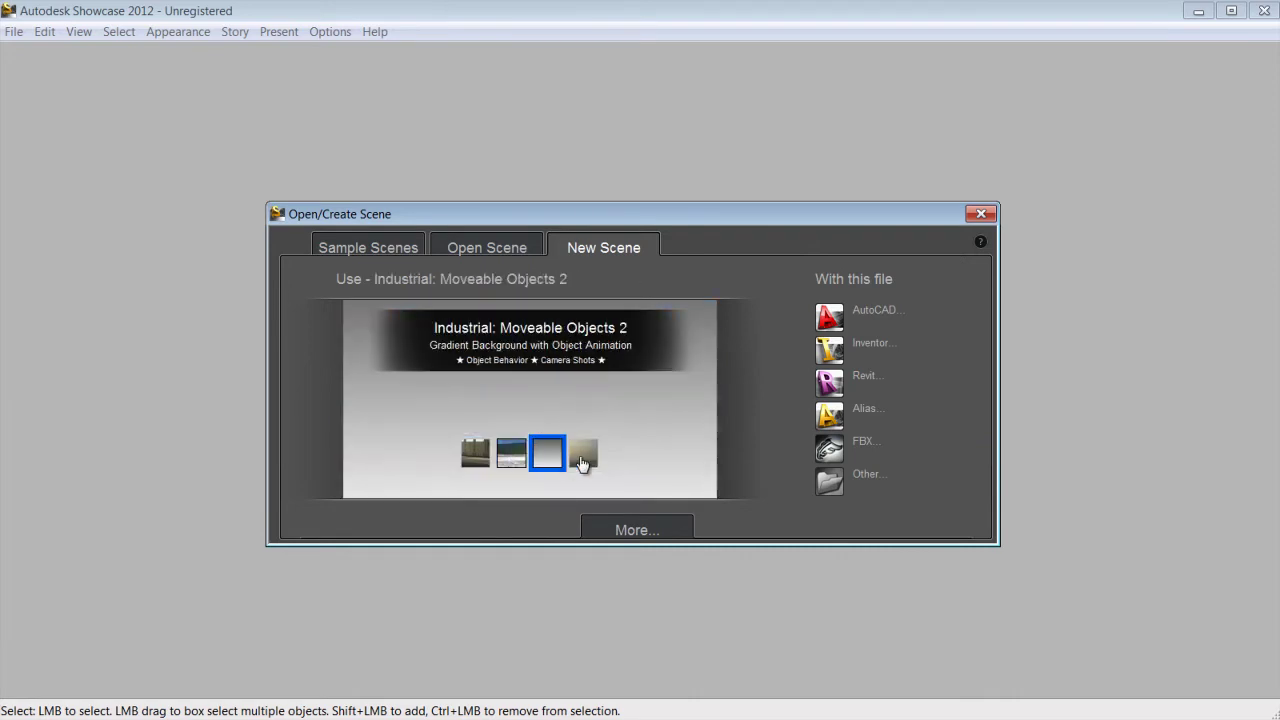
left_click(583, 460)
- Choose the Architectural: Outdoor Context environment and import the Revit building model
left_click(628, 531)
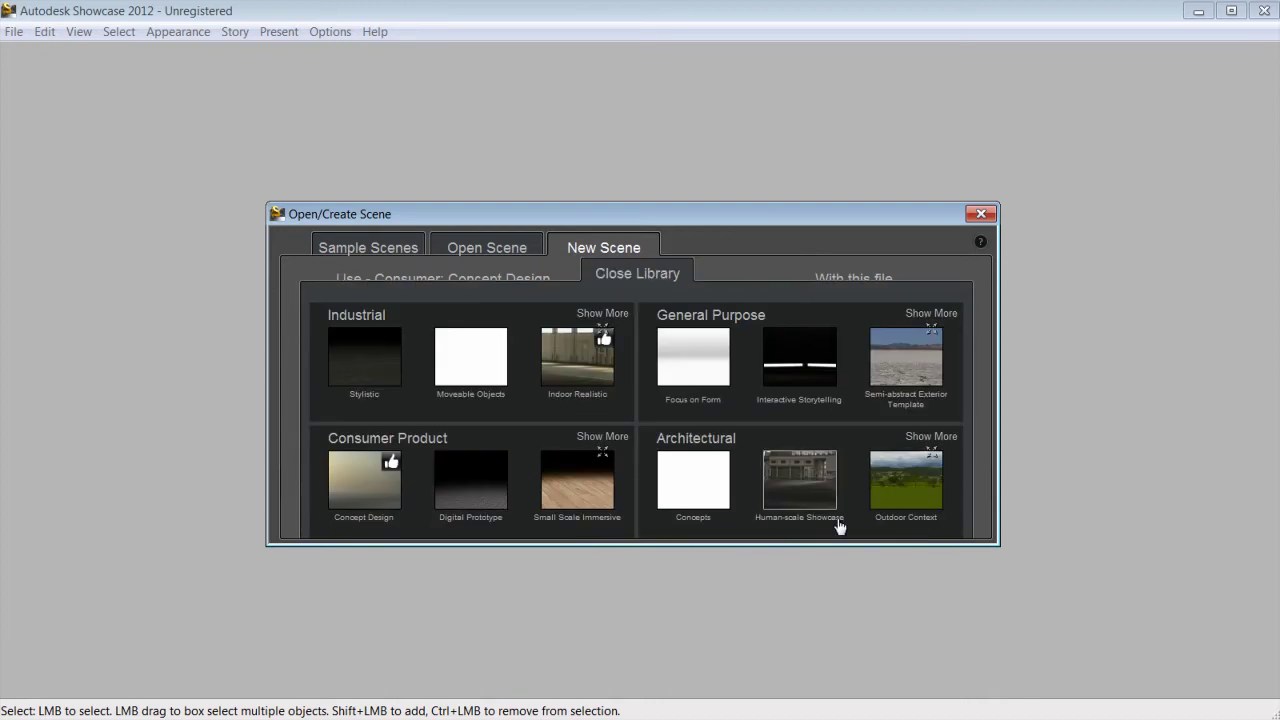
left_click(913, 489)
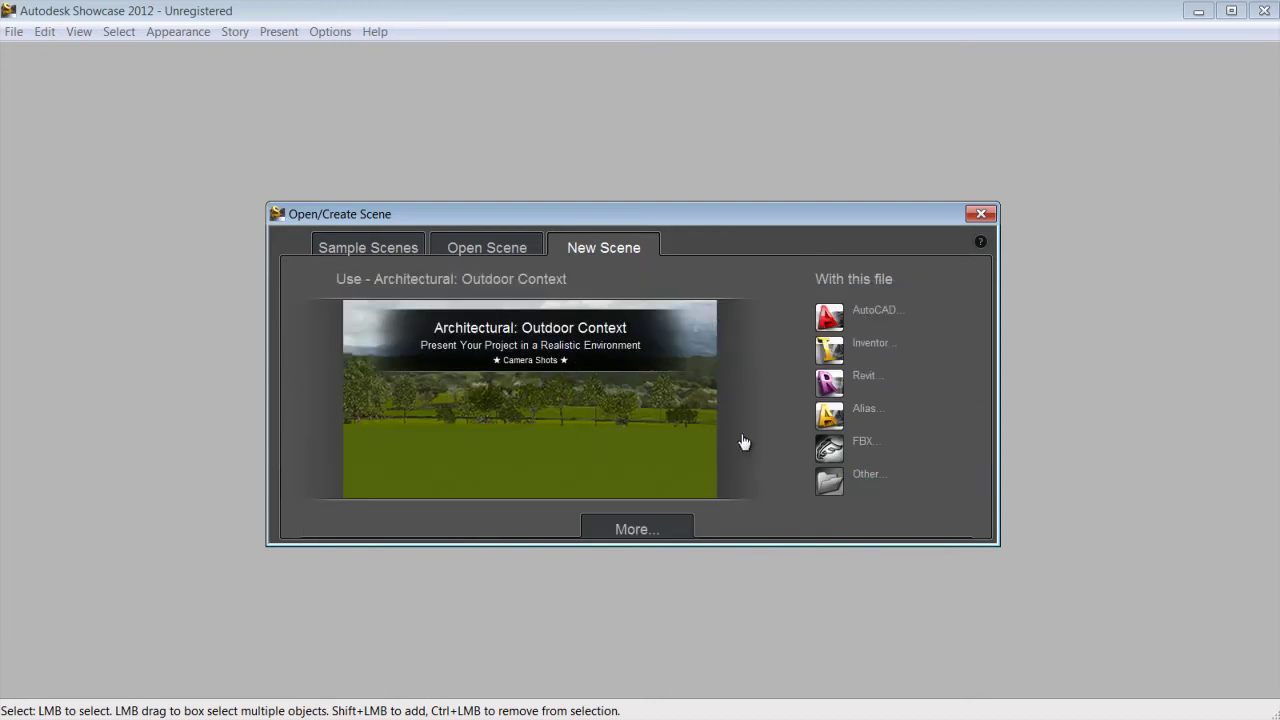
left_click(856, 383)
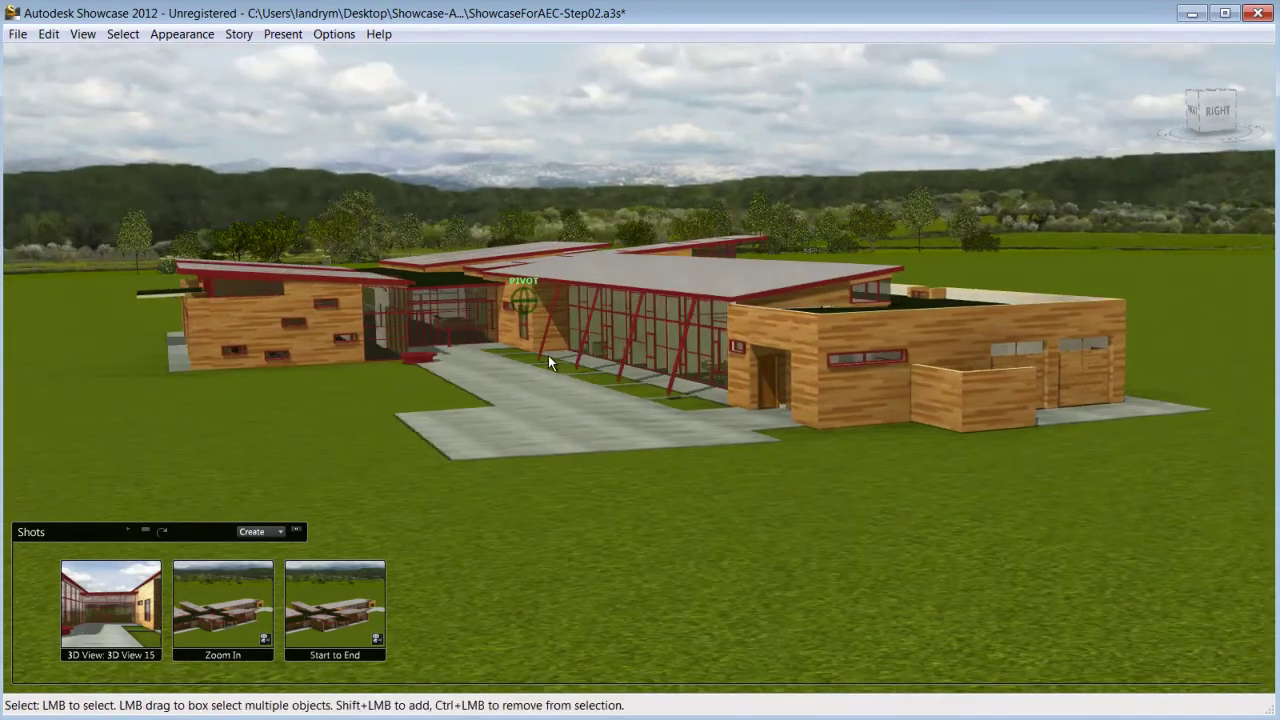
- Play the 3D View 15, Zoom In and Start to End shots, ending on 3D View 15
left_click(129, 608)
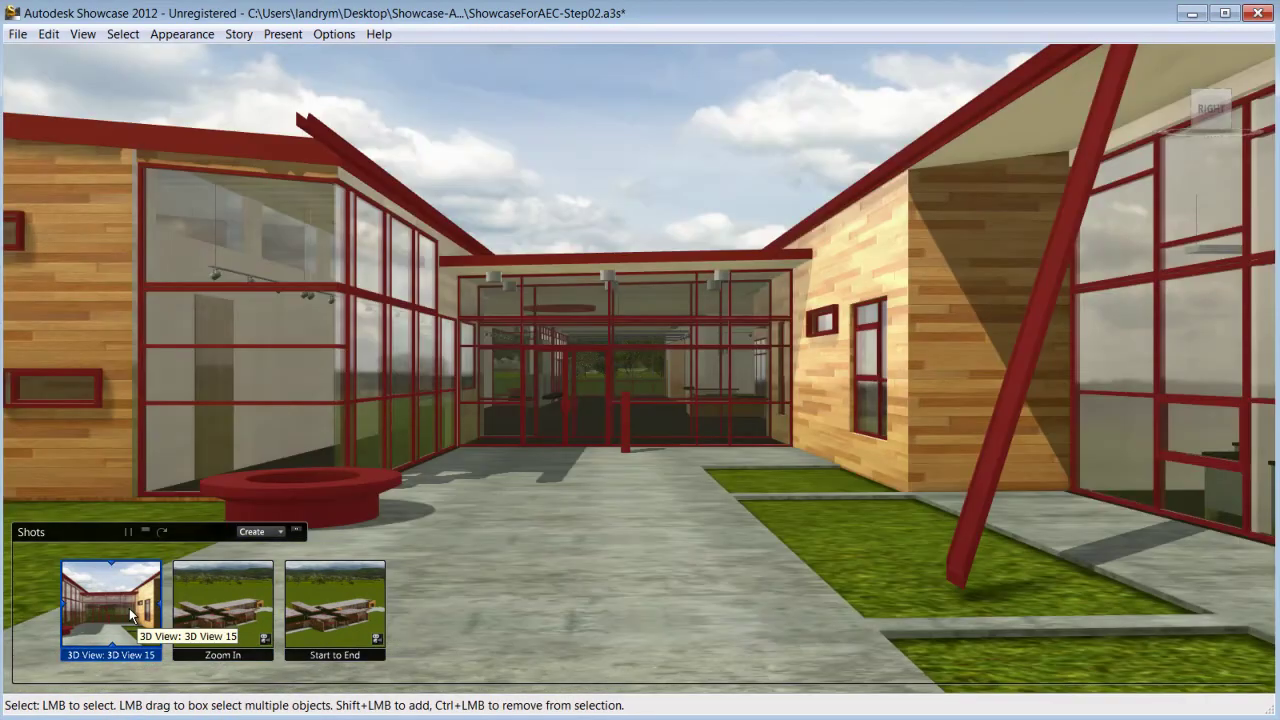
left_click(241, 609)
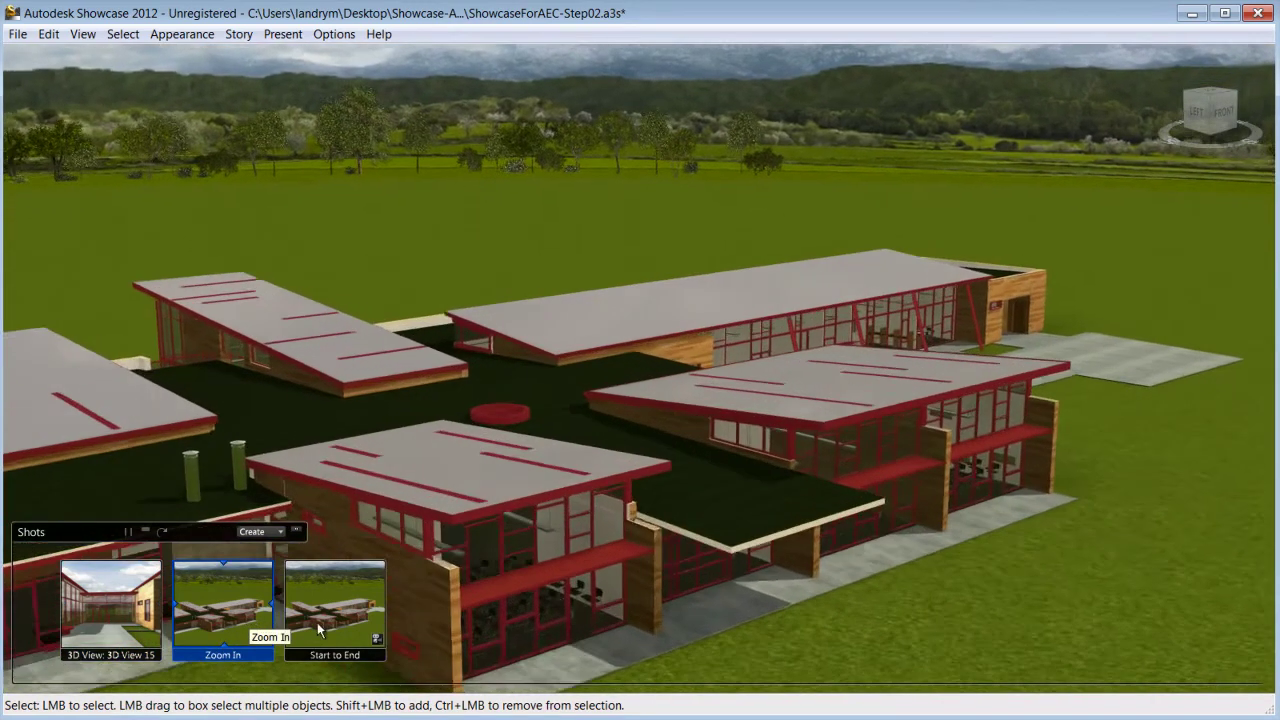
left_click(351, 618)
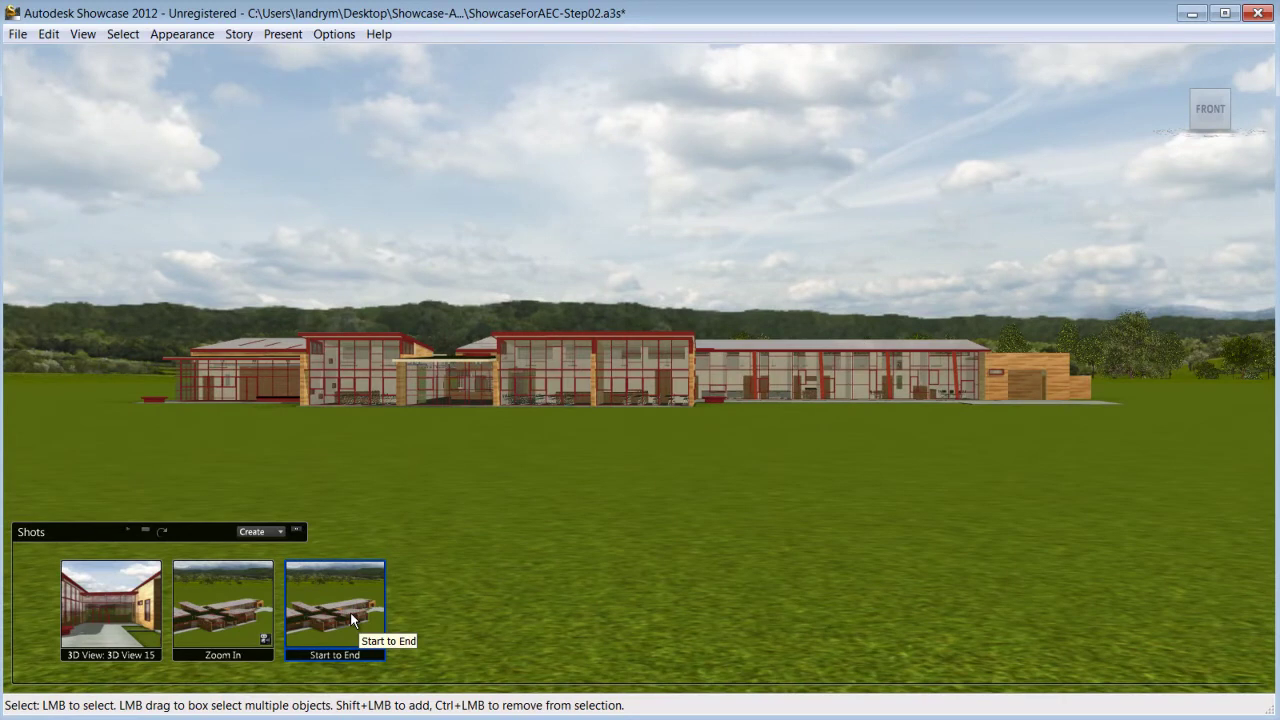
left_click(107, 607)
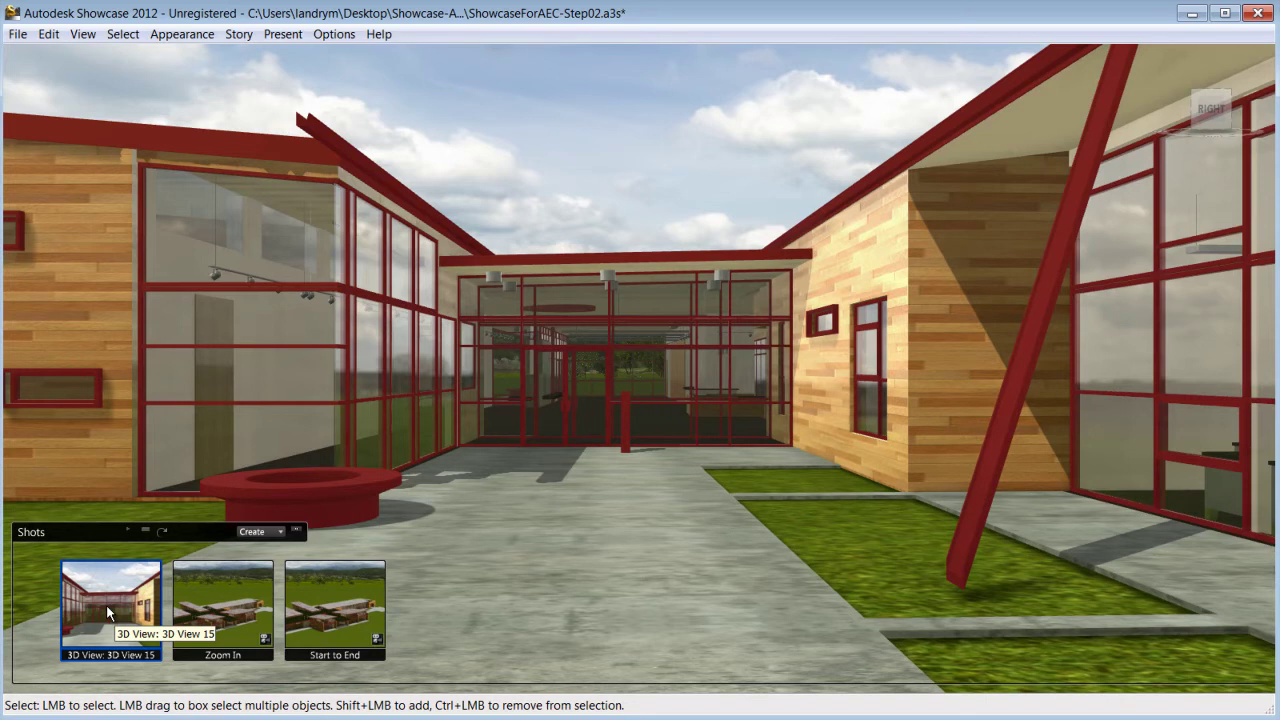
- Walk inside through the glass entrance and save interior and reception-desk views as still shots
key("shift+w")
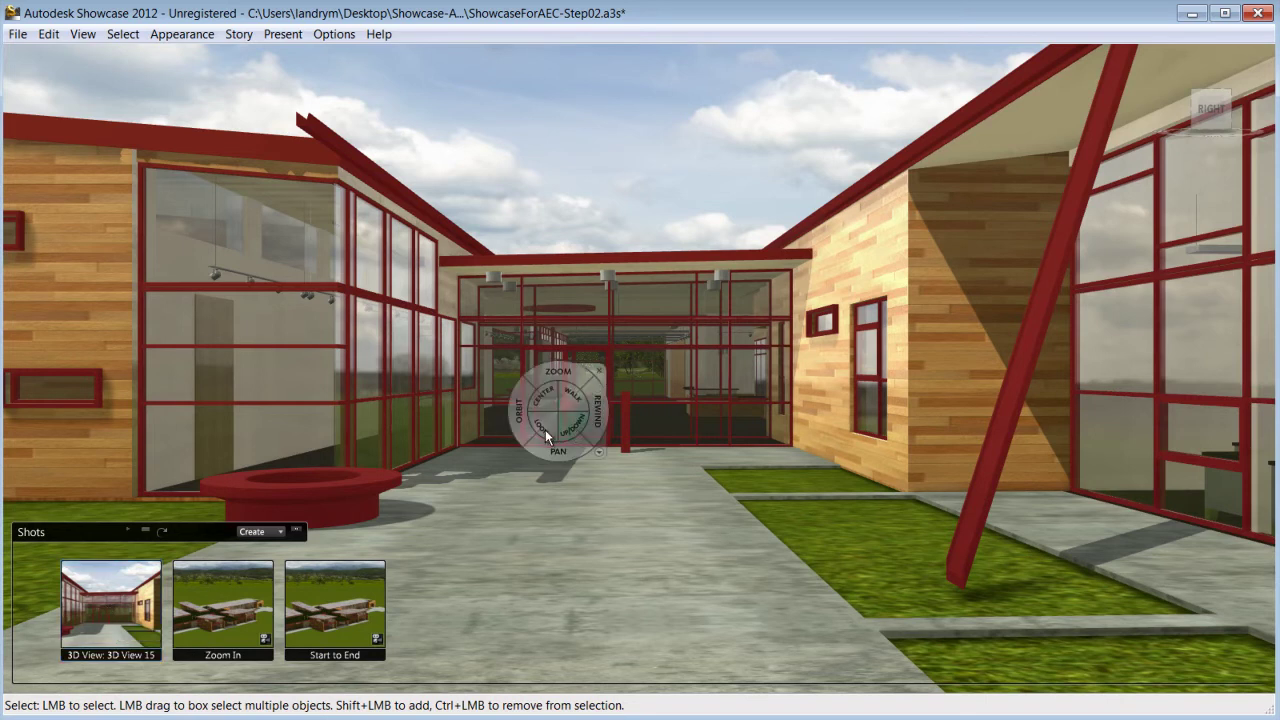
left_click_drag(574, 429, 574, 455)
left_click_drag(638, 575, 482, 590)
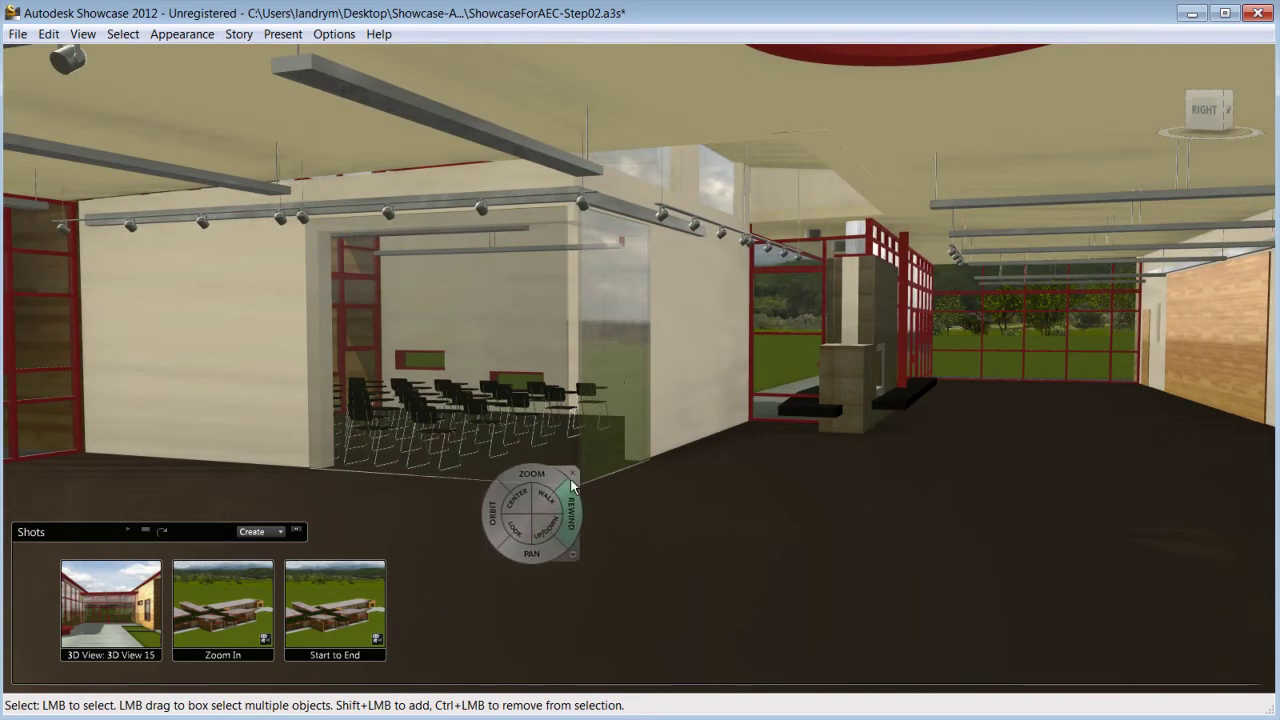
key("ctrl+1")
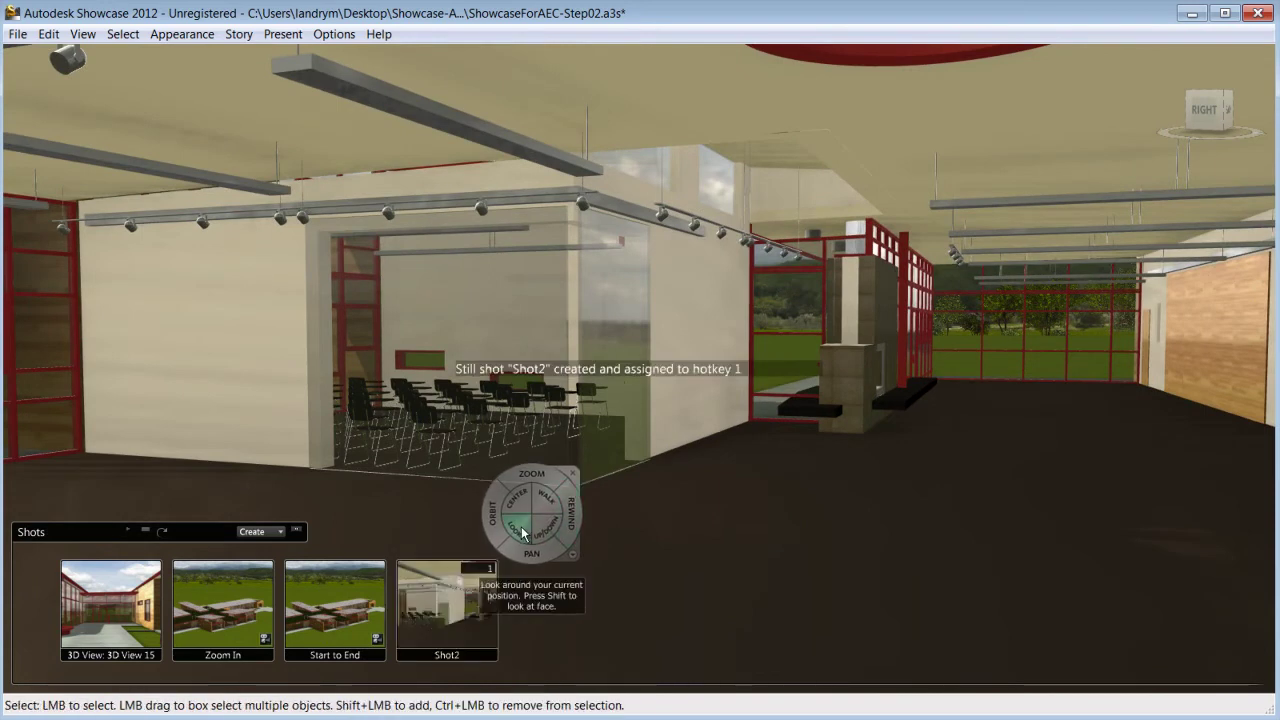
left_click_drag(521, 533, 1105, 530)
key("ctrl+2")
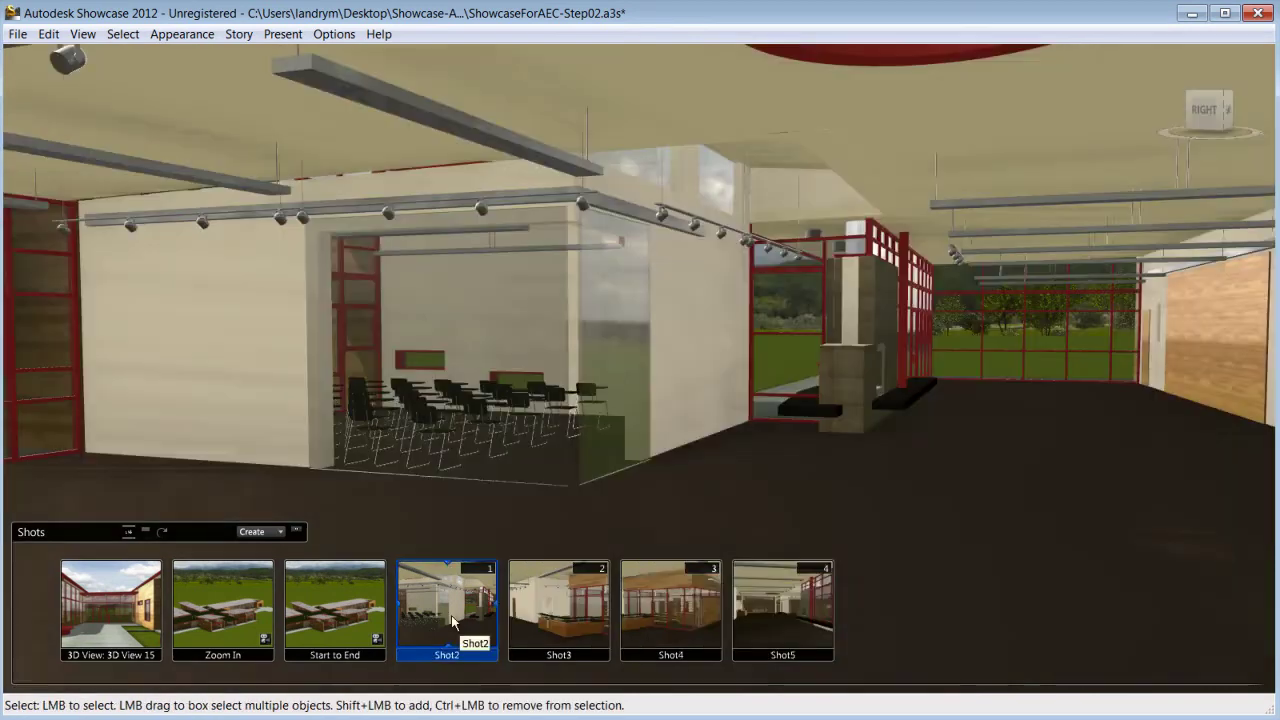
- Review Shot3, Shot4 and the Shot5 corridor, then return to the 3D View 15 courtyard
left_click(559, 612)
left_click(687, 618)
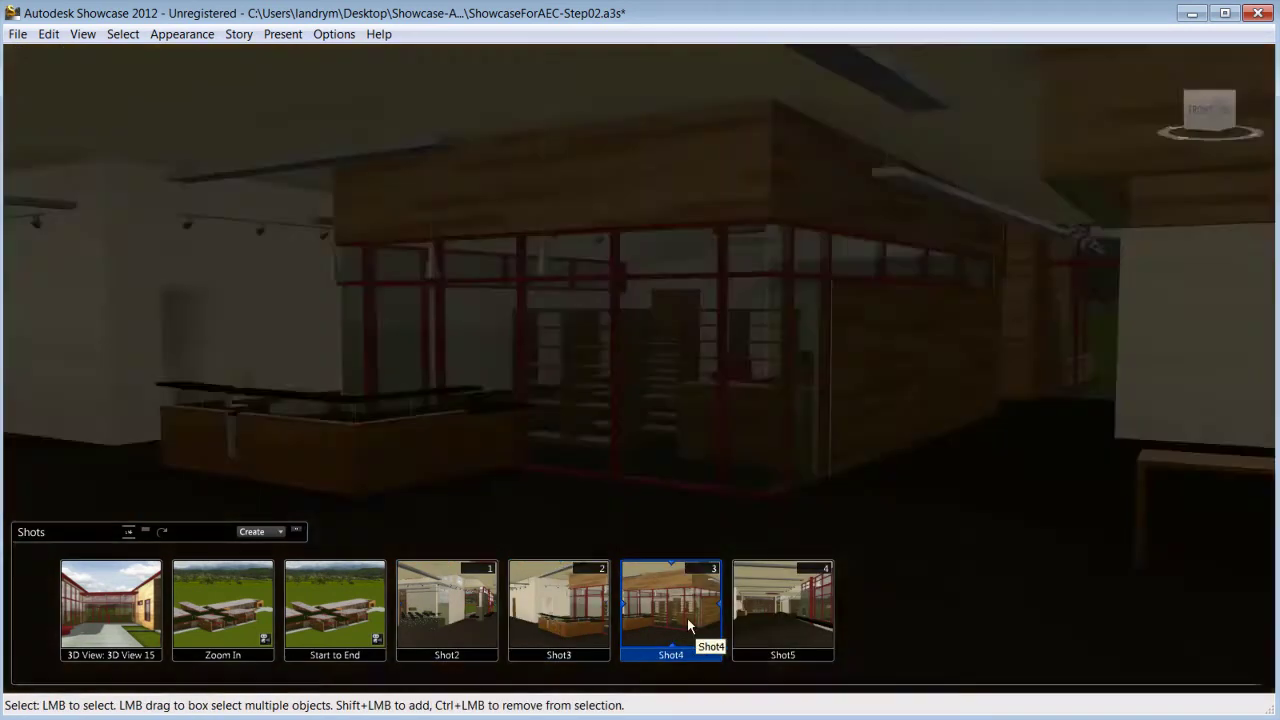
left_click(766, 615)
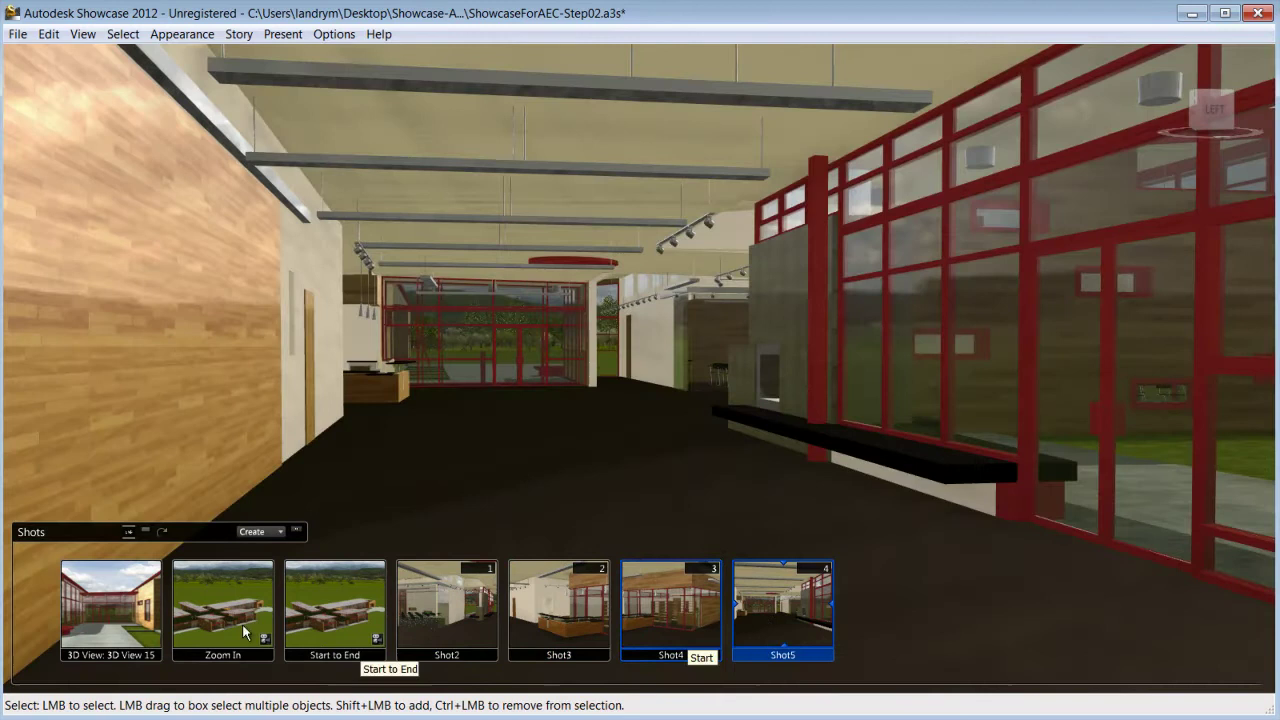
left_click(129, 612)
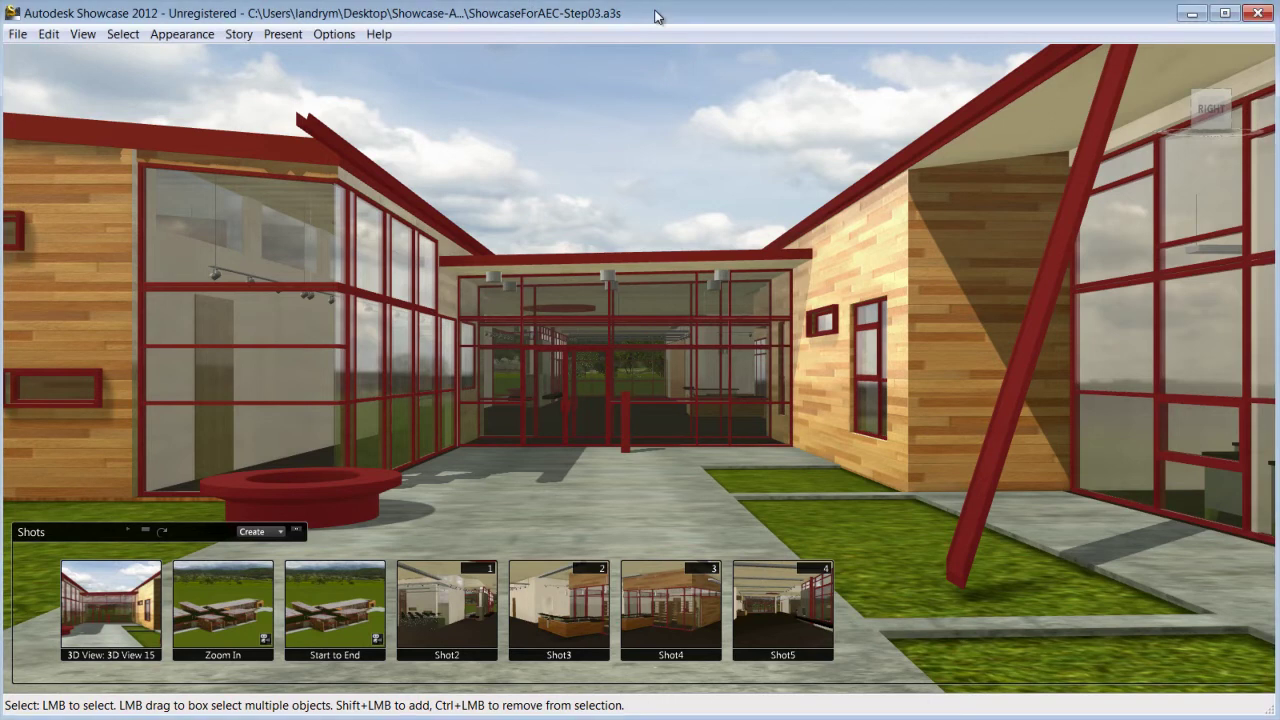
- Bring up Help > Quick Start Wizards and look at the Save an Image wizard
left_click(377, 38)
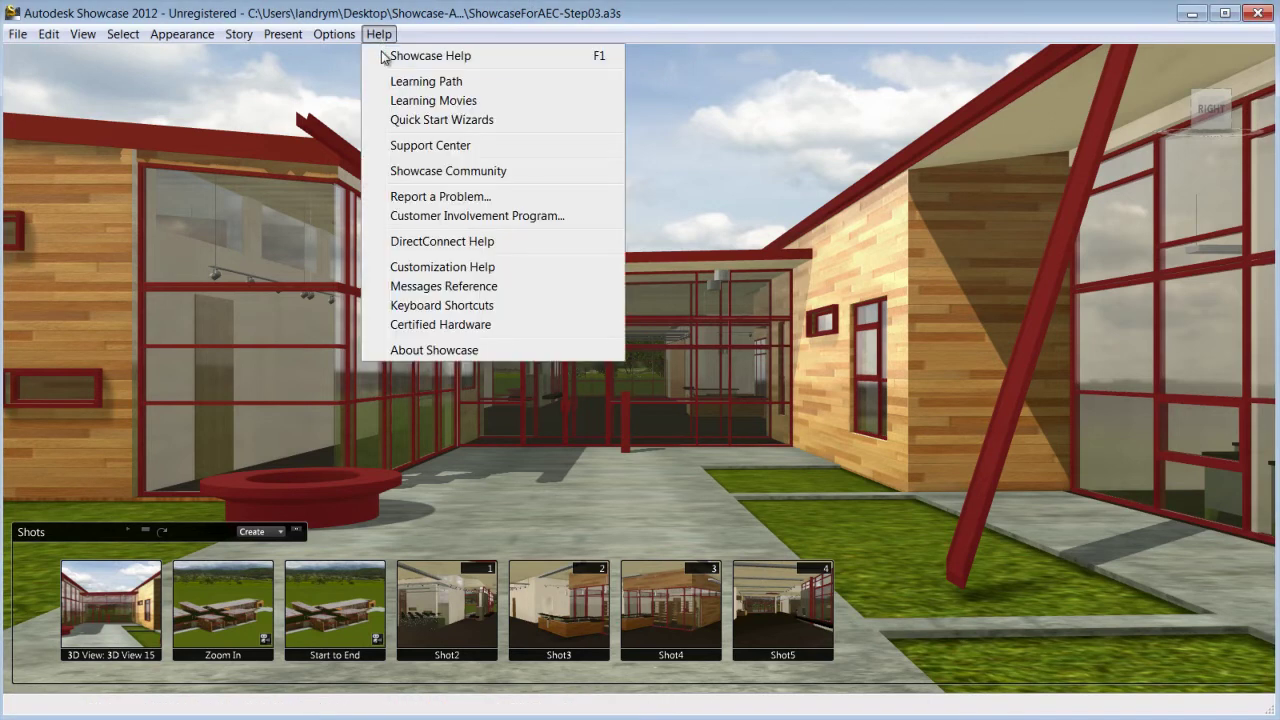
left_click(394, 114)
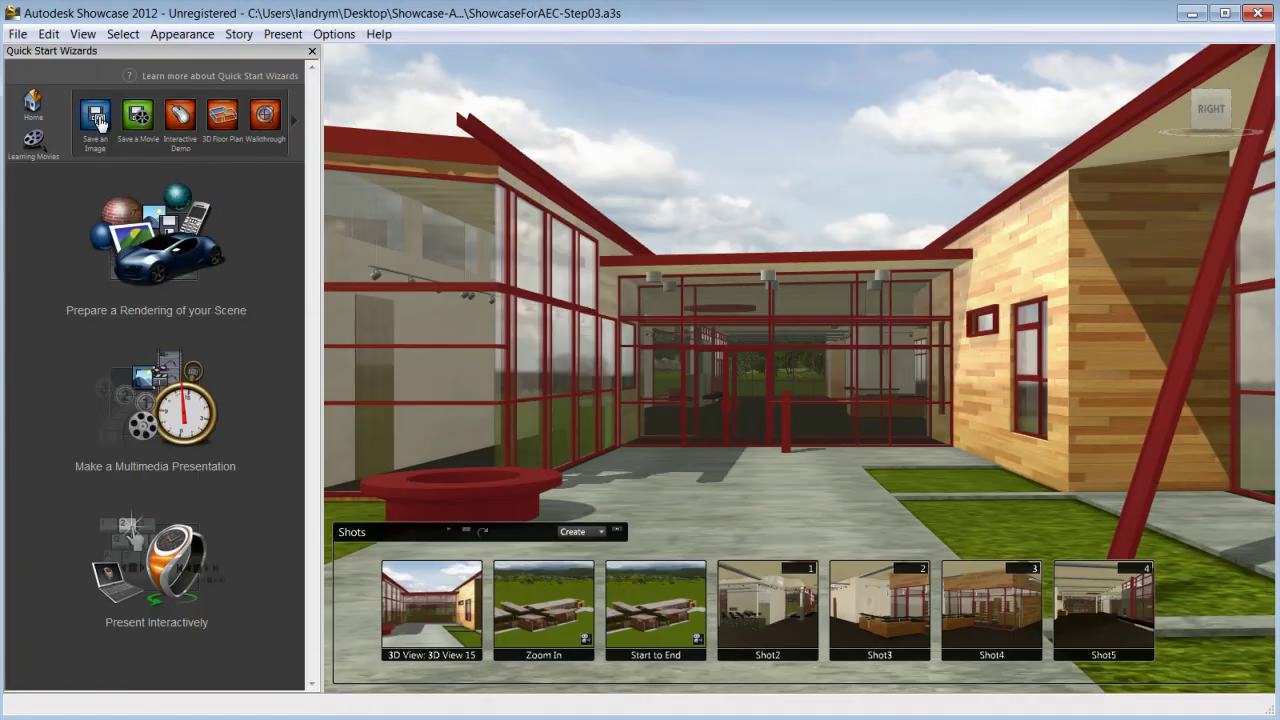
left_click(98, 120)
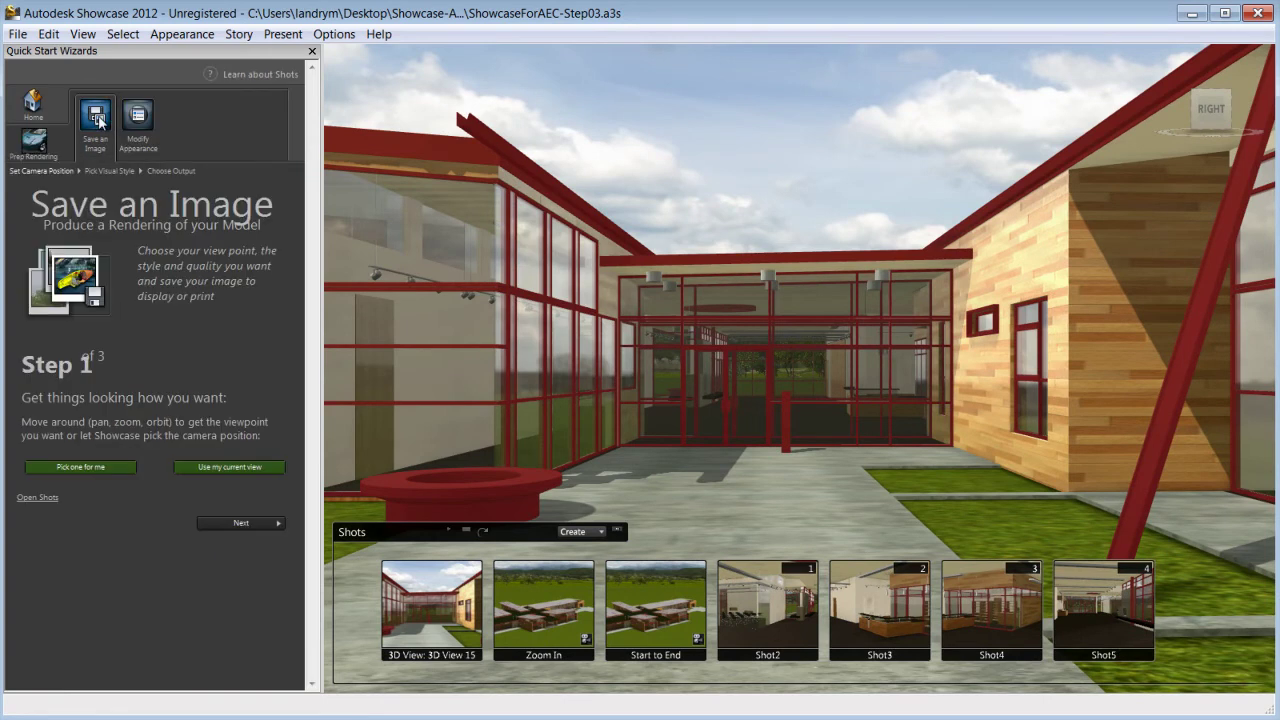
left_click(33, 103)
- Look through the Interactive Demo and Walkthrough wizards, ending on the wizards home page
left_click(188, 122)
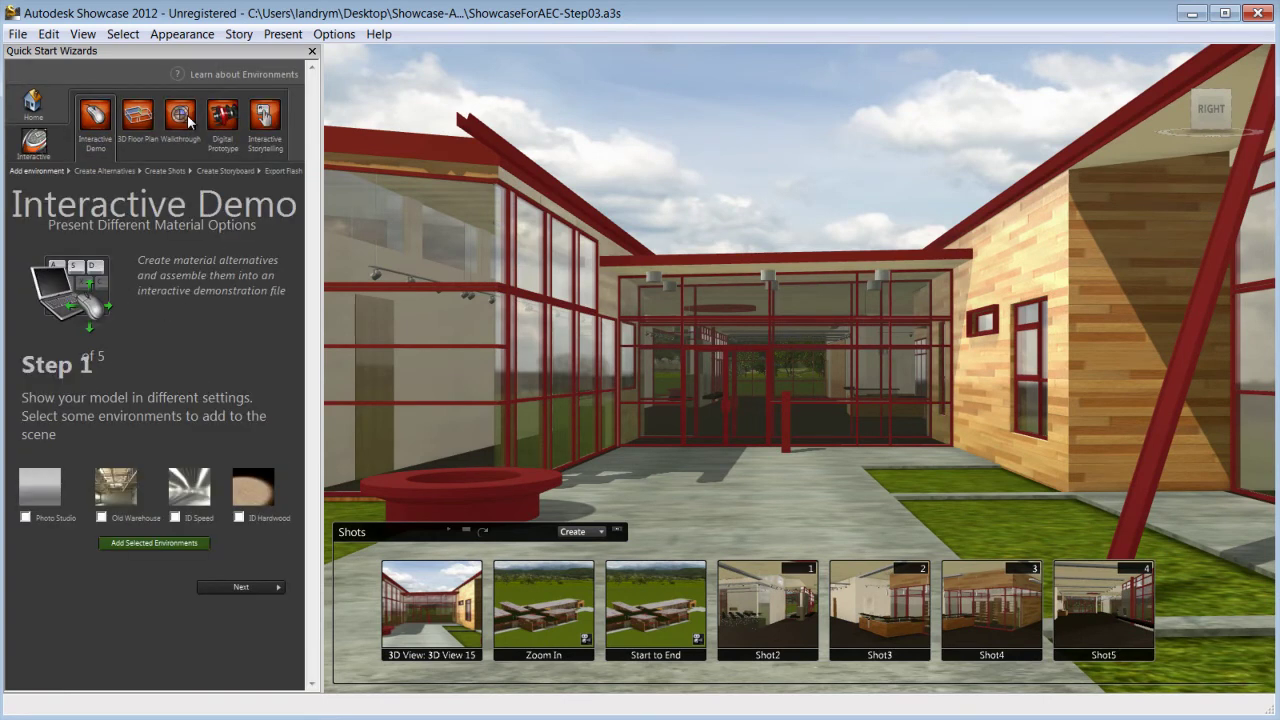
left_click(34, 105)
left_click(262, 118)
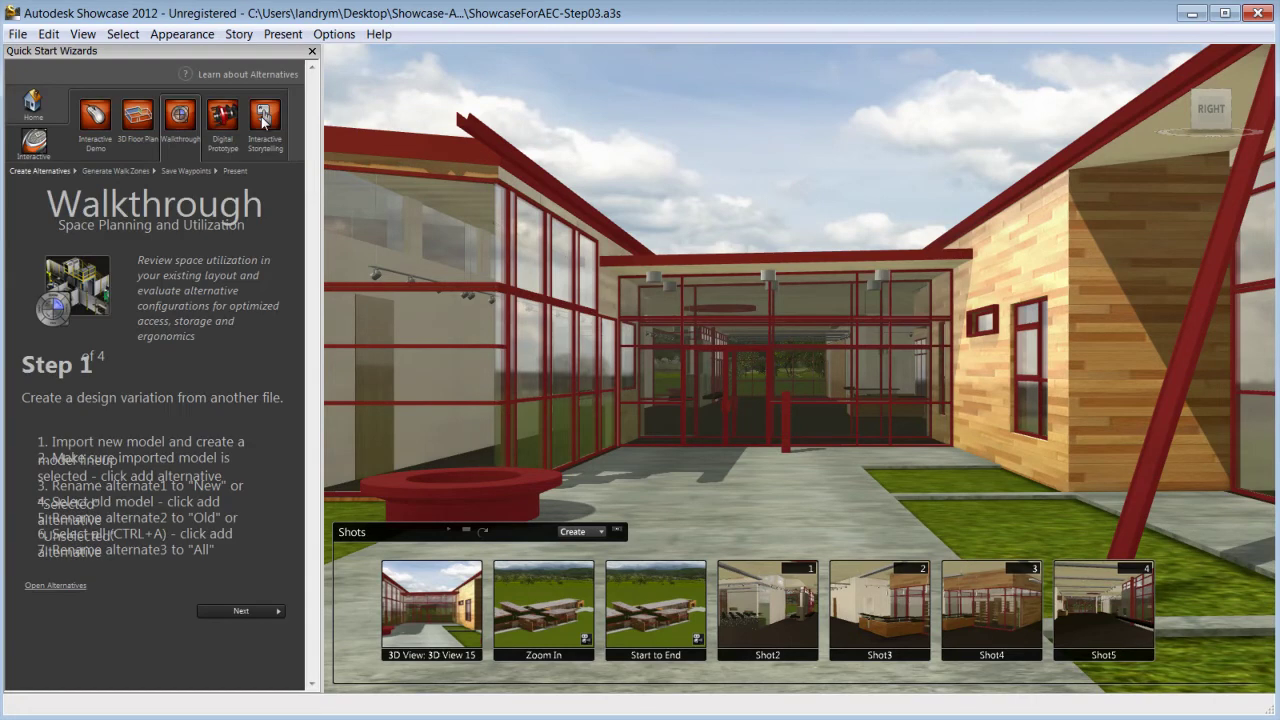
left_click(33, 105)
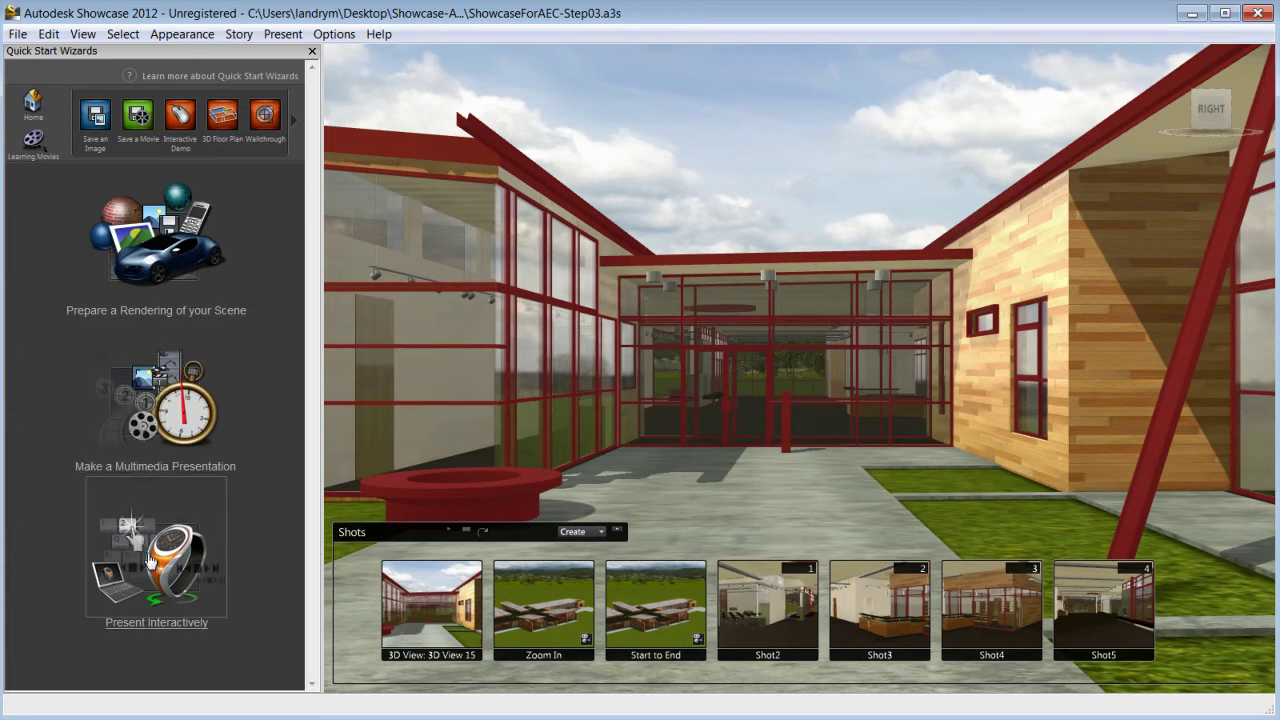
- Start the Save an Image wizard, compare shots, and use the 3D View 15 courtyard as the camera
left_click(147, 277)
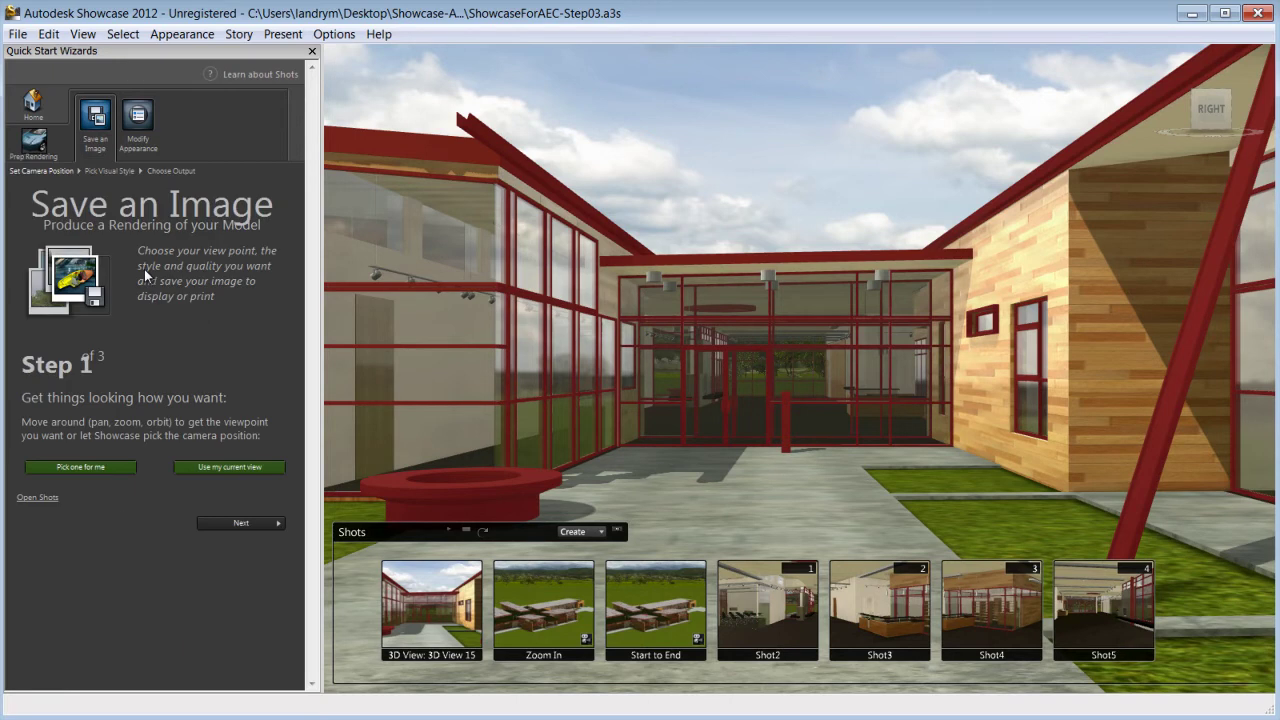
left_click(84, 470)
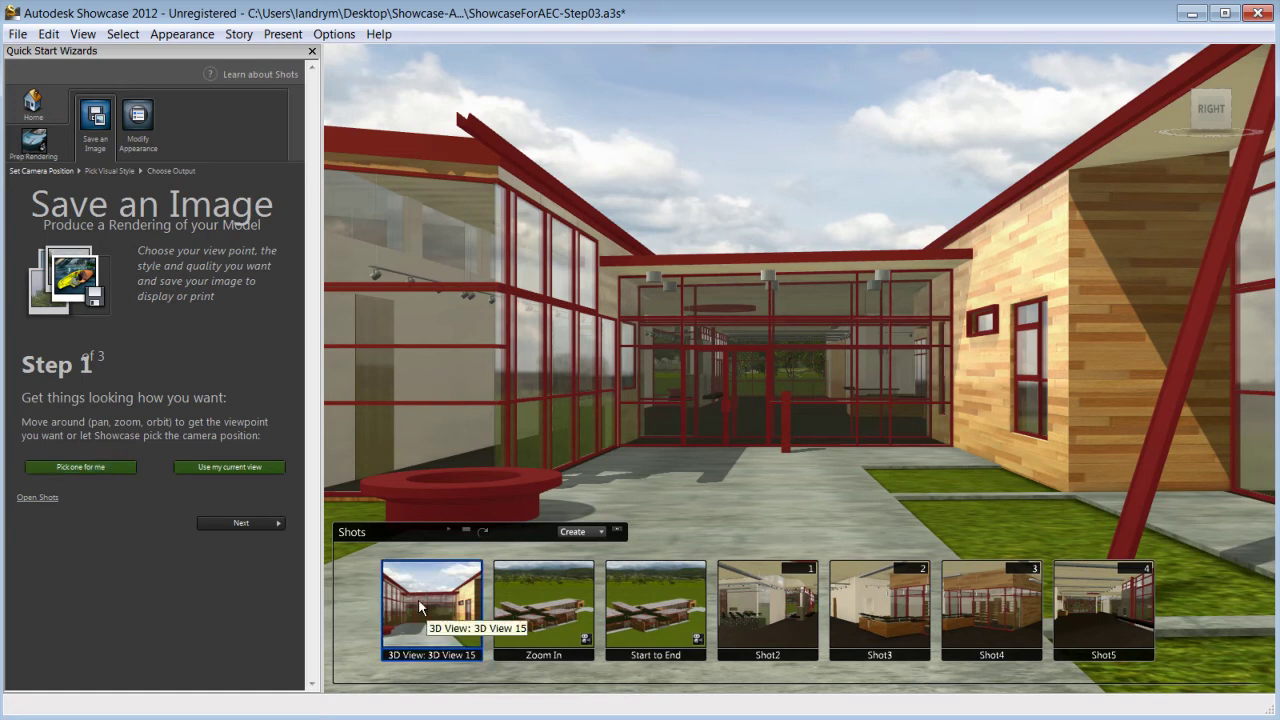
left_click(533, 600)
left_click(788, 626)
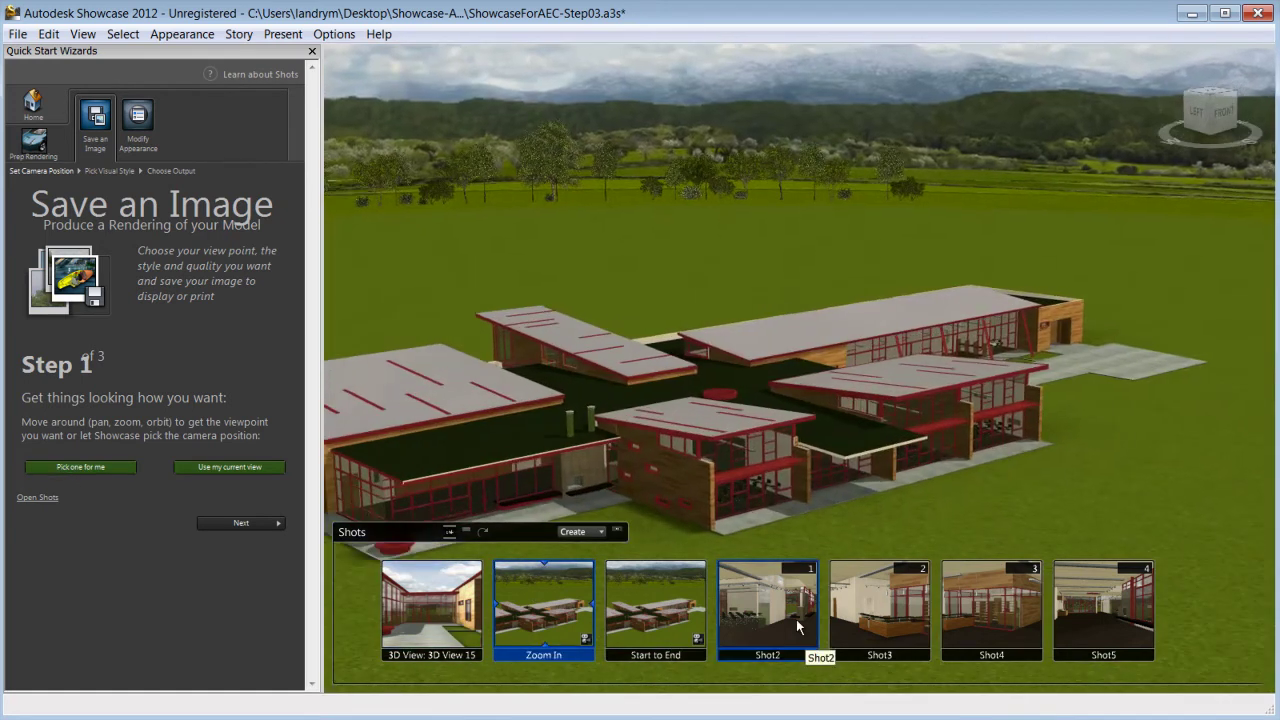
left_click(893, 622)
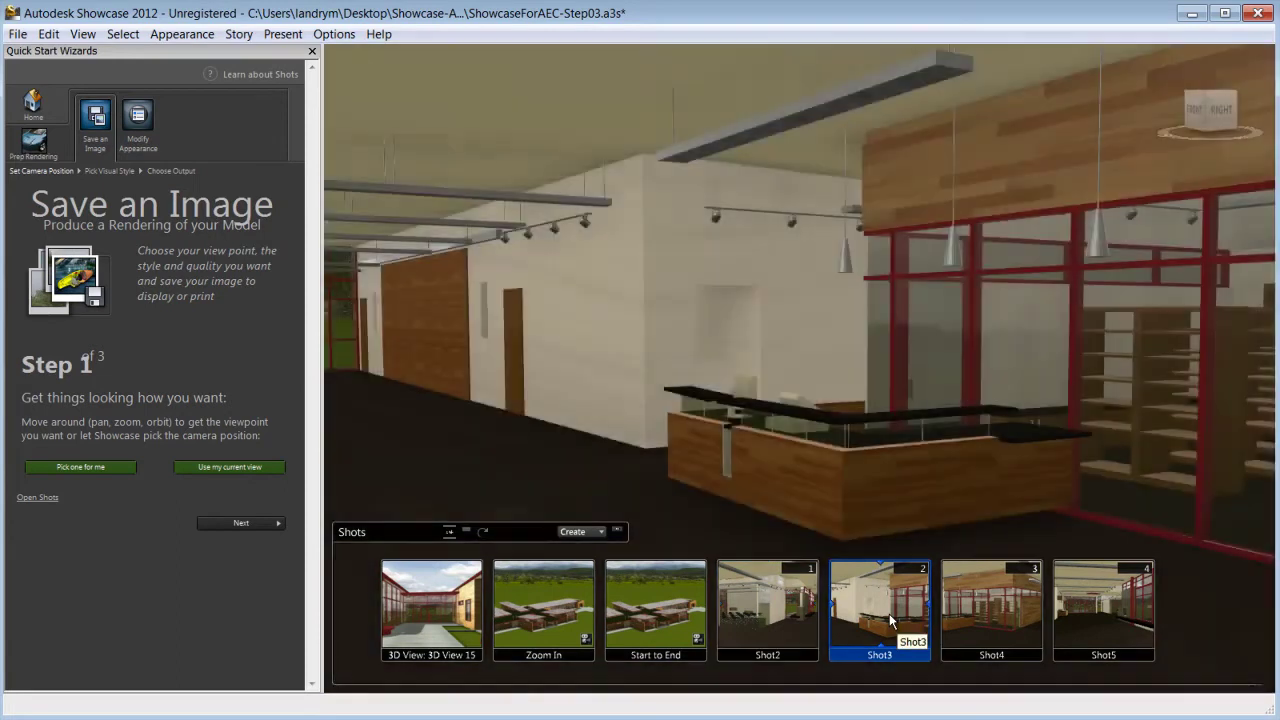
left_click(550, 602)
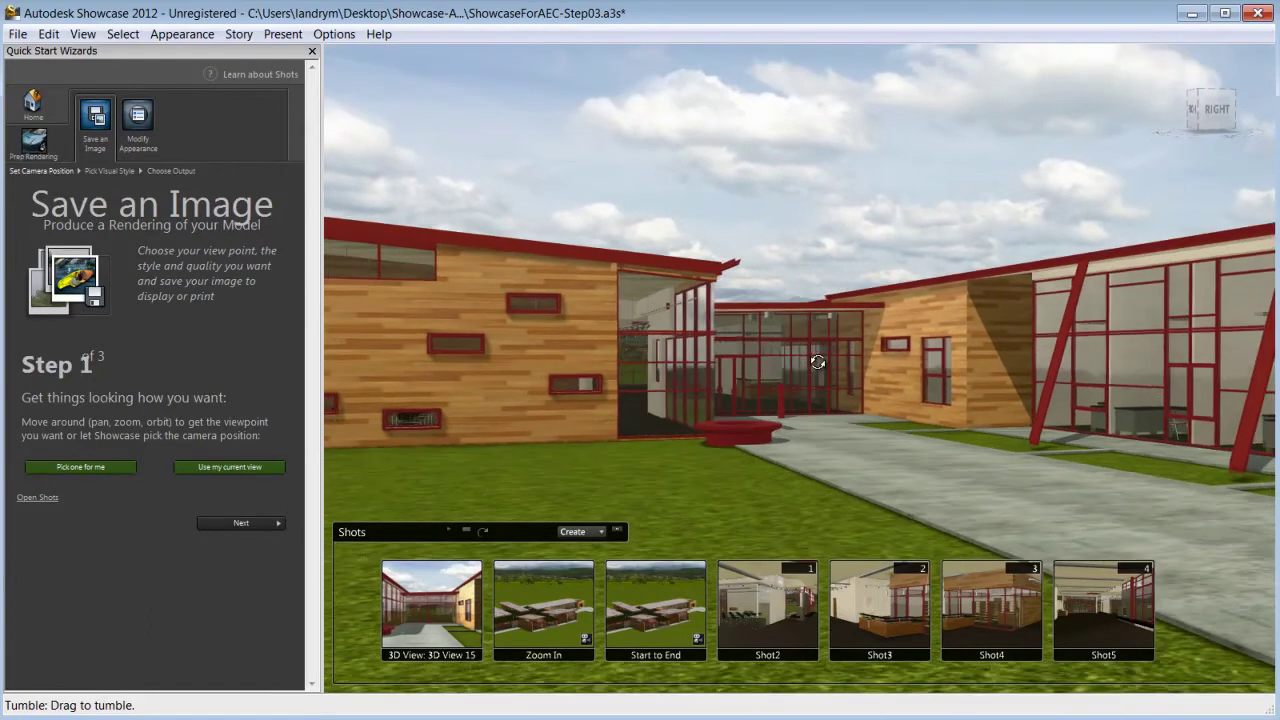
left_click(453, 608)
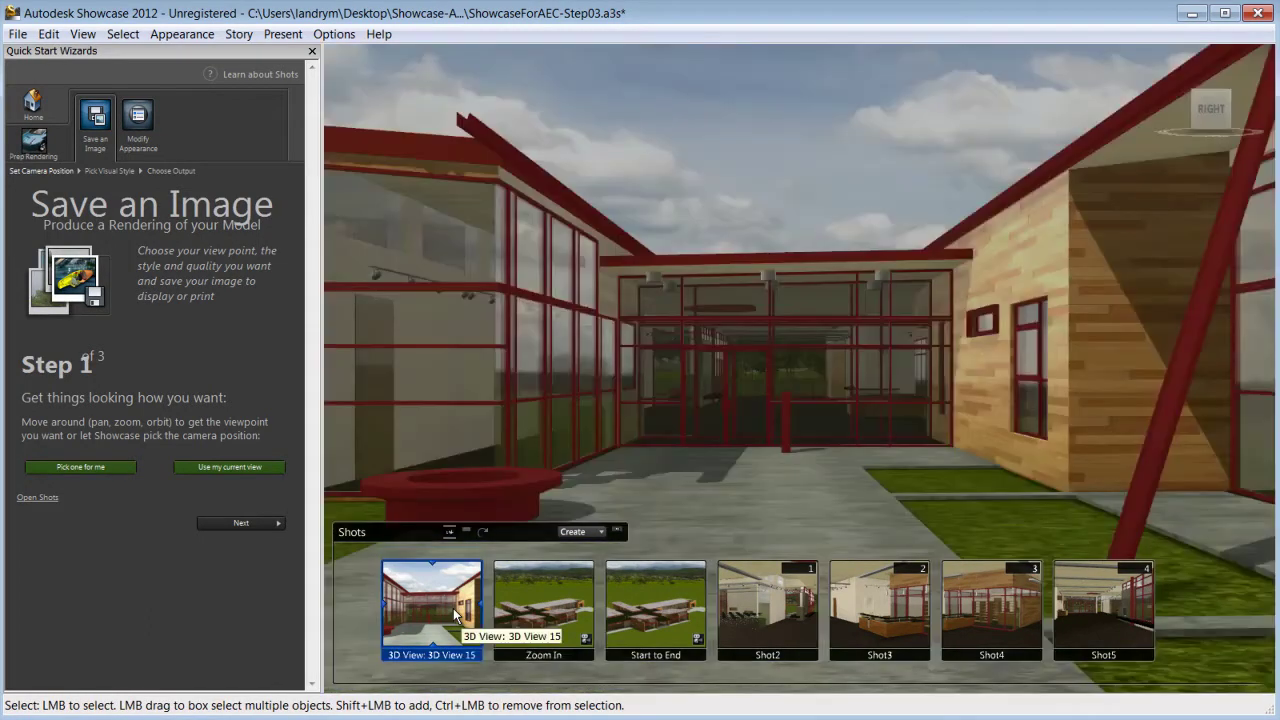
left_click(238, 524)
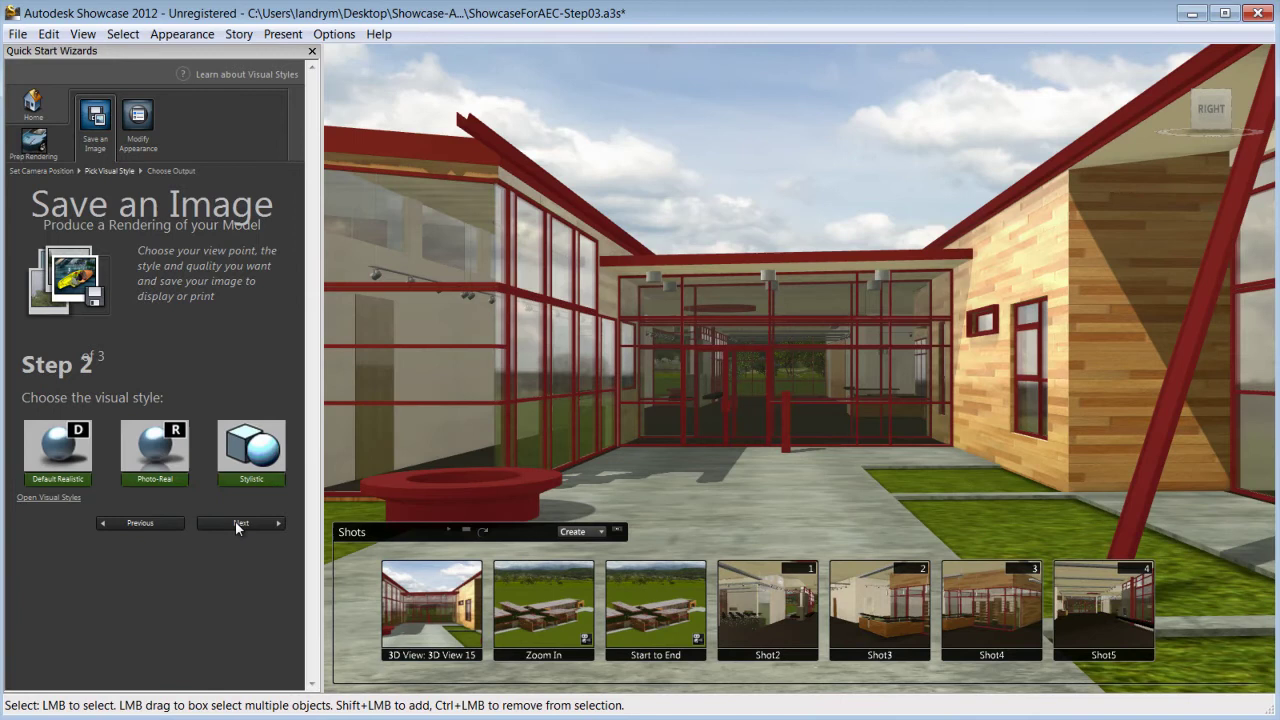
- Try the Flat Color, Toon Color and Shaded Textures styles, settling on Realistic with Edges
left_click(47, 498)
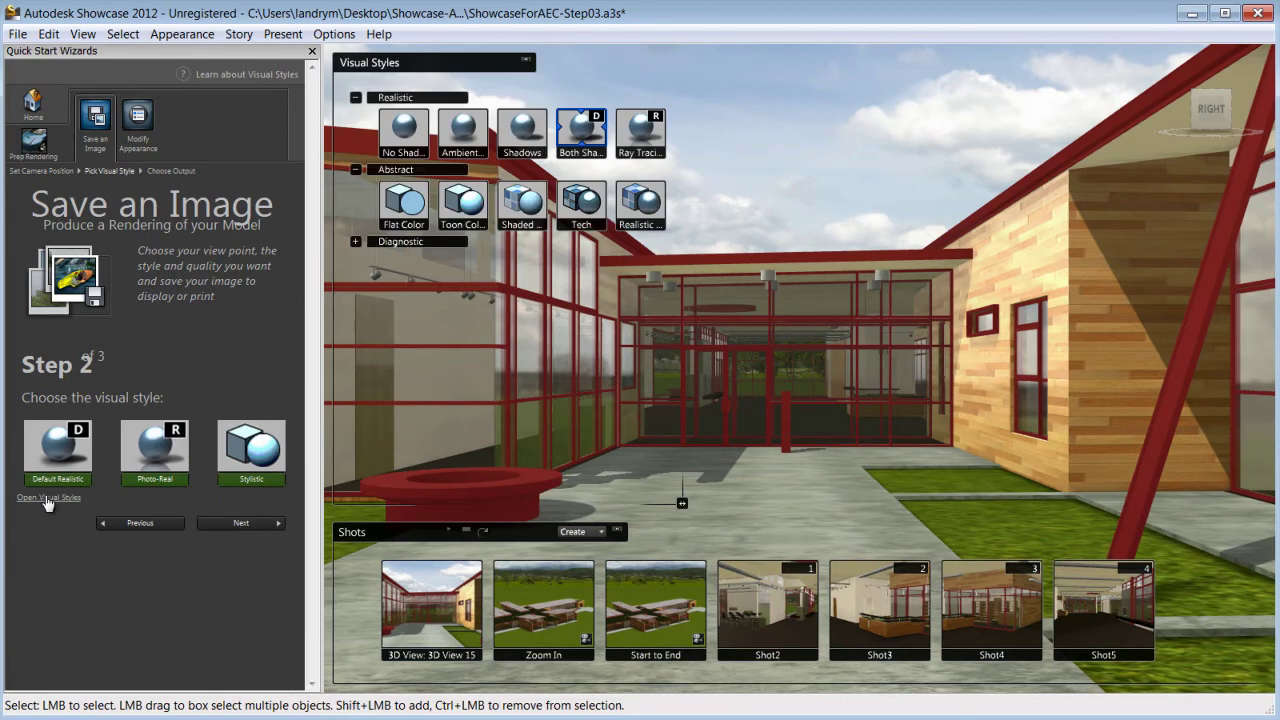
left_click(404, 205)
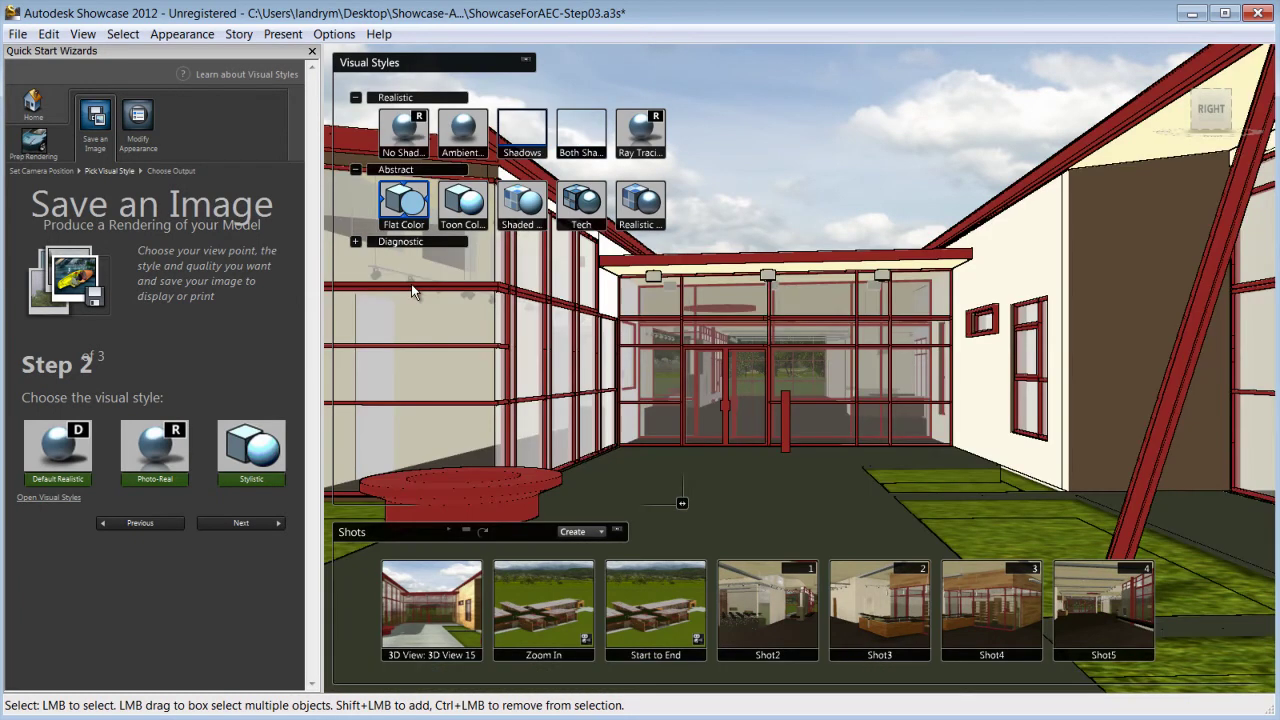
left_click(464, 203)
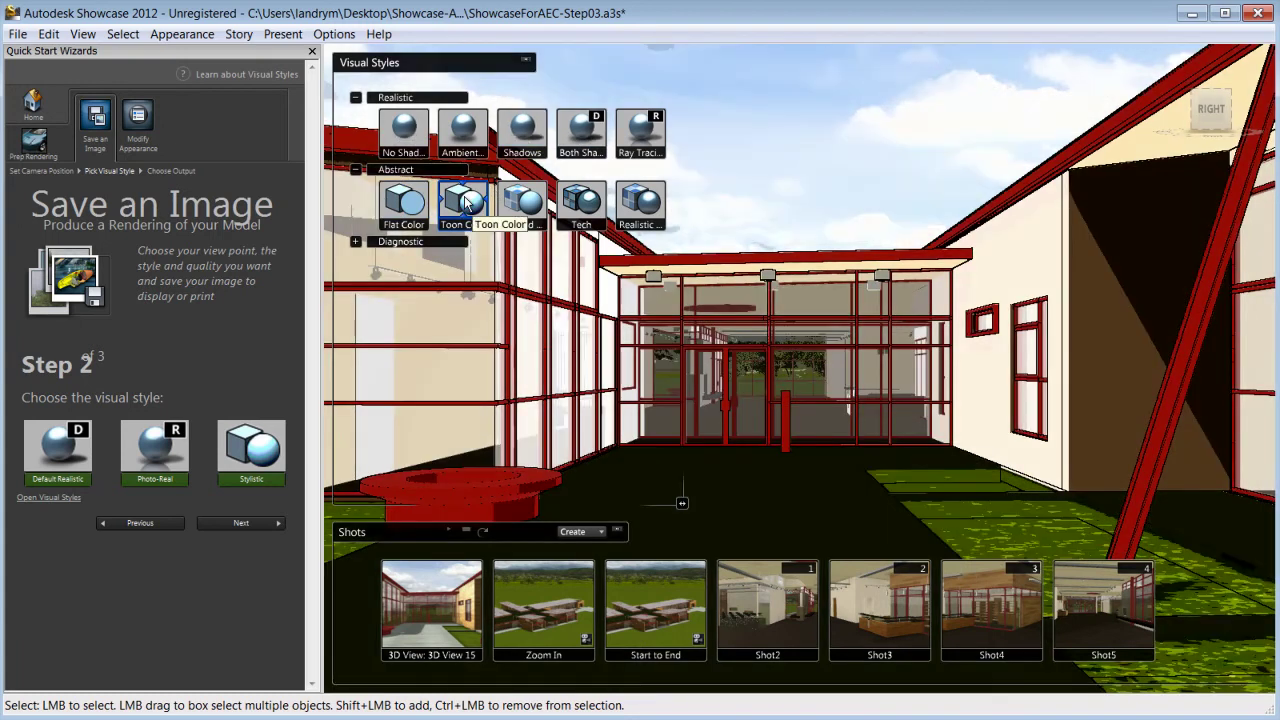
left_click(524, 205)
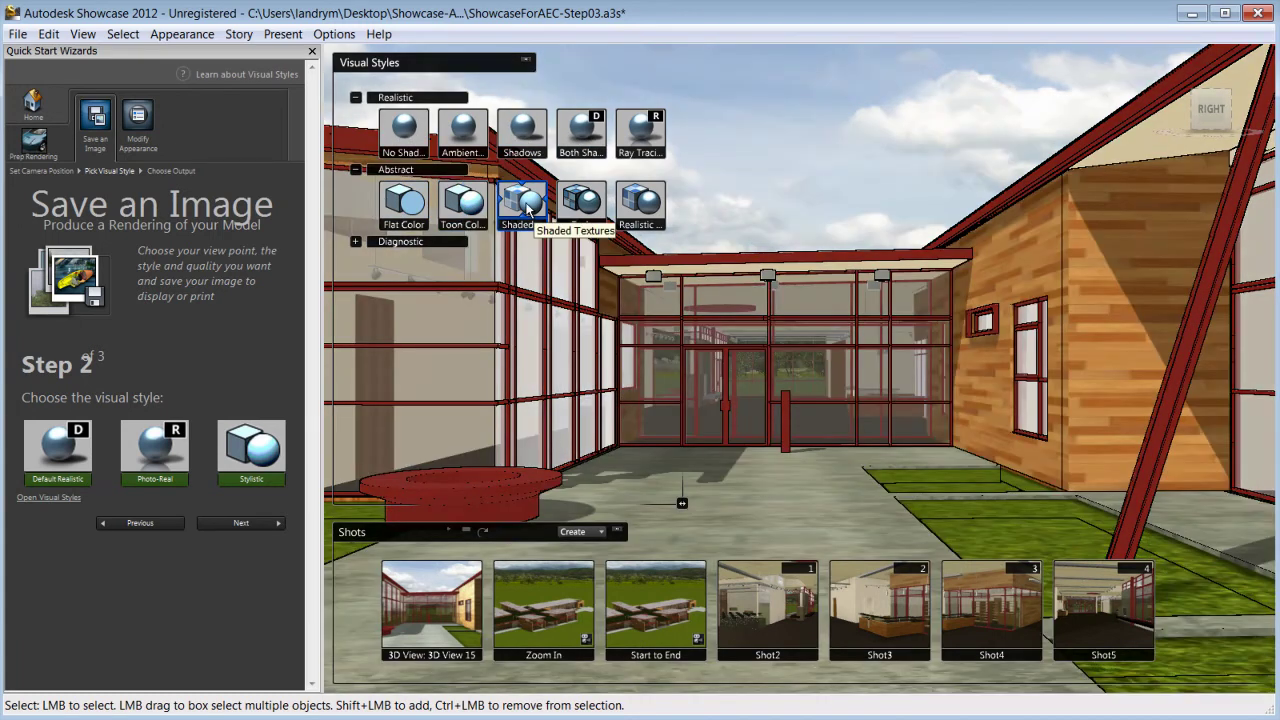
left_click(645, 207)
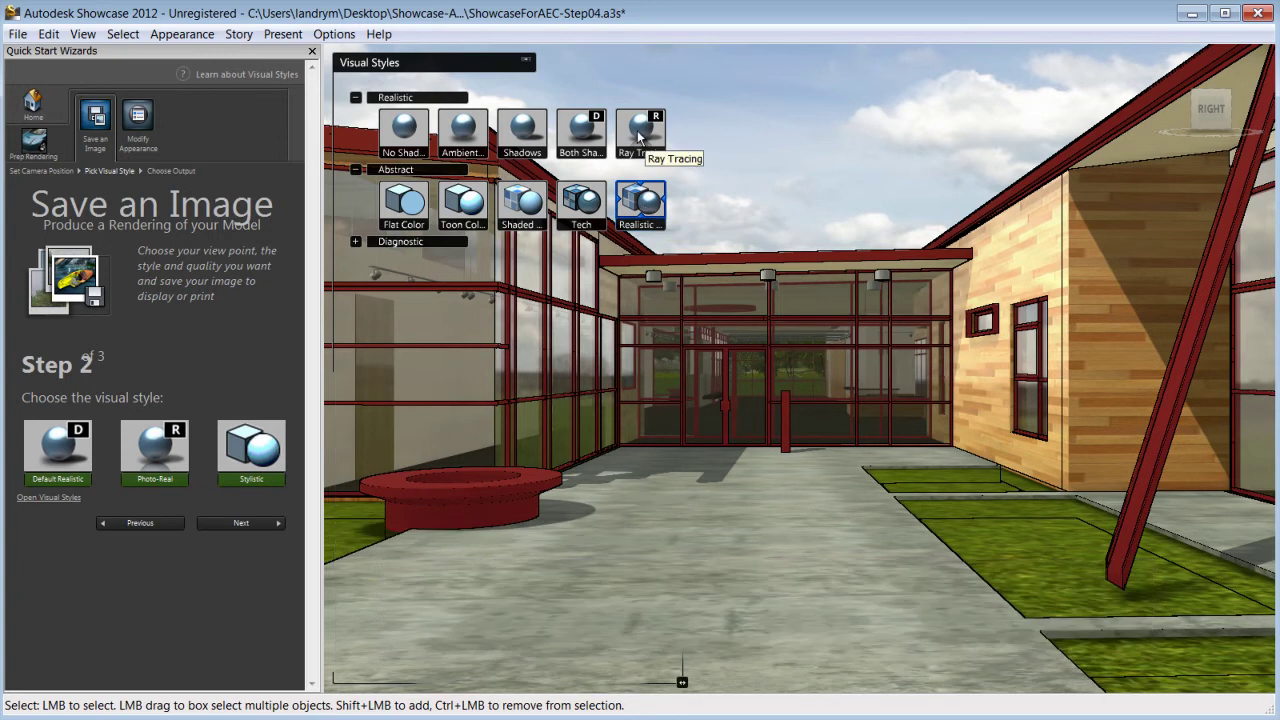
- Ray-trace the courtyard view and name the image file OutsideView01
left_click(637, 130)
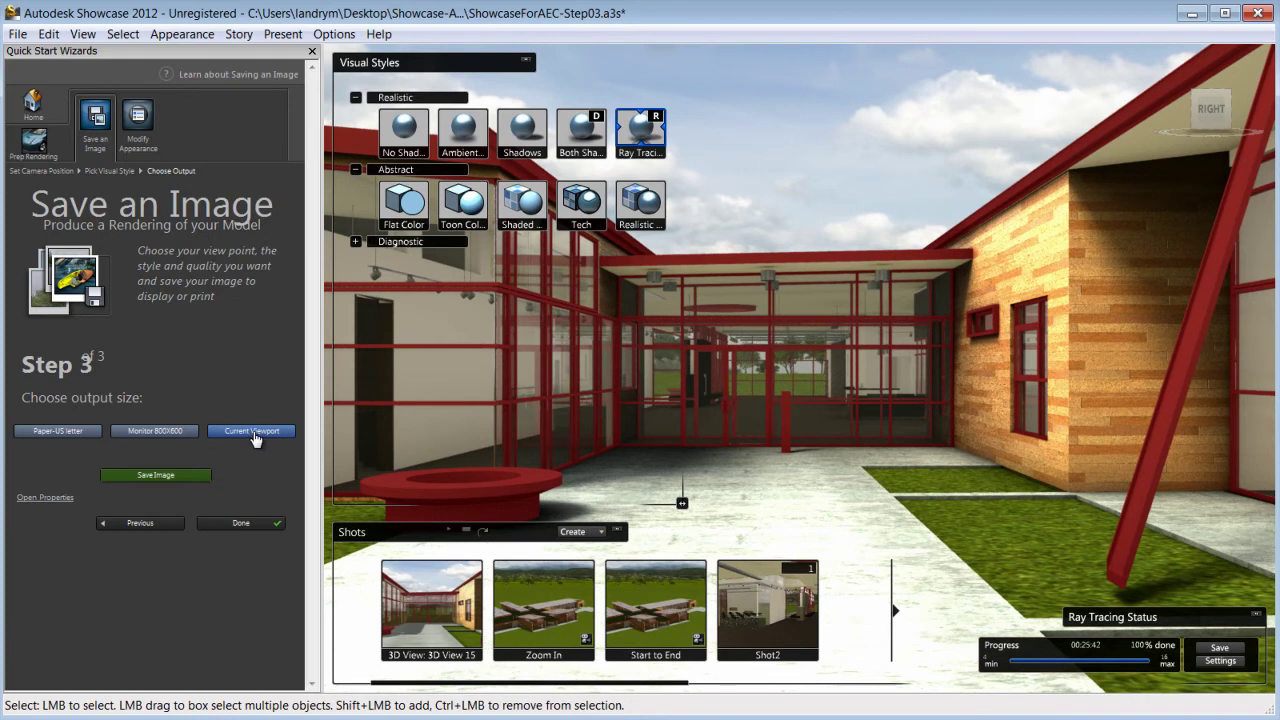
left_click(176, 475)
type("OutsideView0")
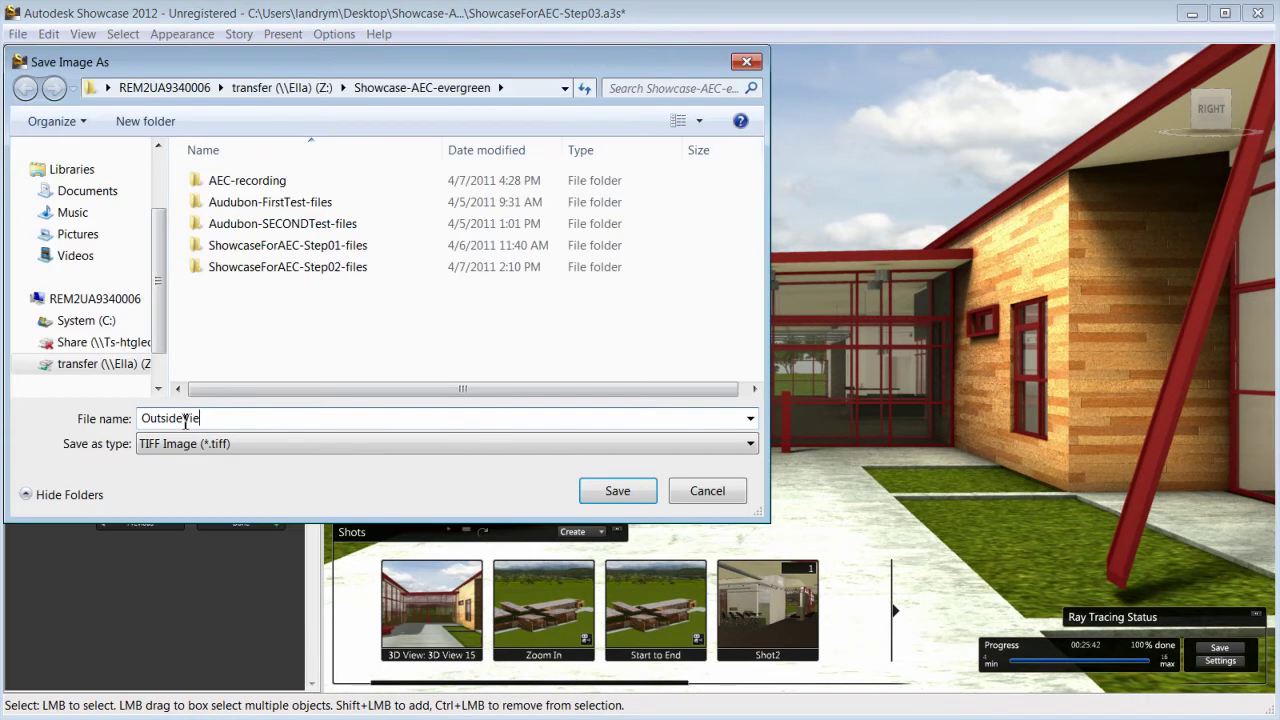
type("1")
- Save the OutsideView01 TIFF and minimize Windows Photo Viewer after checking it
left_click(617, 491)
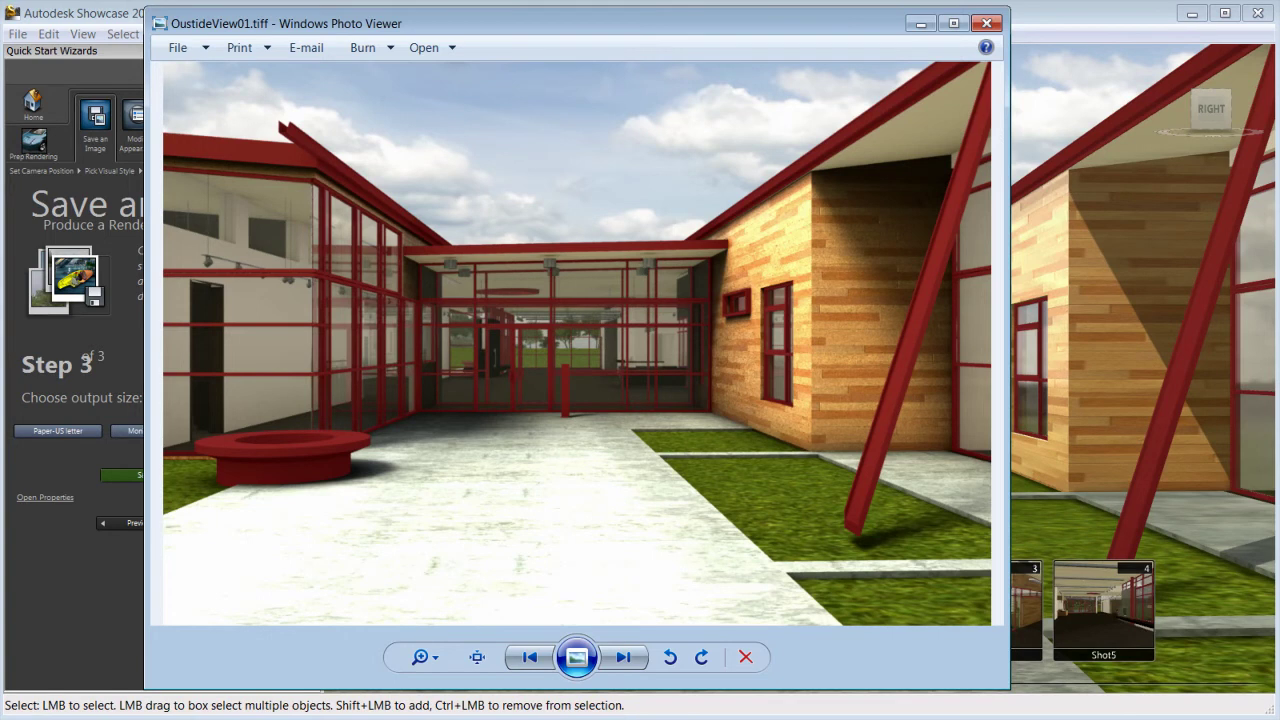
left_click(922, 26)
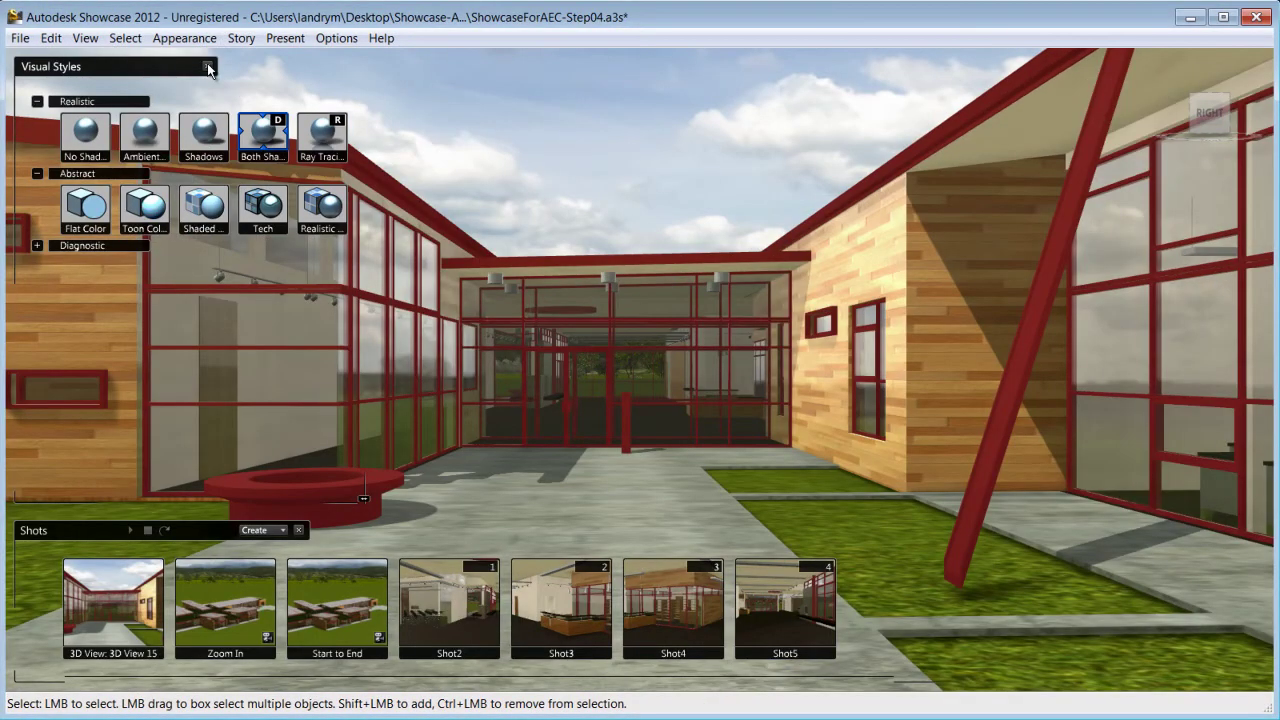
- Close the Visual Styles panel and orbit, zoom out and pan to frame the whole building
left_click(208, 67)
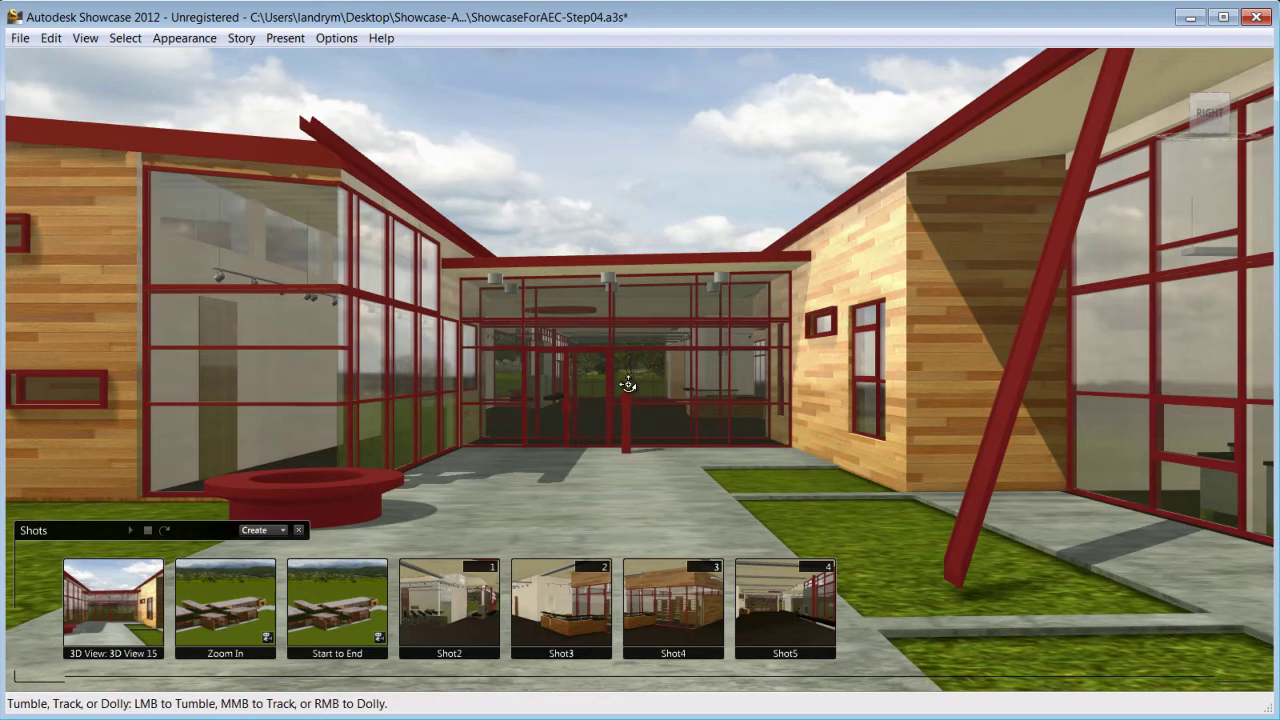
left_click_drag(638, 368, 840, 392, "alt")
scroll(638, 475, "down", 6)
mouse_move(840, 392)
middle_mouse_down("alt")
mouse_move(538, 404)
mouse_move(488, 393)
middle_mouse_up("alt")
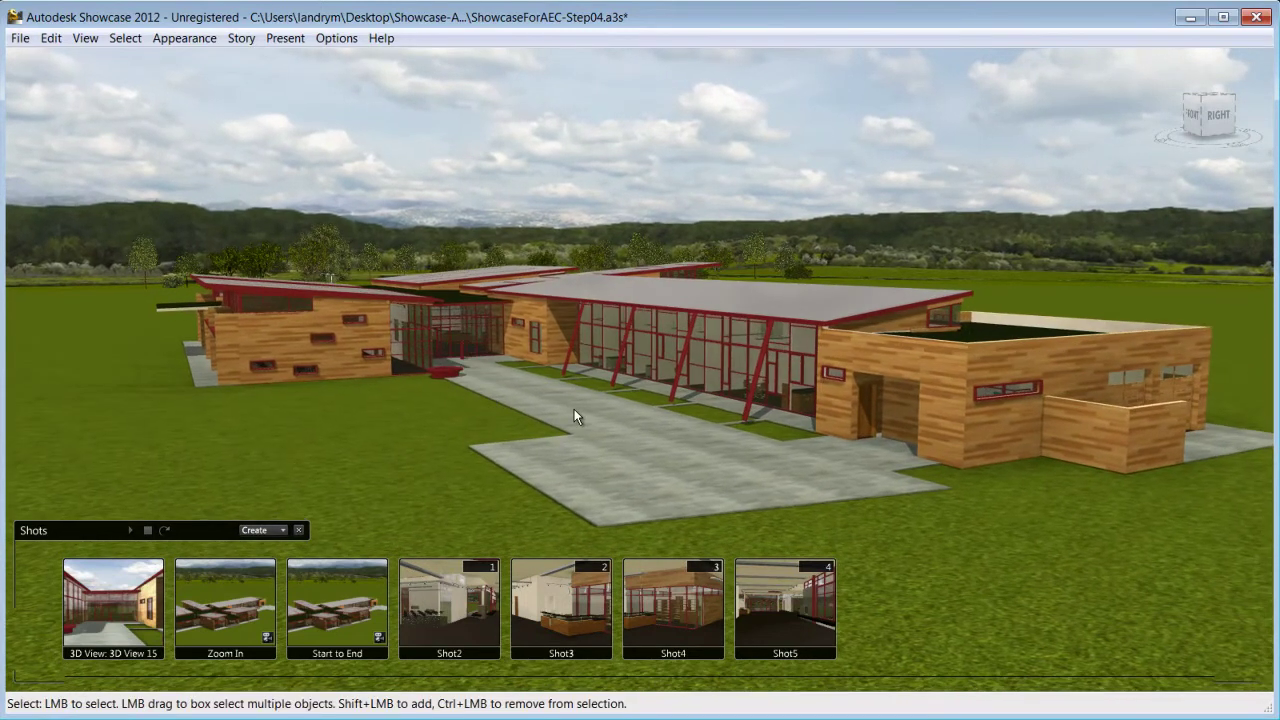
- Create Material Lineup1 and store the building's current materials as its first alternative, named Wood
key("l")
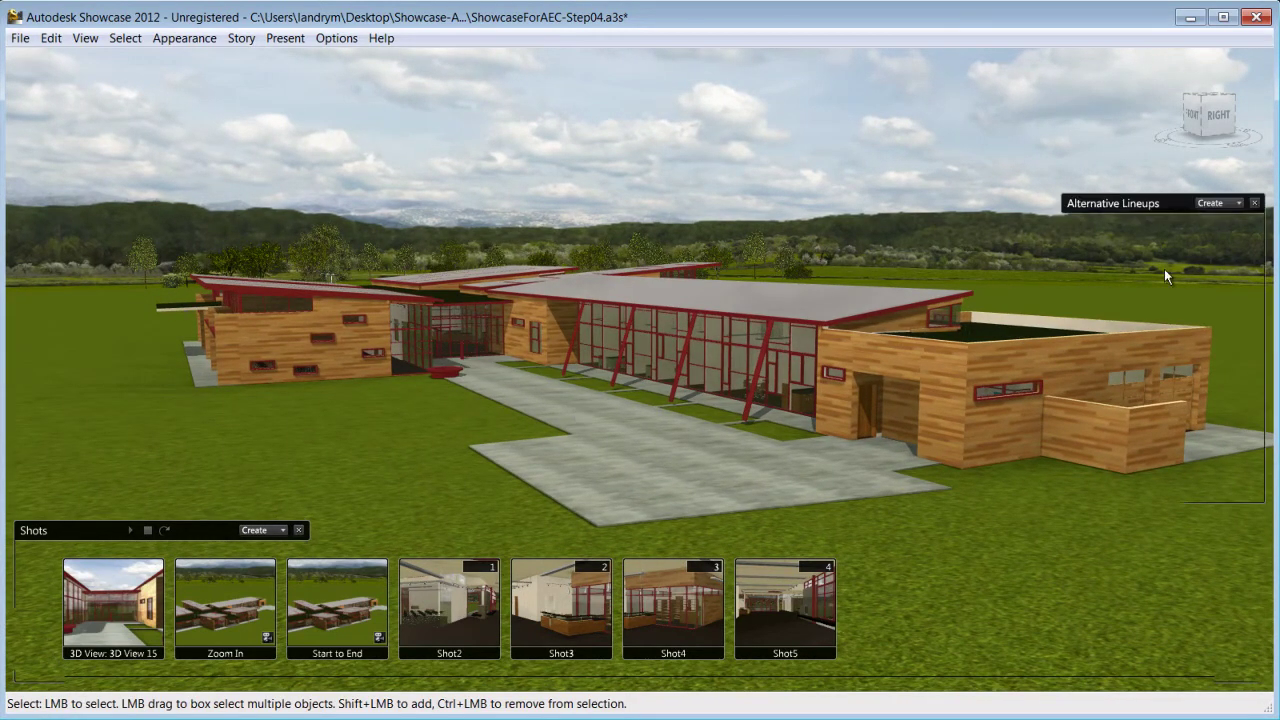
left_click(1237, 205)
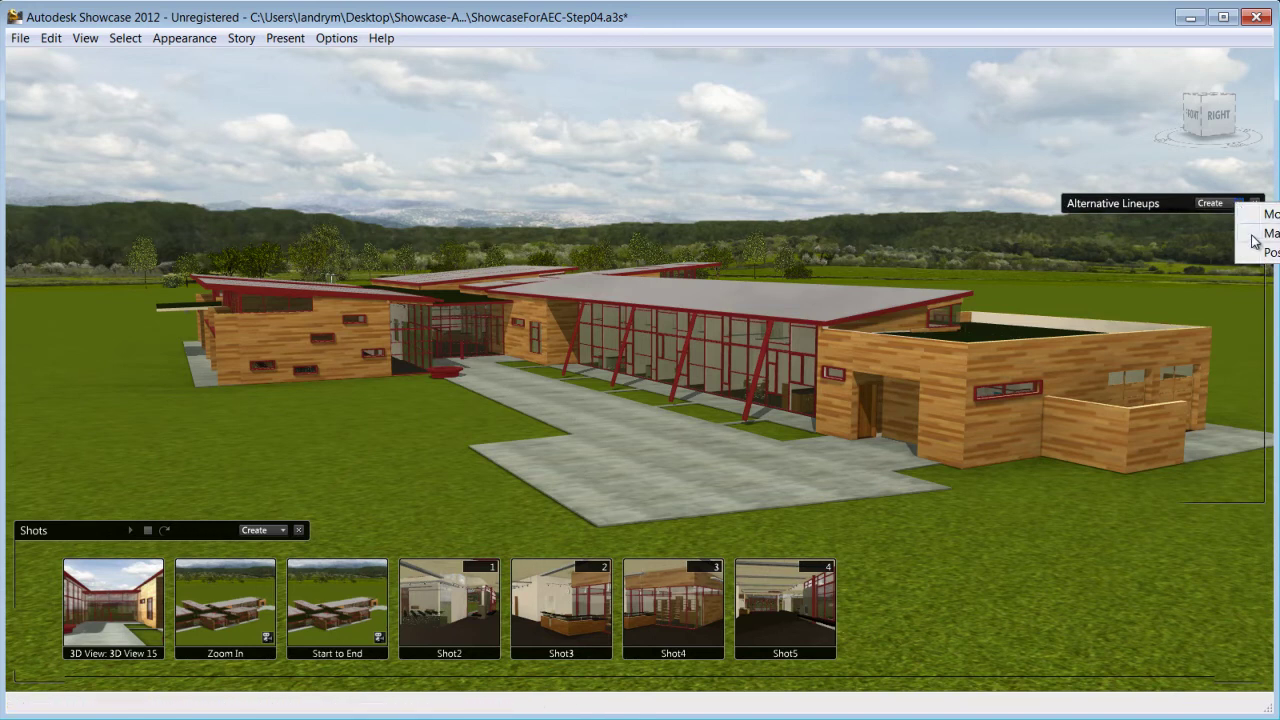
left_click(1260, 233)
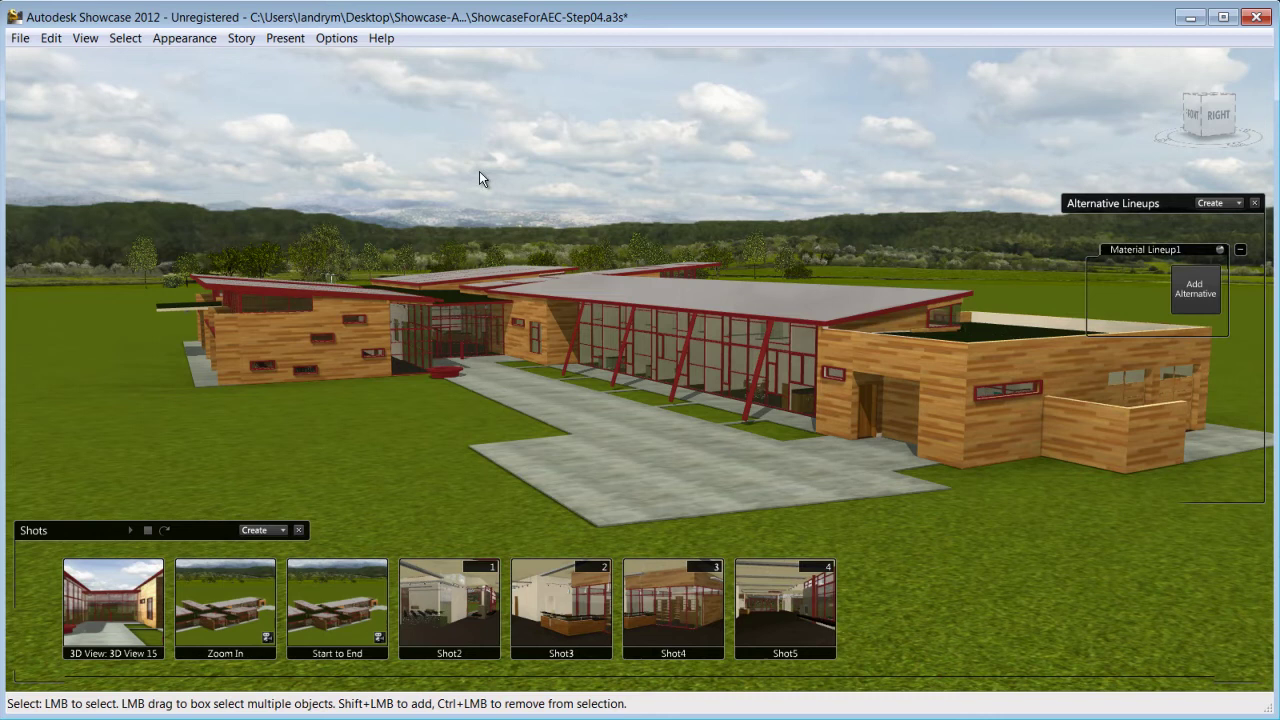
key("ctrl")
left_click(1190, 298)
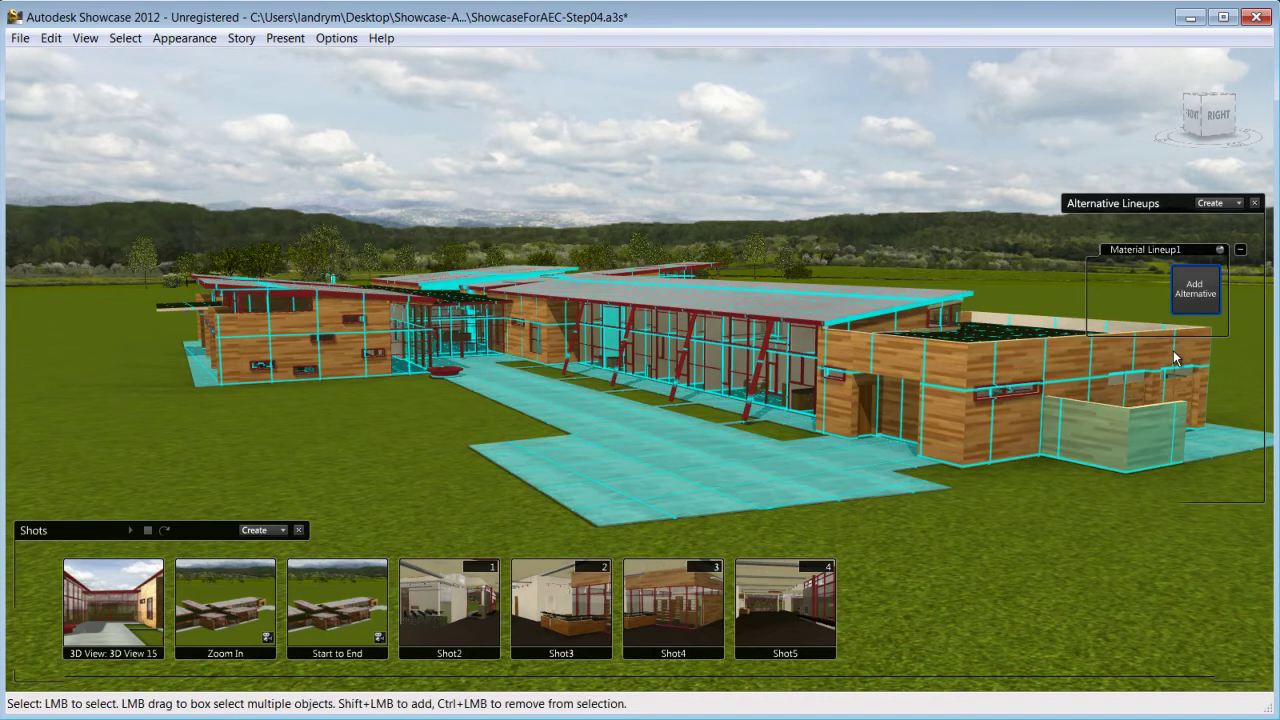
type("Wood")
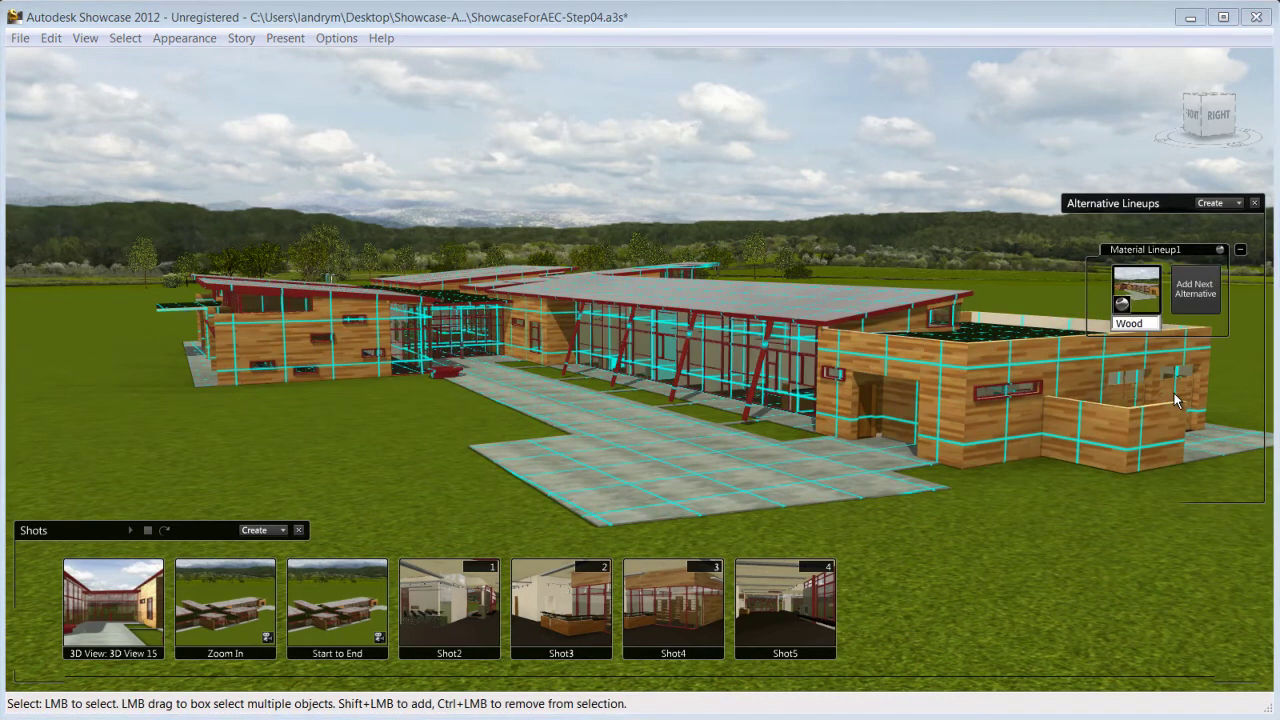
key("Escape")
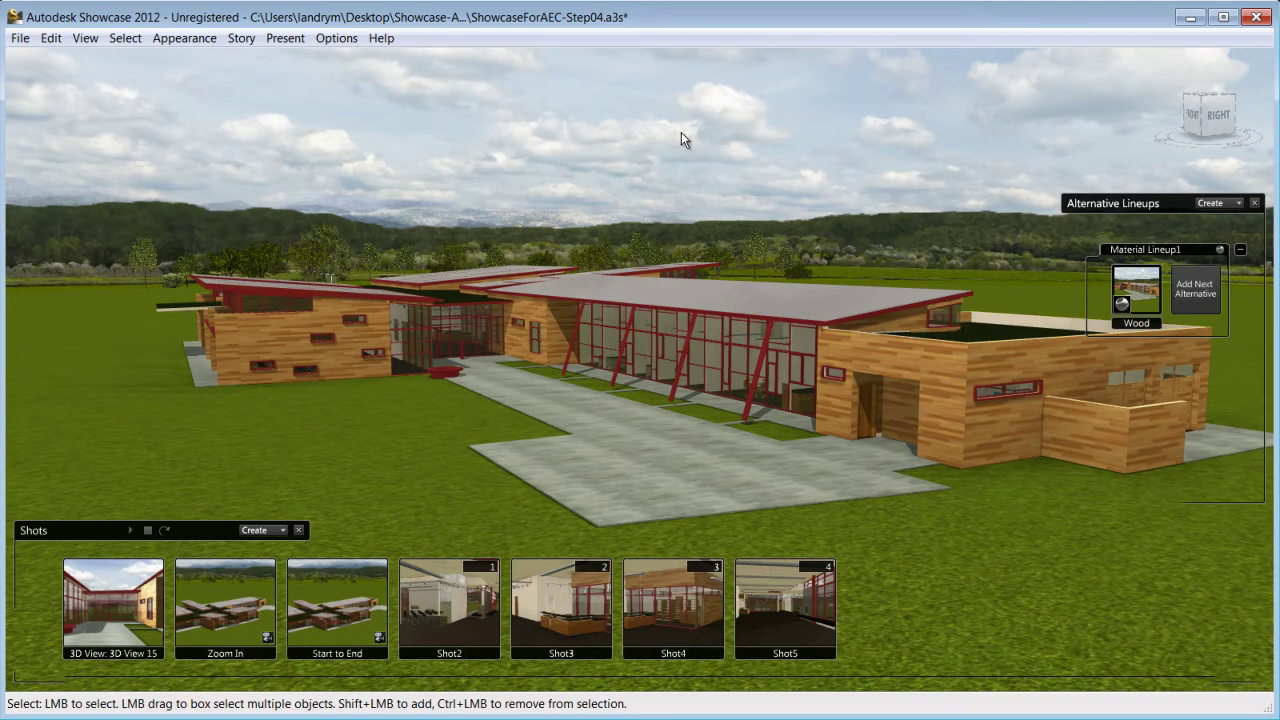
- Hide the storyboard, show Materials in Scene and Material Library, and scroll to Masonry/Stone
key("s")
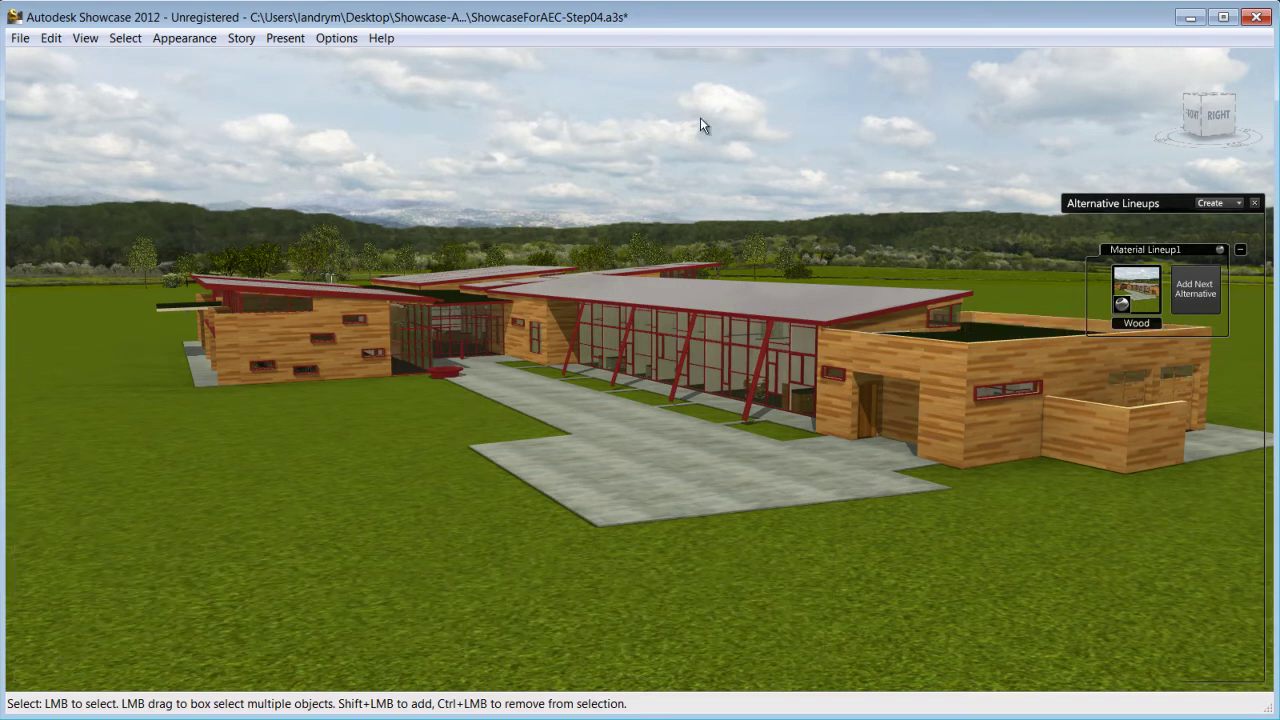
key("m")
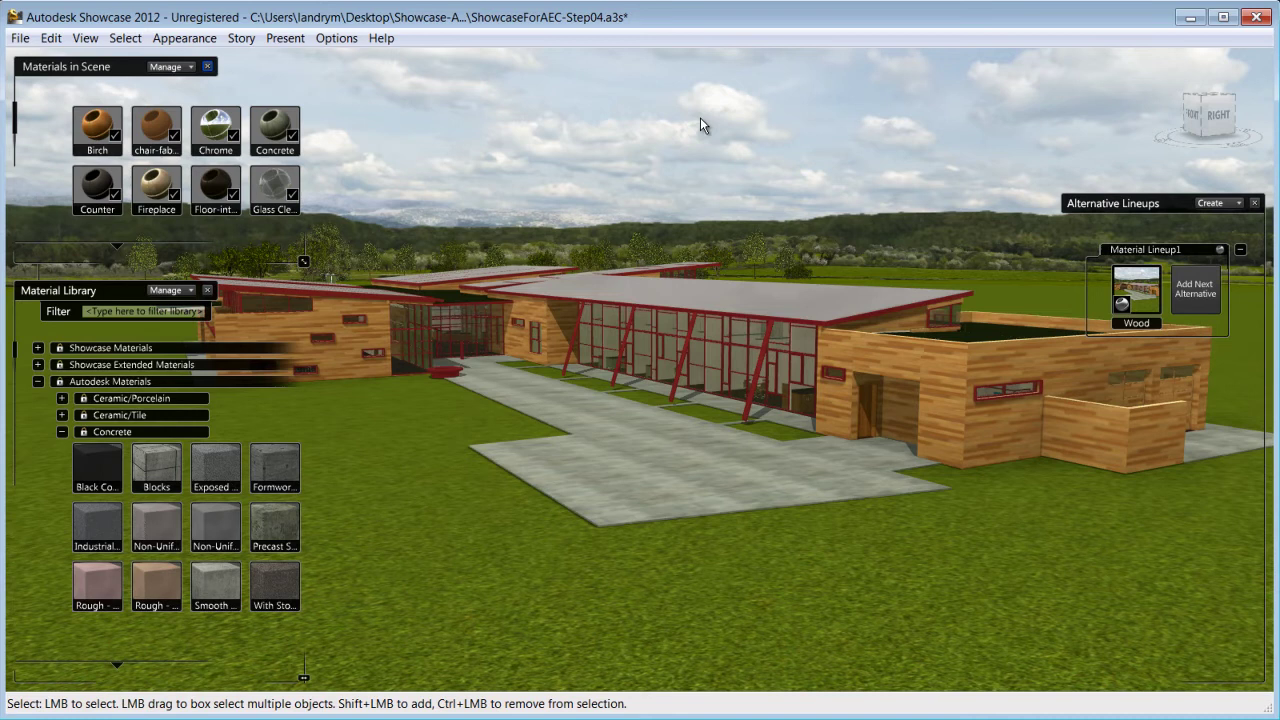
scroll(13, 372, "down", 4)
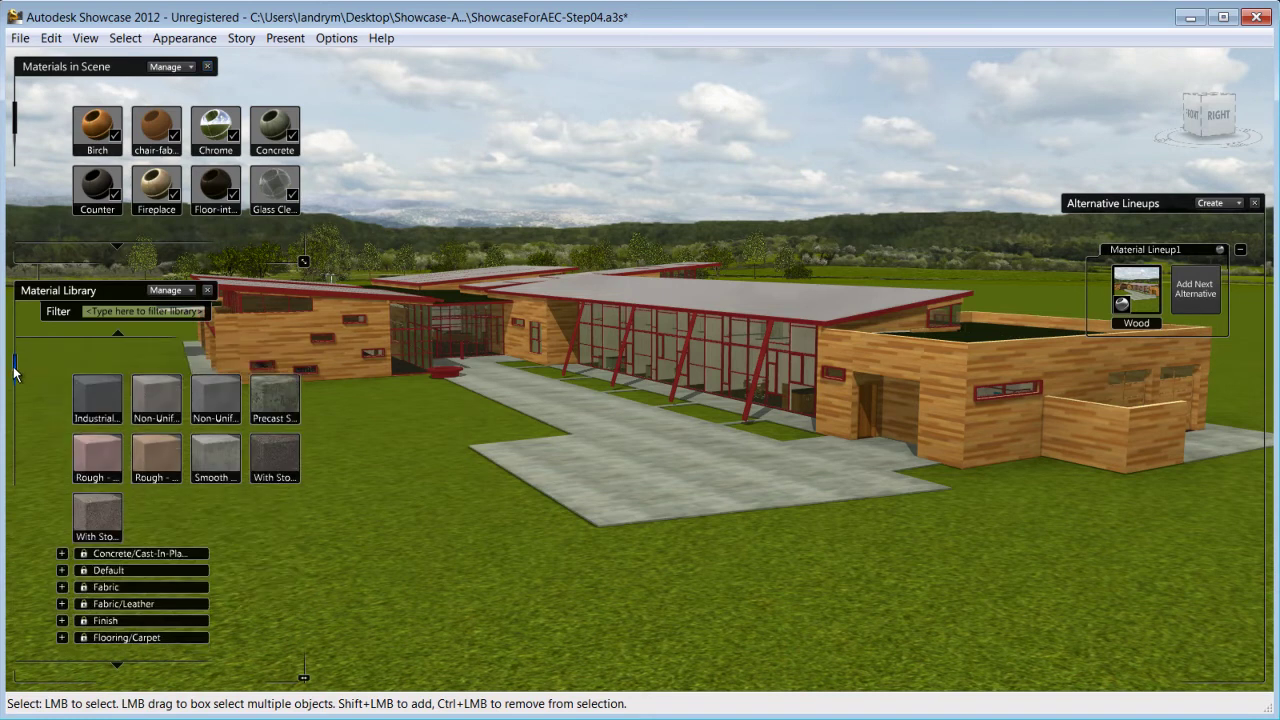
left_click_drag(13, 372, 14, 501)
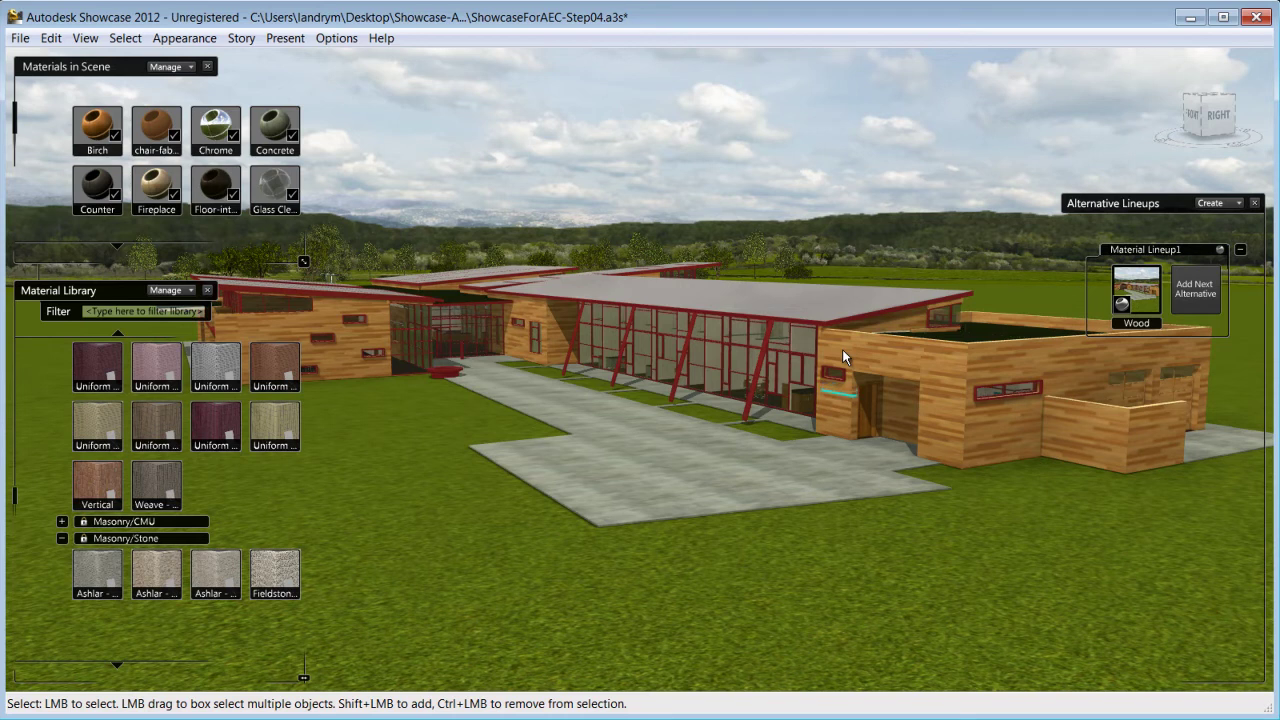
- In the Organizer, select Basic Wall types from Exterior - 6" curb through Exterior - Wood Panel on Metal Stud 2
key("o")
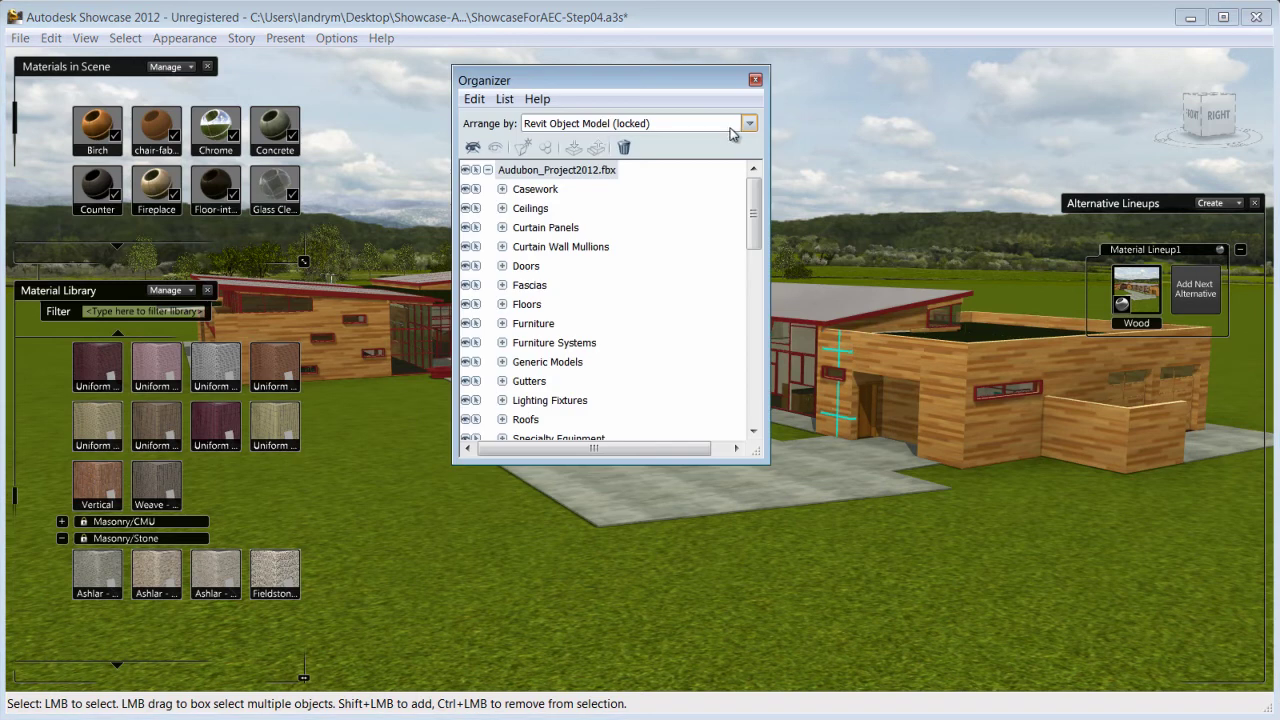
left_click_drag(758, 202, 756, 278)
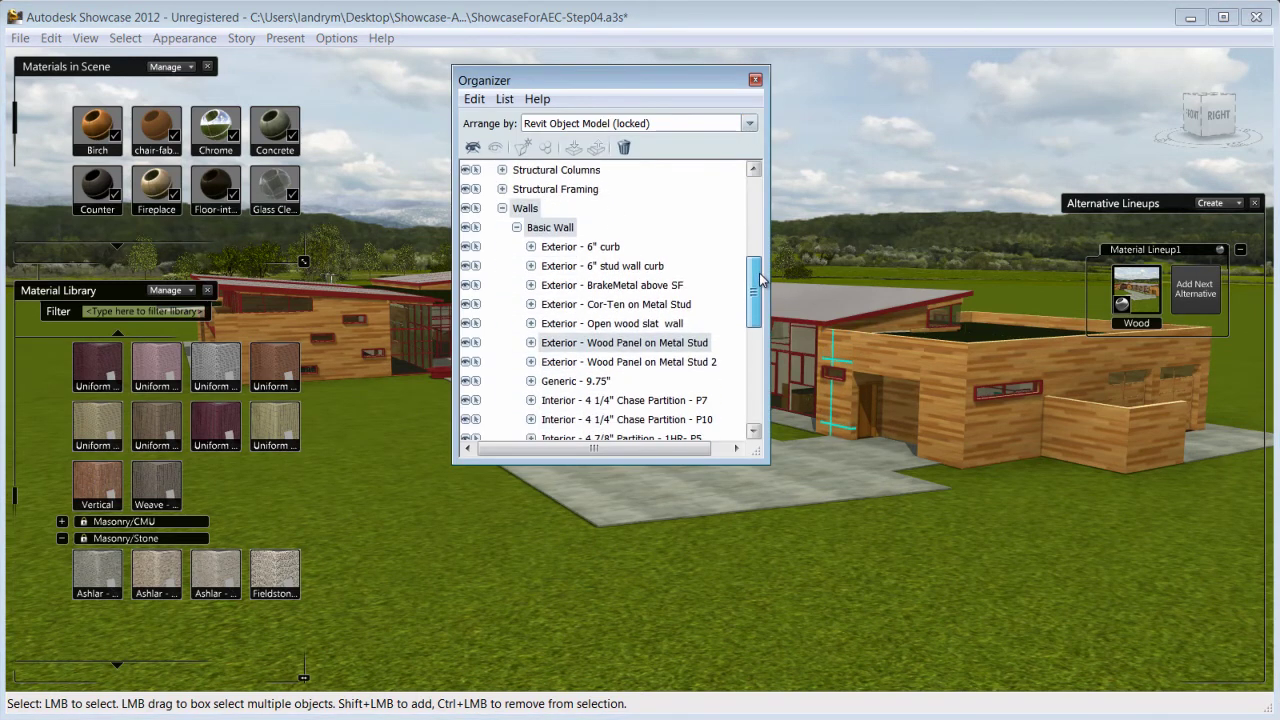
left_click(601, 252)
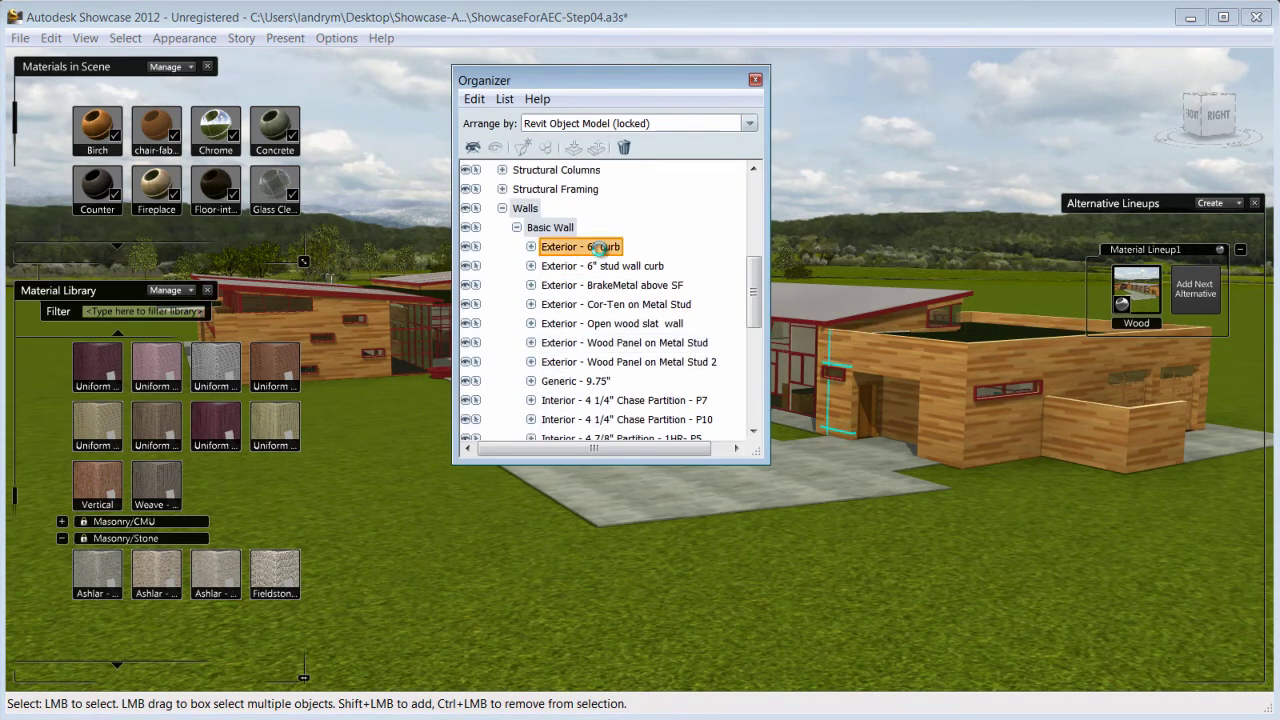
left_click(591, 364, "shift")
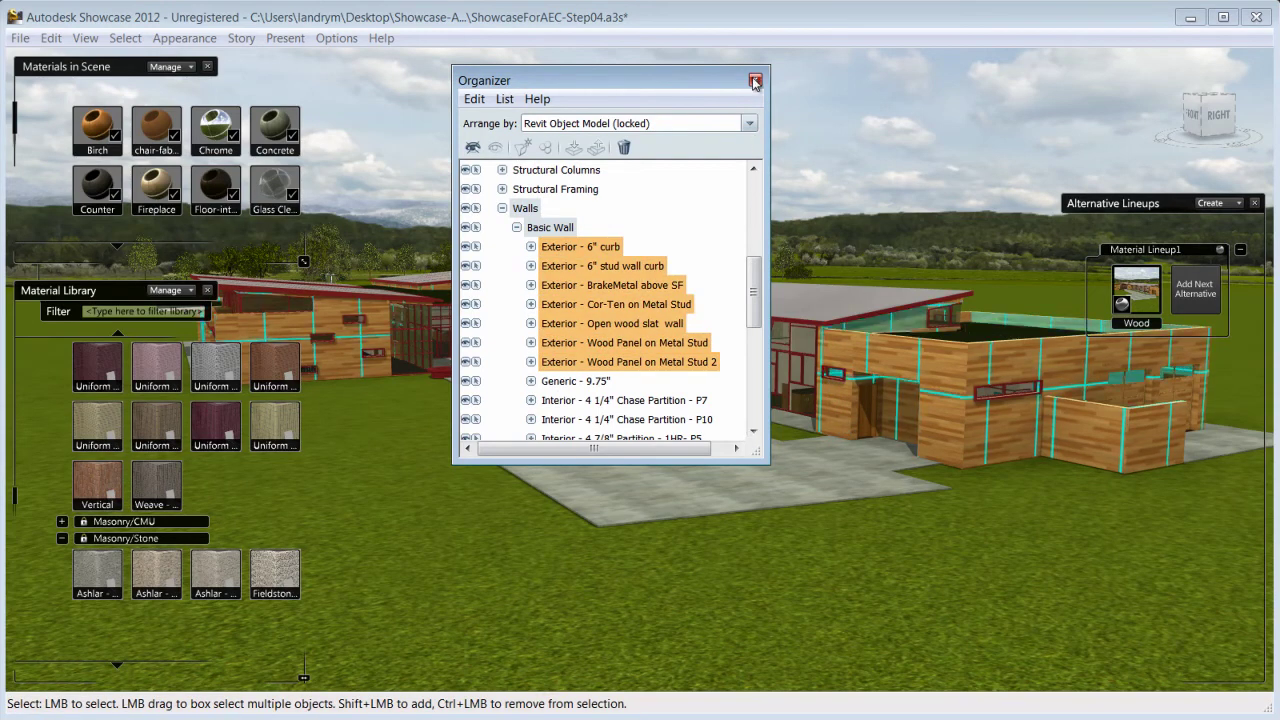
left_click(755, 81)
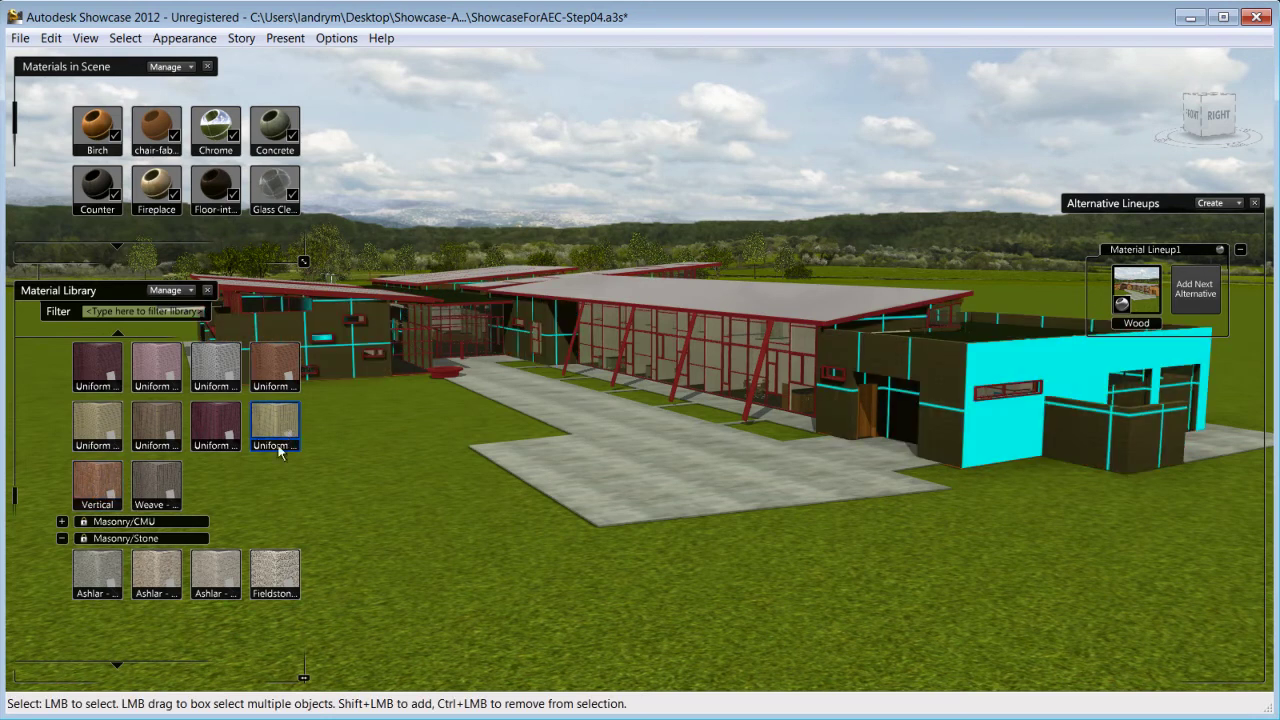
- Try Fieldstone and Ashlar on the walls, then preview Brown-brick, Grey-Brick and finally Wood alternatives
left_click(265, 577)
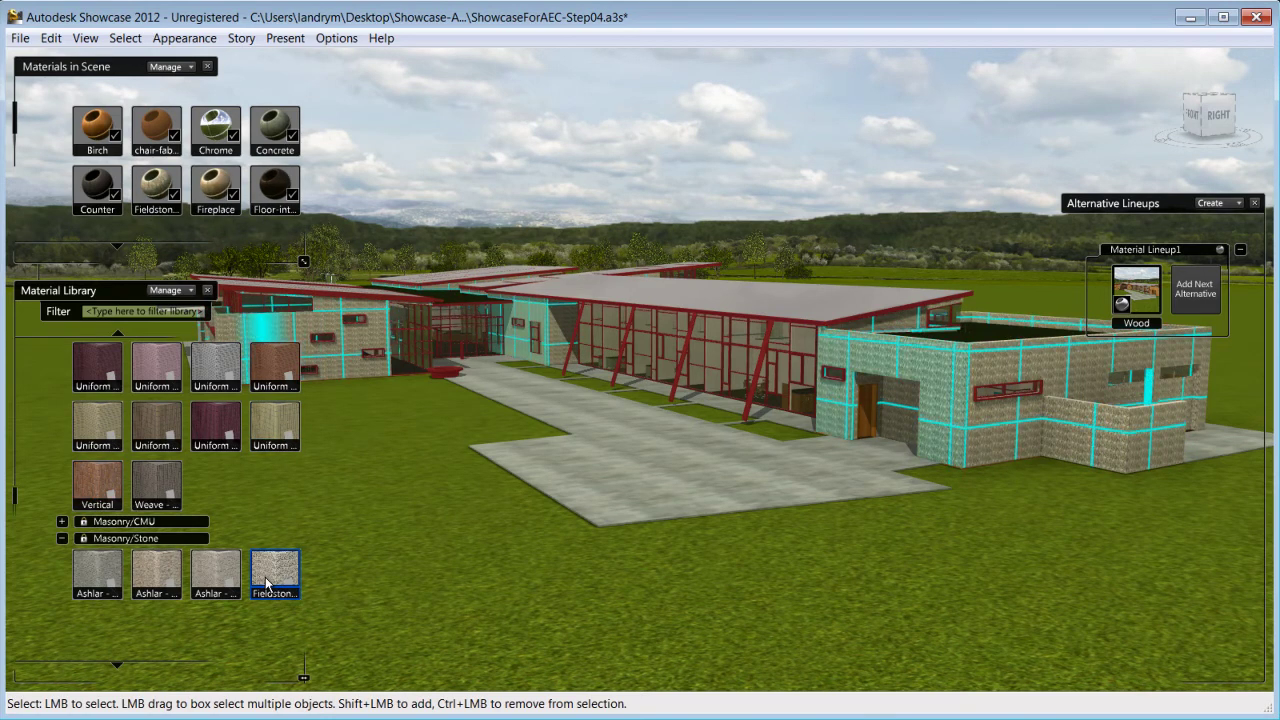
left_click(87, 572)
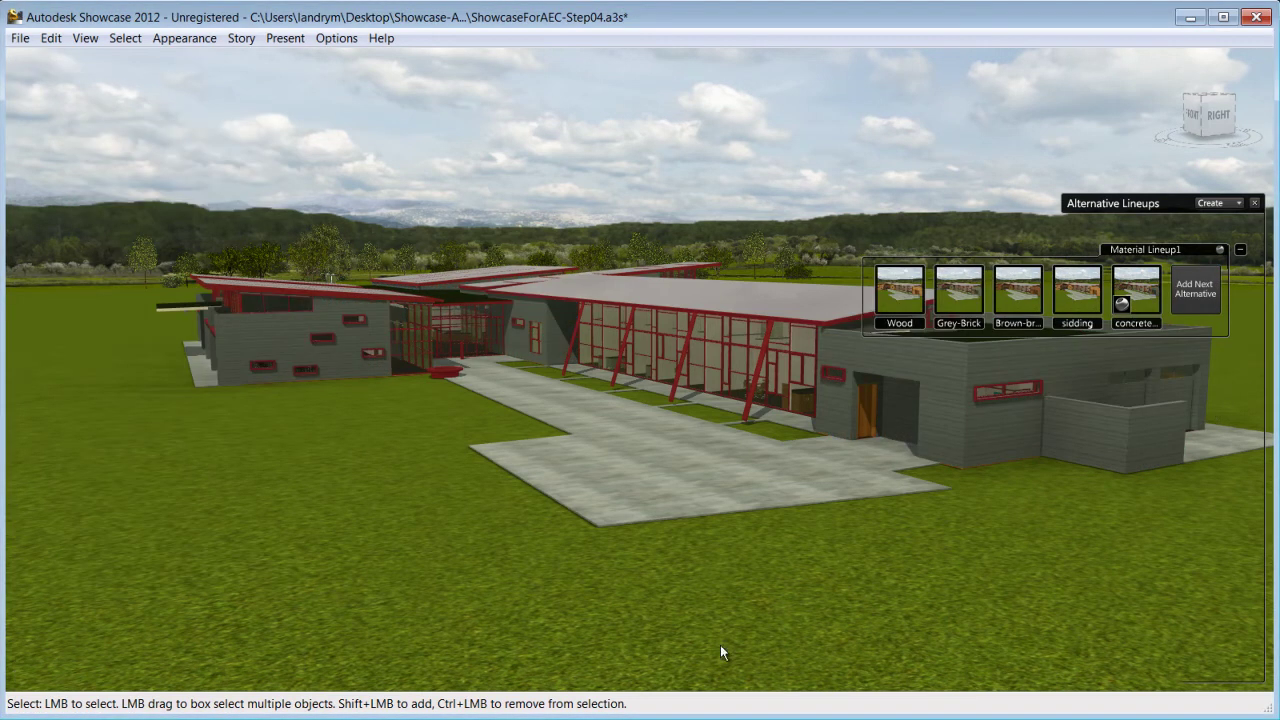
left_click(1020, 300)
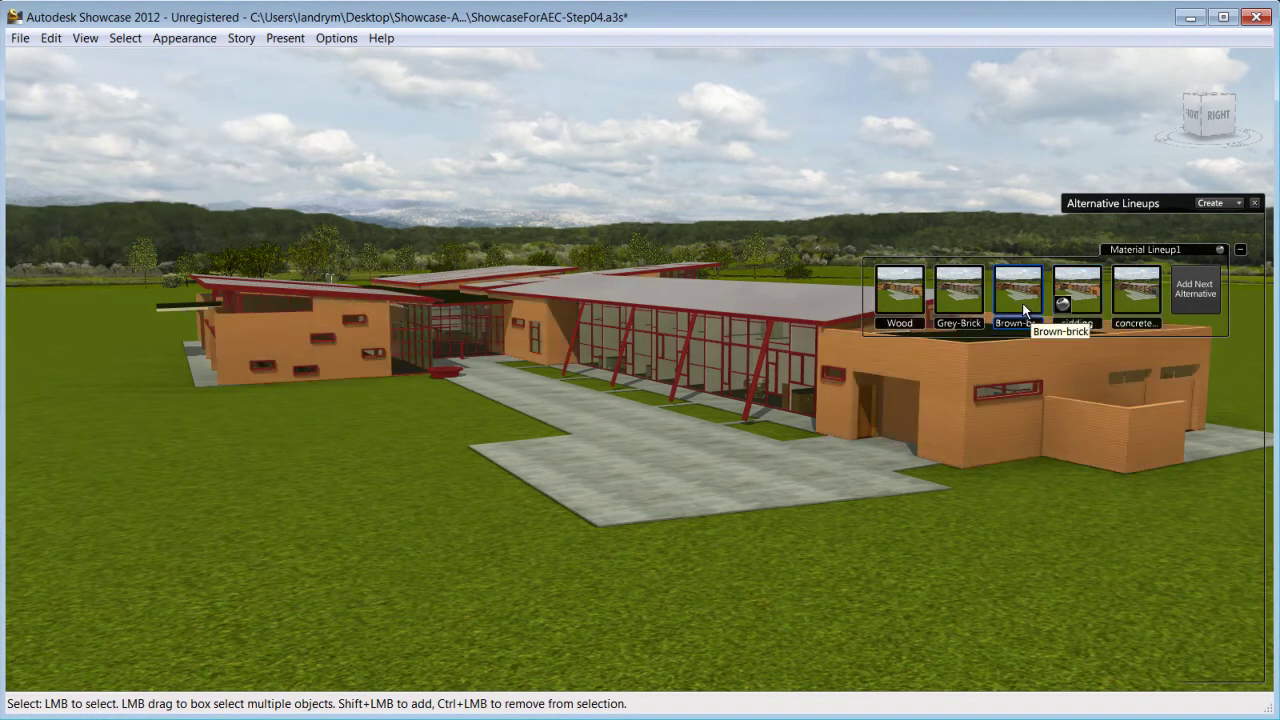
left_click(968, 302)
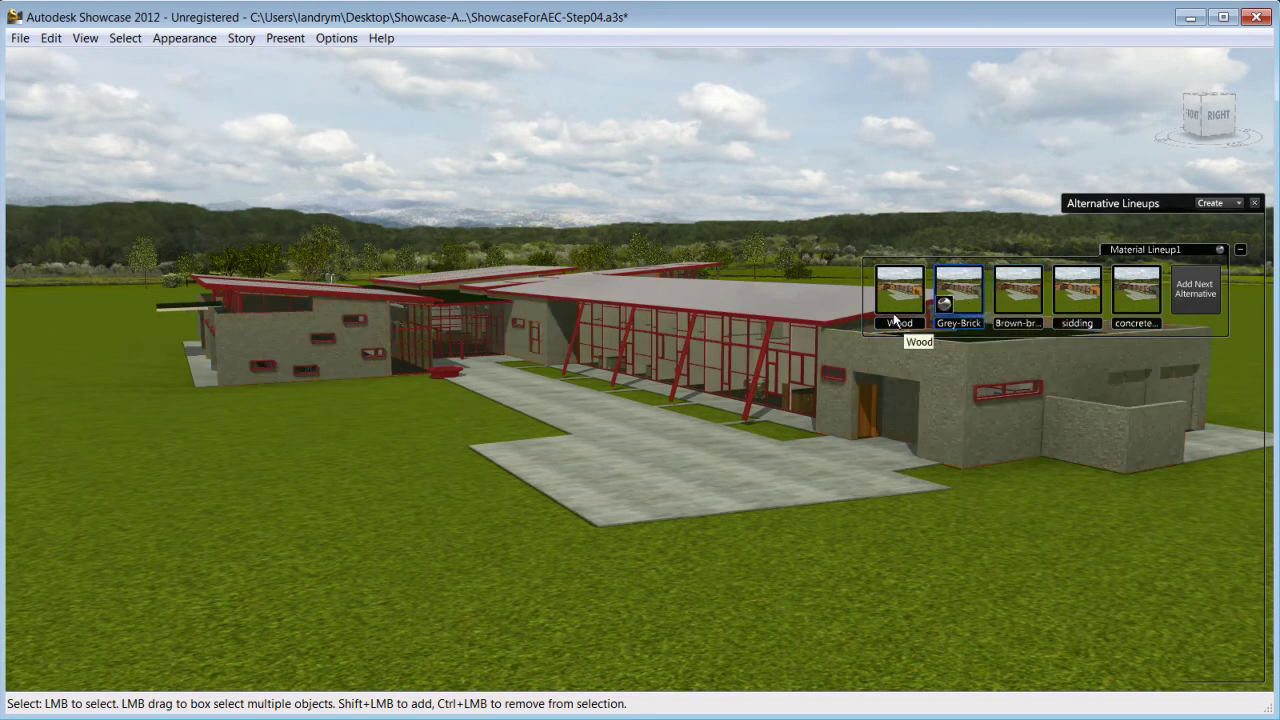
left_click(897, 310)
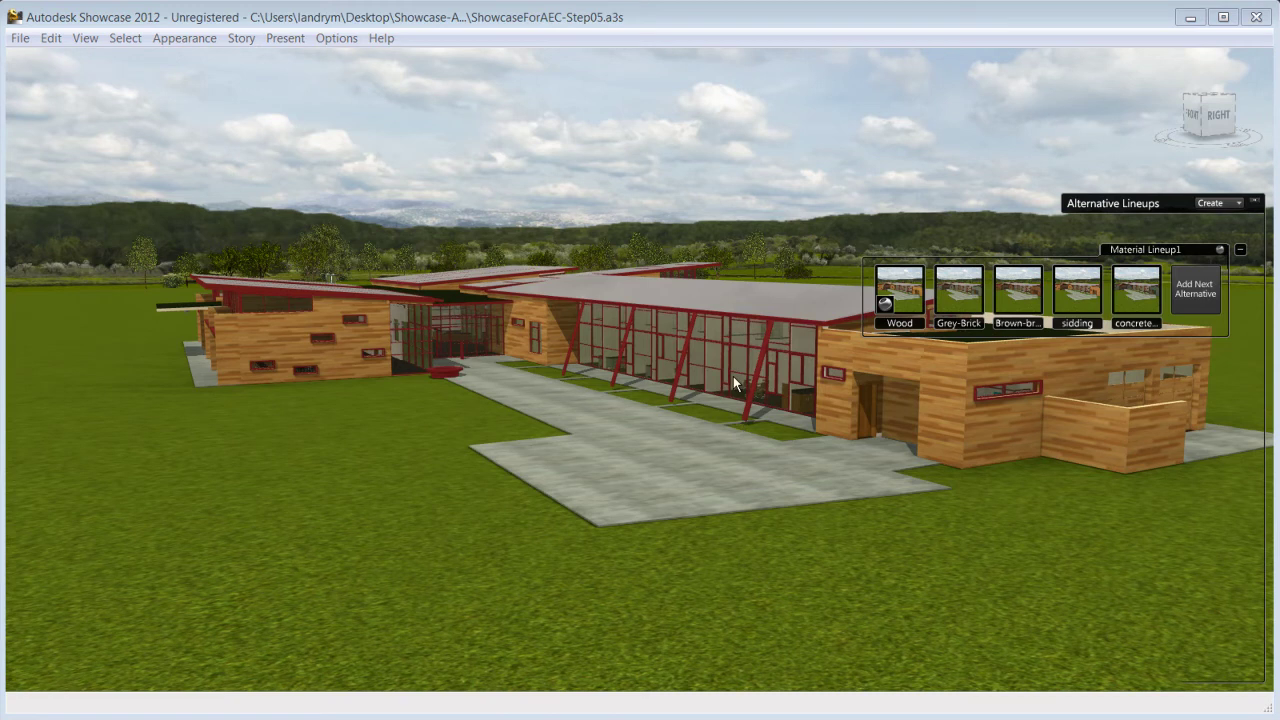
- Orbit and pan the view to look down on the building complex from above
mouse_move(733, 376)
left_mouse_down()
mouse_move(691, 440)
mouse_move(600, 476)
mouse_move(560, 469)
mouse_move(591, 411)
left_mouse_up()
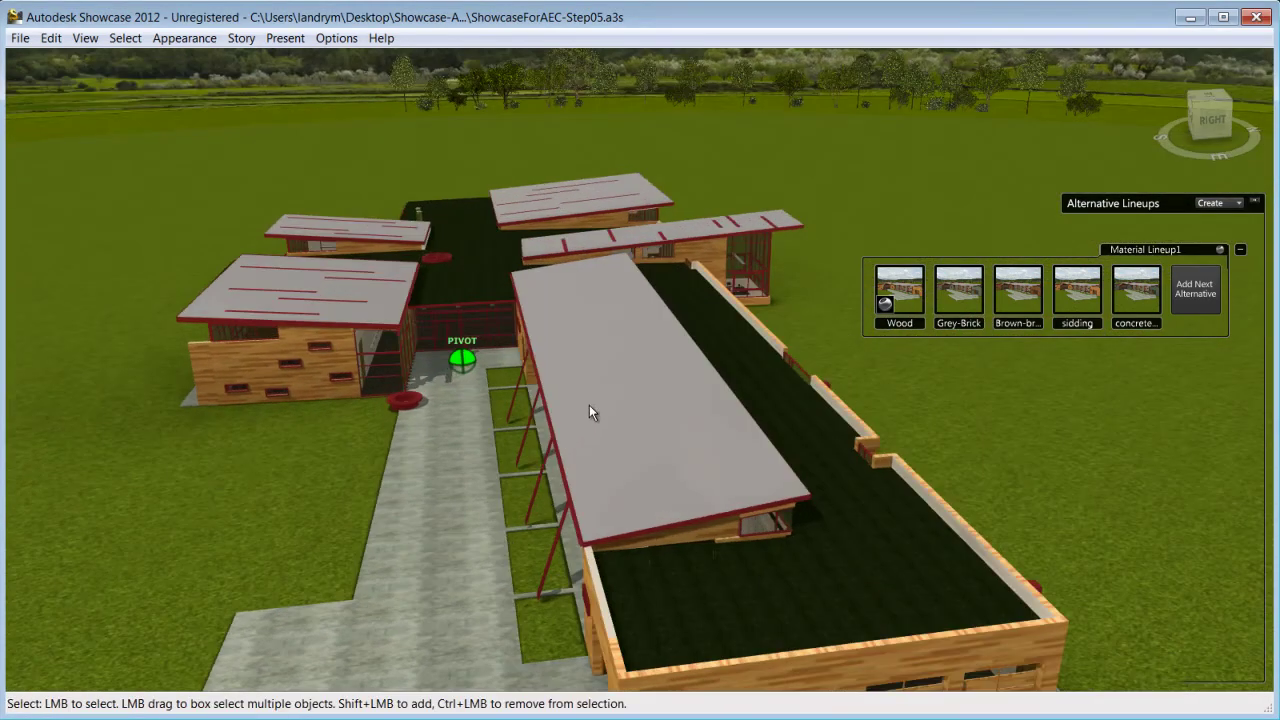
middle_click_drag(629, 331, 611, 391)
mouse_move(611, 391)
left_mouse_down()
mouse_move(613, 444)
mouse_move(720, 509)
mouse_move(592, 421)
mouse_move(539, 452)
left_mouse_up()
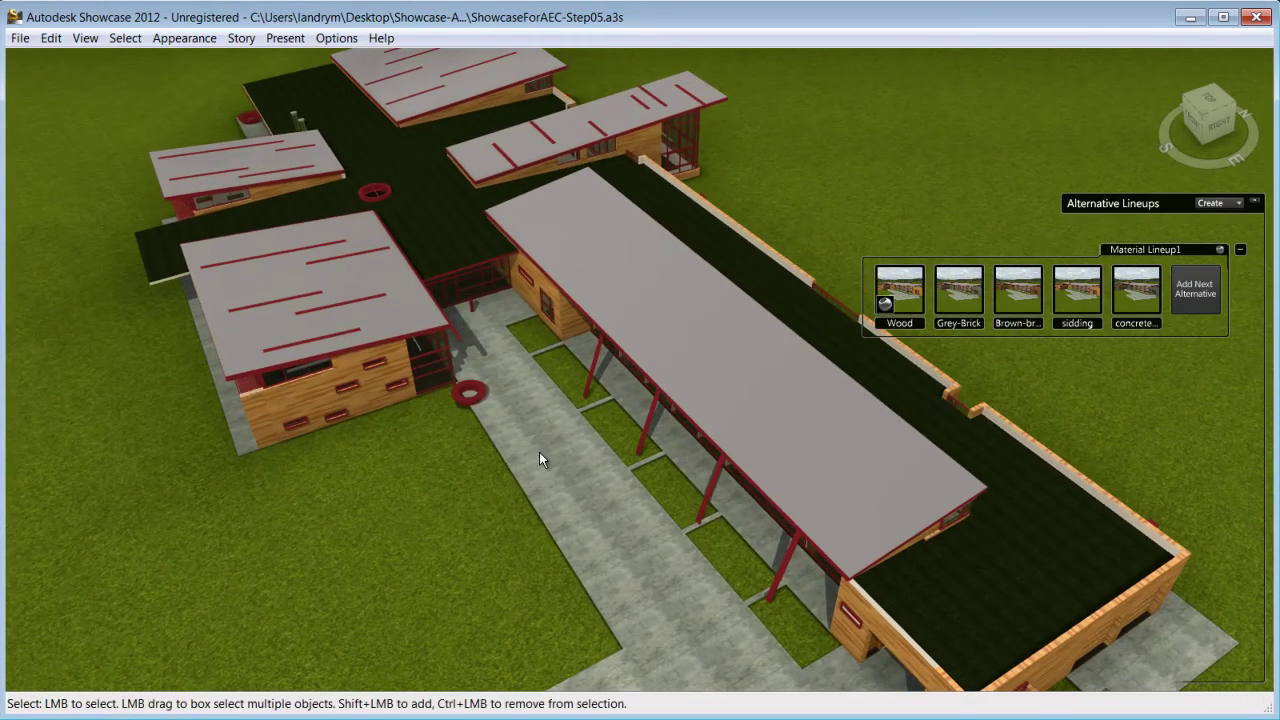
- Create Positional Lineup2 and save a horizontal cross-section plane as its Horizontal alternative
left_click(1240, 203)
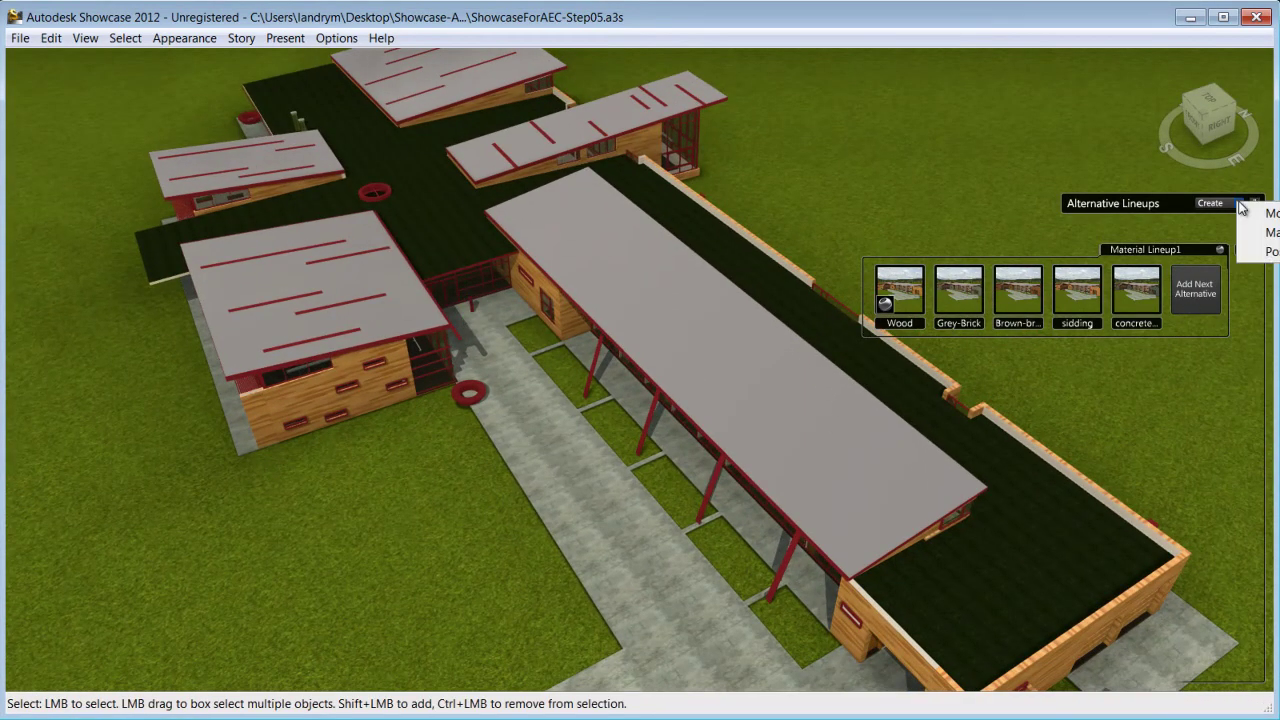
left_click(1268, 251)
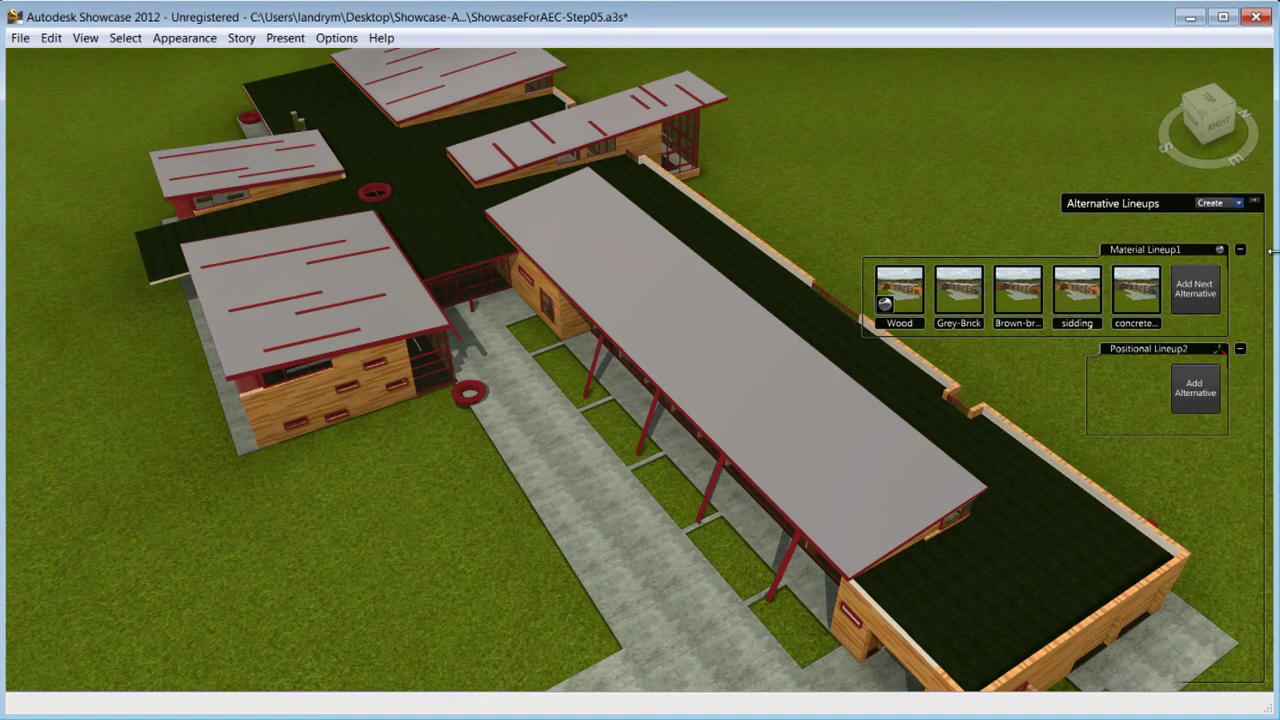
key("x")
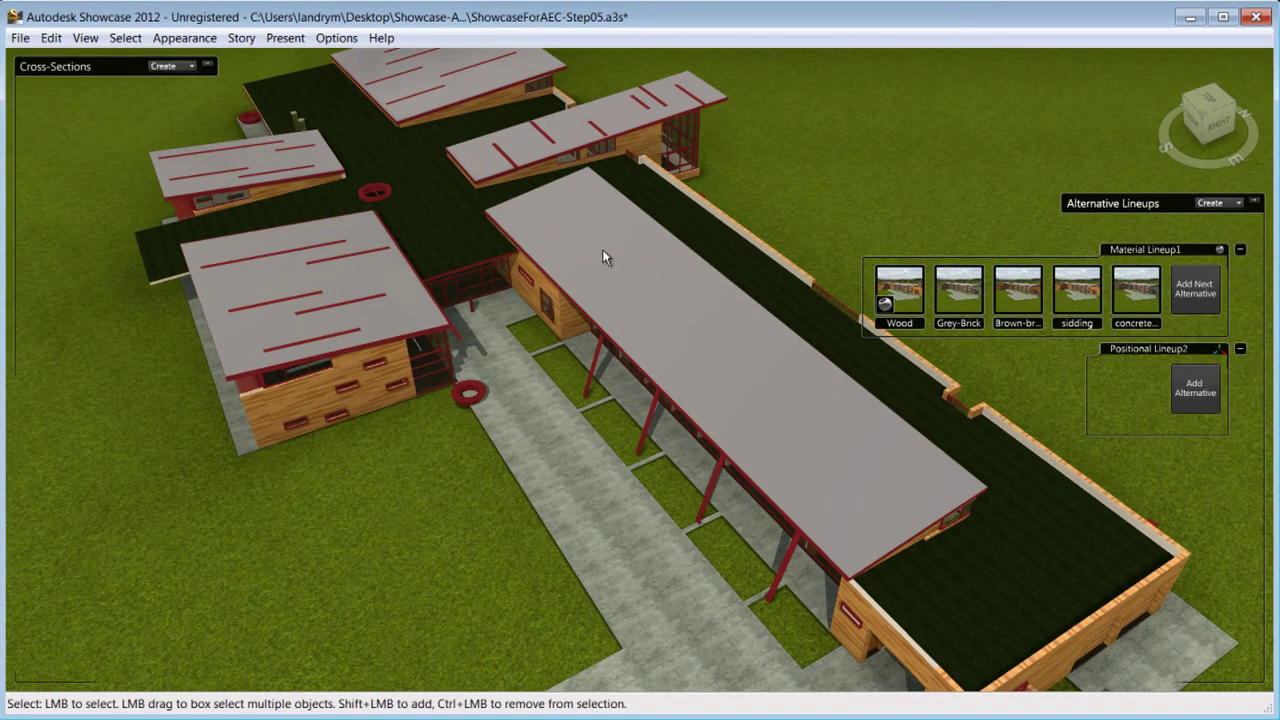
left_click(191, 66)
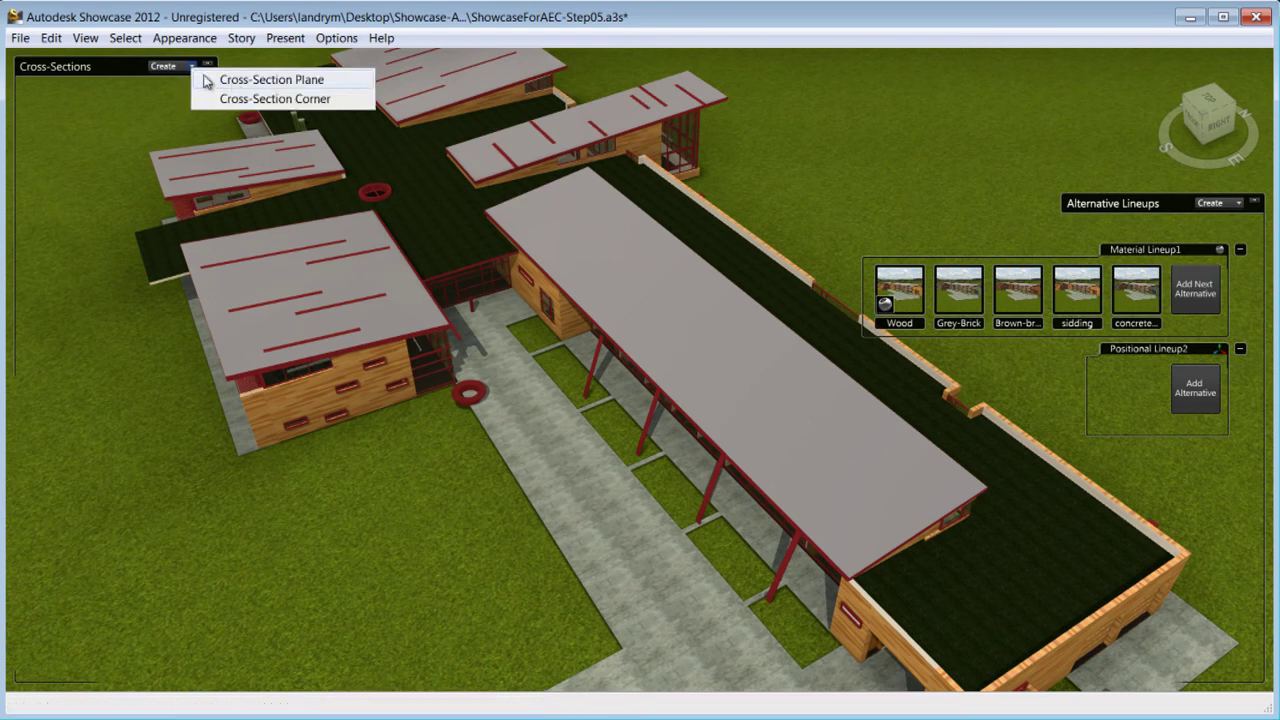
left_click(233, 80)
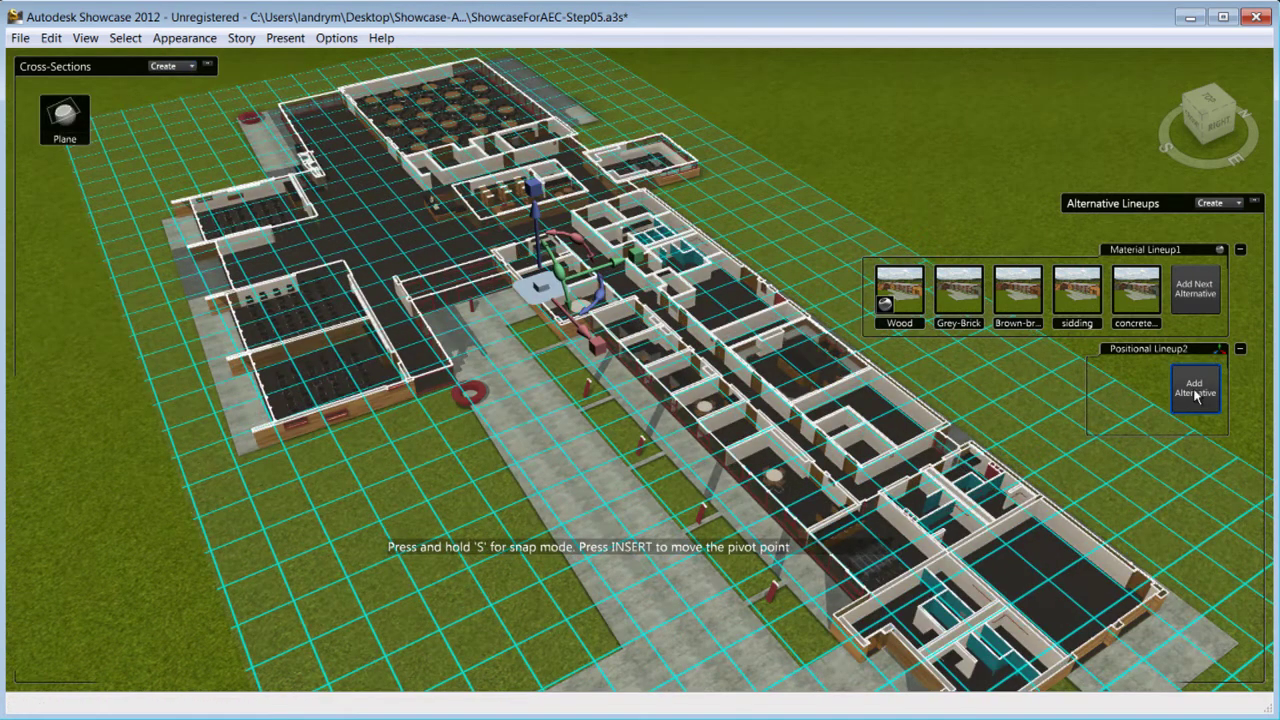
left_click(1194, 388)
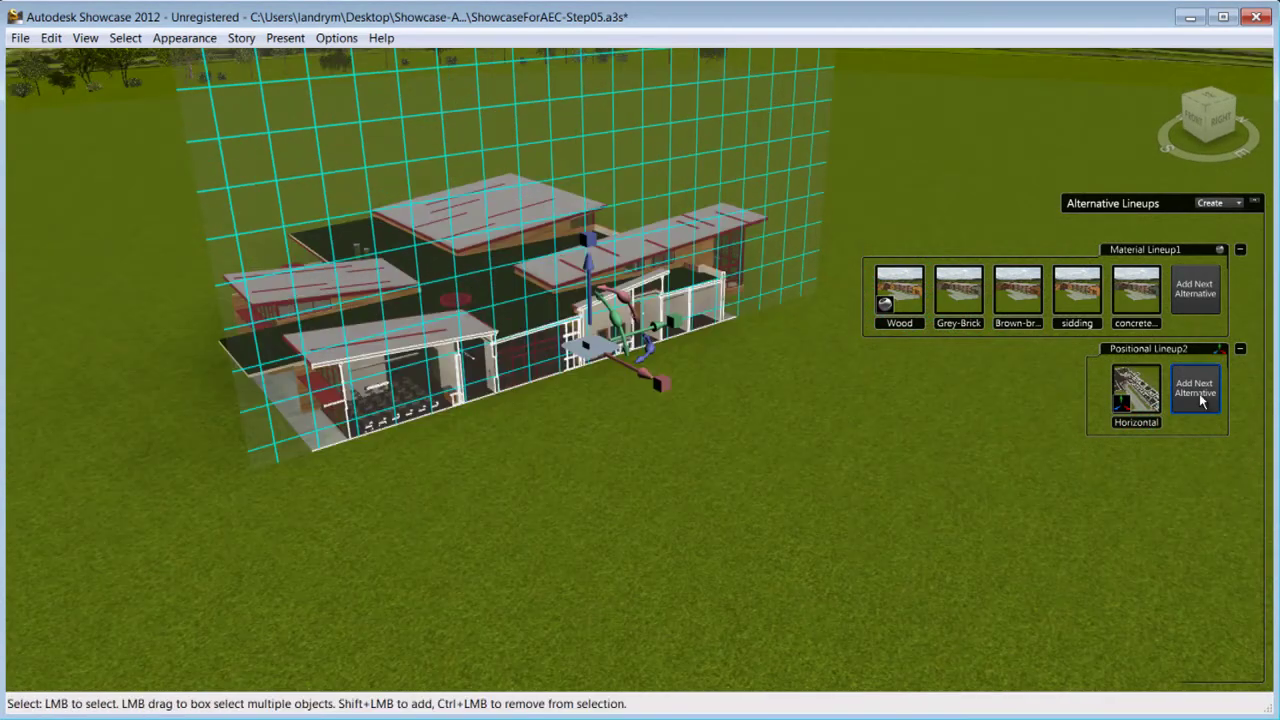
- Add vertical cut alternatives, then preview Horizontal, Vertical-Middle, Vertical-End and No-Cross in turn
left_click(1200, 396)
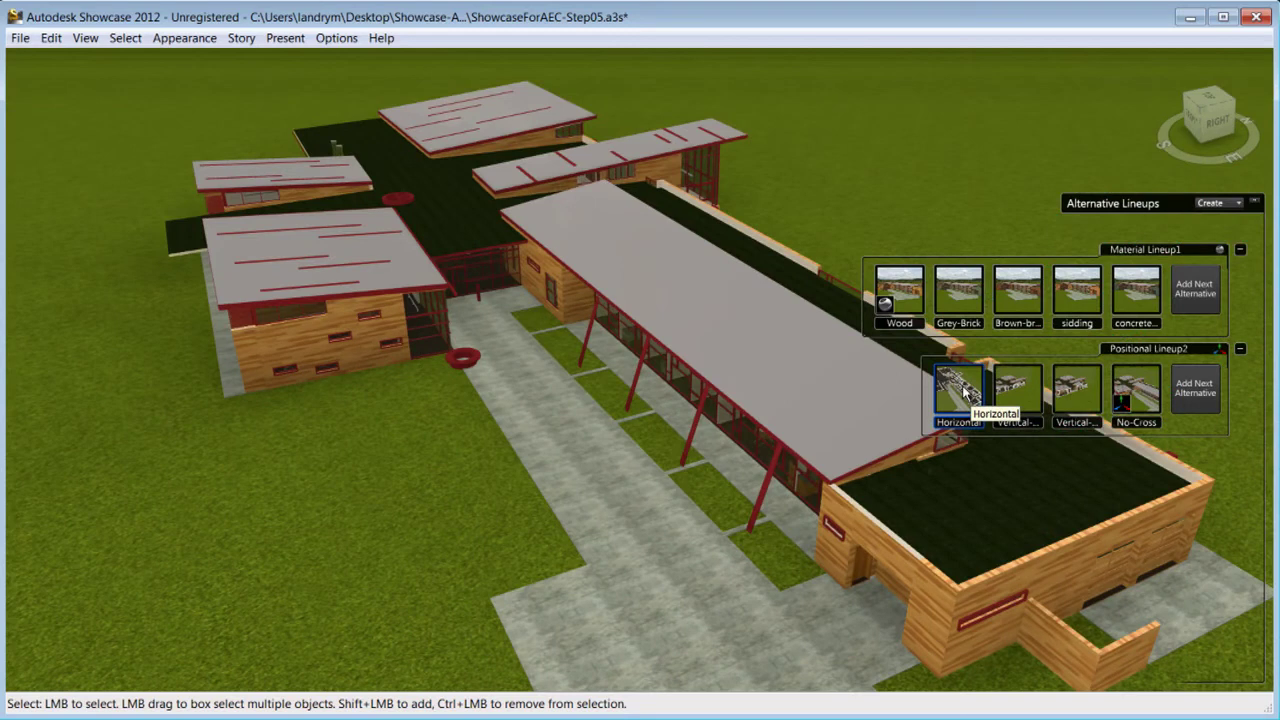
left_click(963, 392)
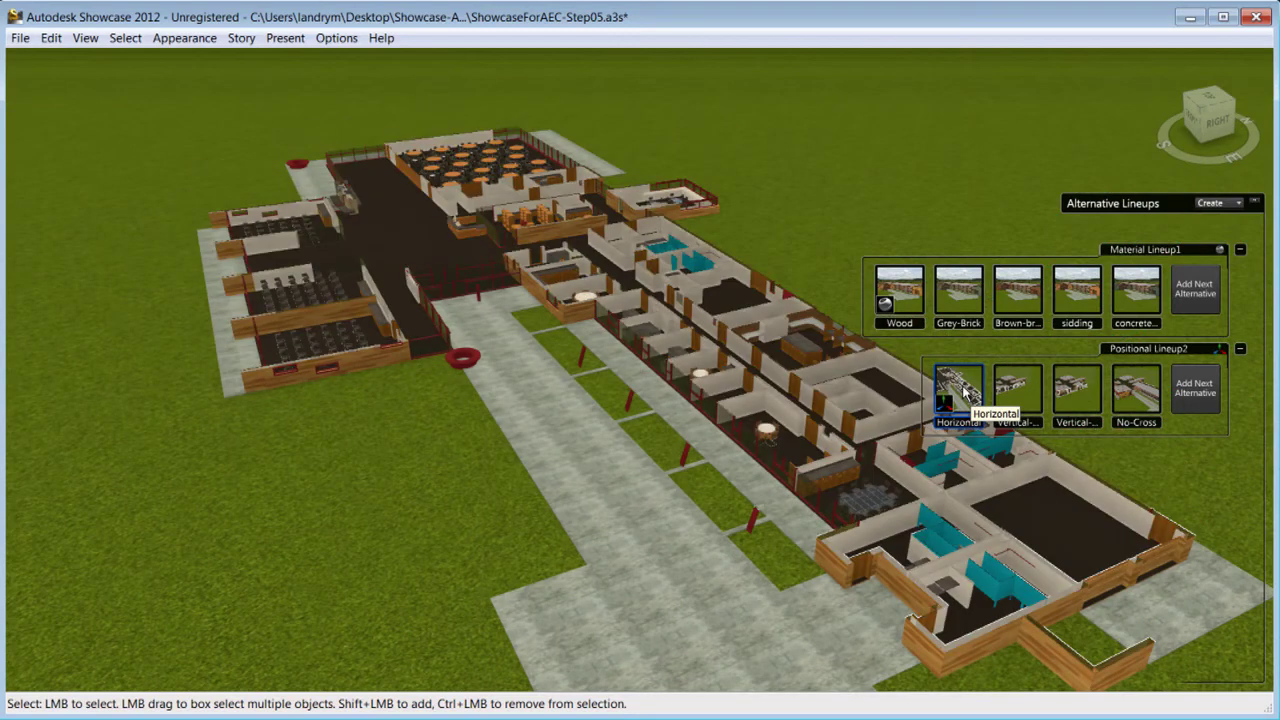
left_click(1013, 395)
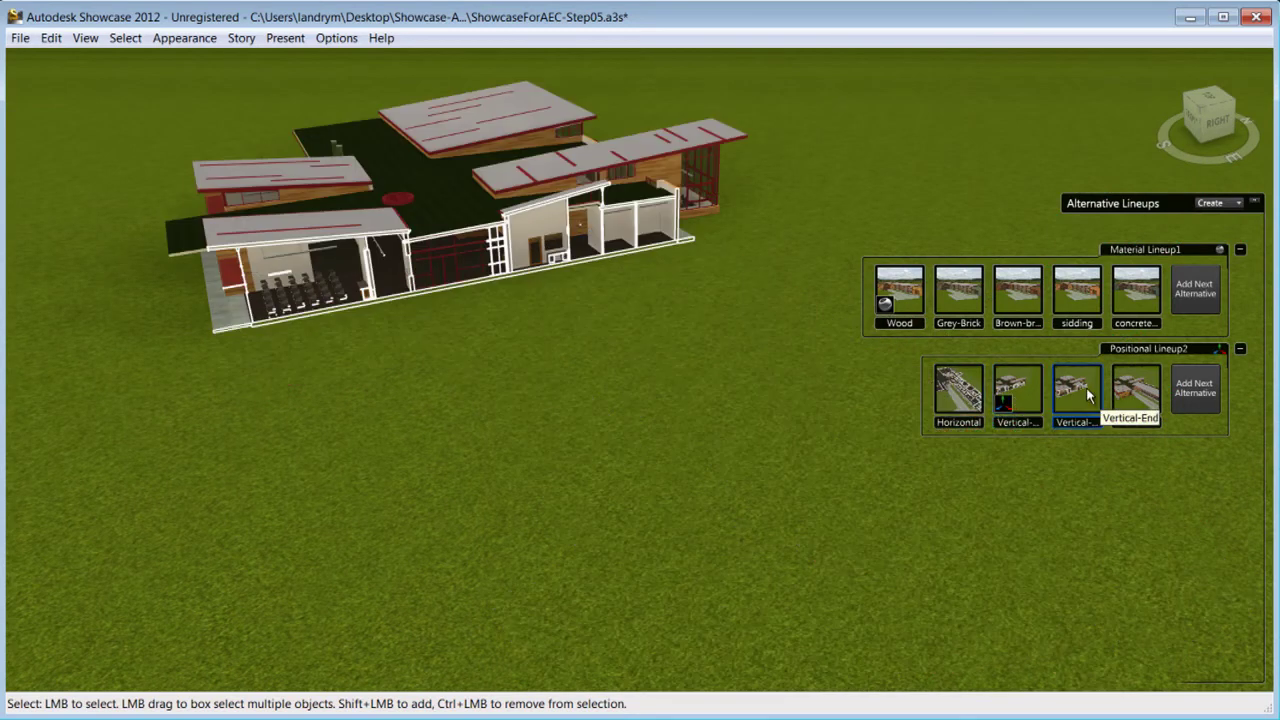
left_click(1087, 393)
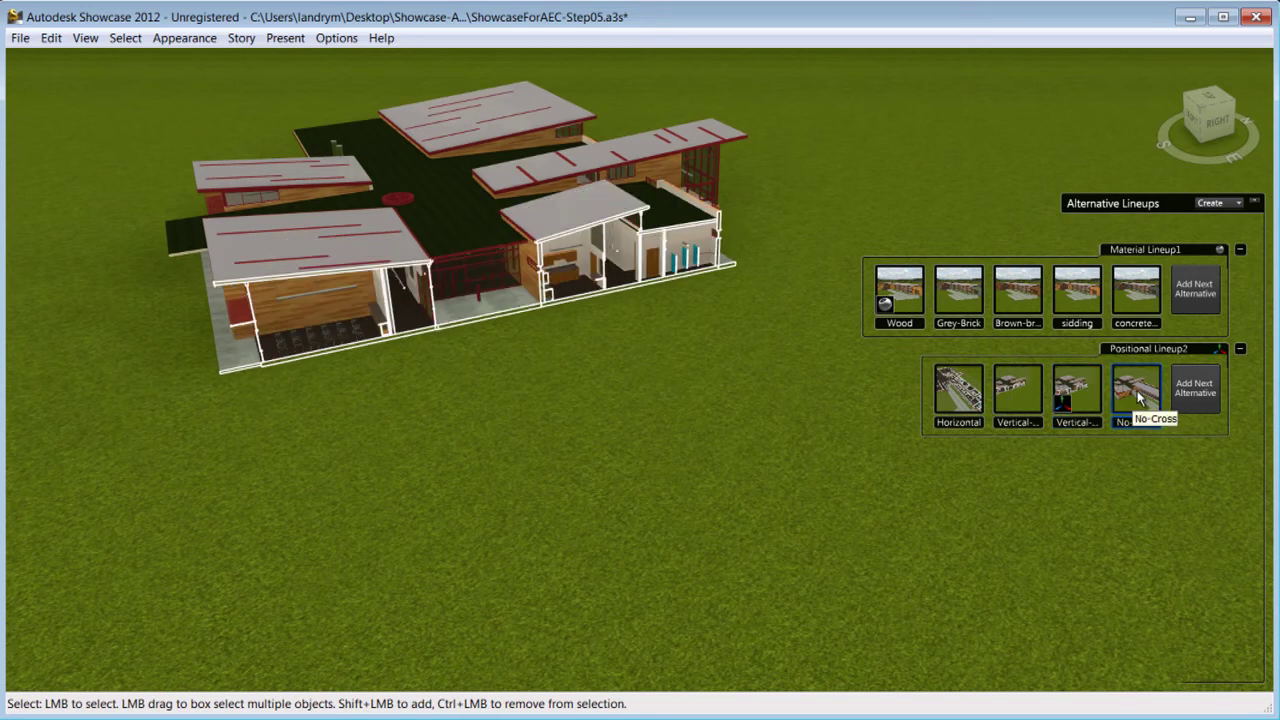
left_click(1138, 398)
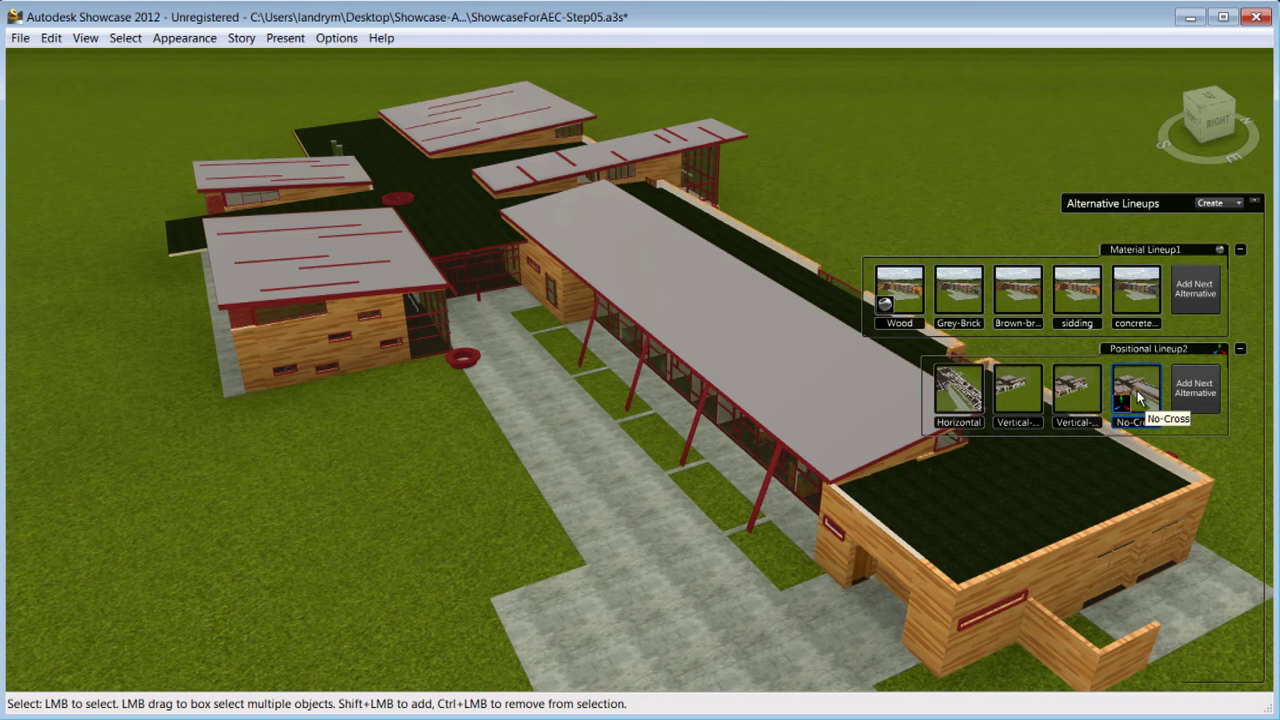
- Orbit and pan down to a ground-level view facing the glazed wing
mouse_move(820, 470)
middle_mouse_down()
mouse_move(743, 491)
mouse_move(700, 443)
mouse_move(726, 397)
mouse_move(691, 361)
mouse_move(690, 327)
middle_mouse_up()
left_click_drag(744, 324, 674, 380)
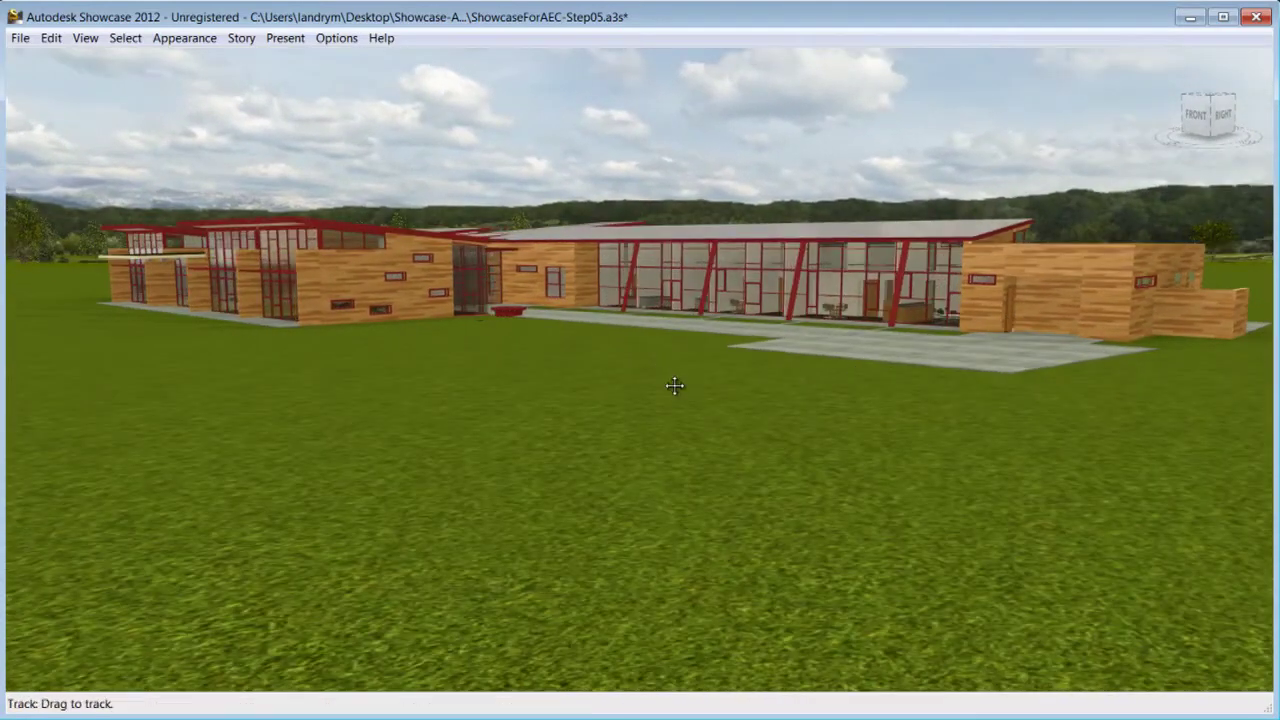
middle_click_drag(674, 380, 658, 444)
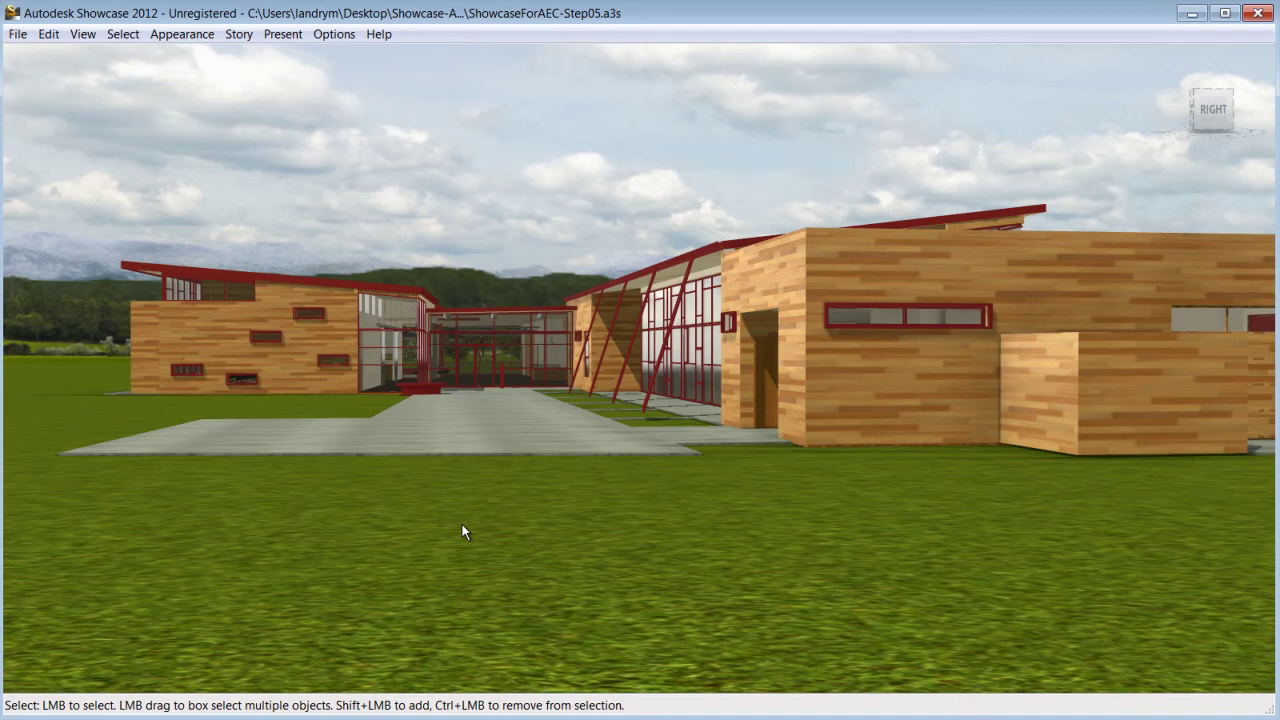
- Create Shot6, a start-to-end camera shot from the aerial view down to the walkway close-up
key("s")
left_click(281, 531)
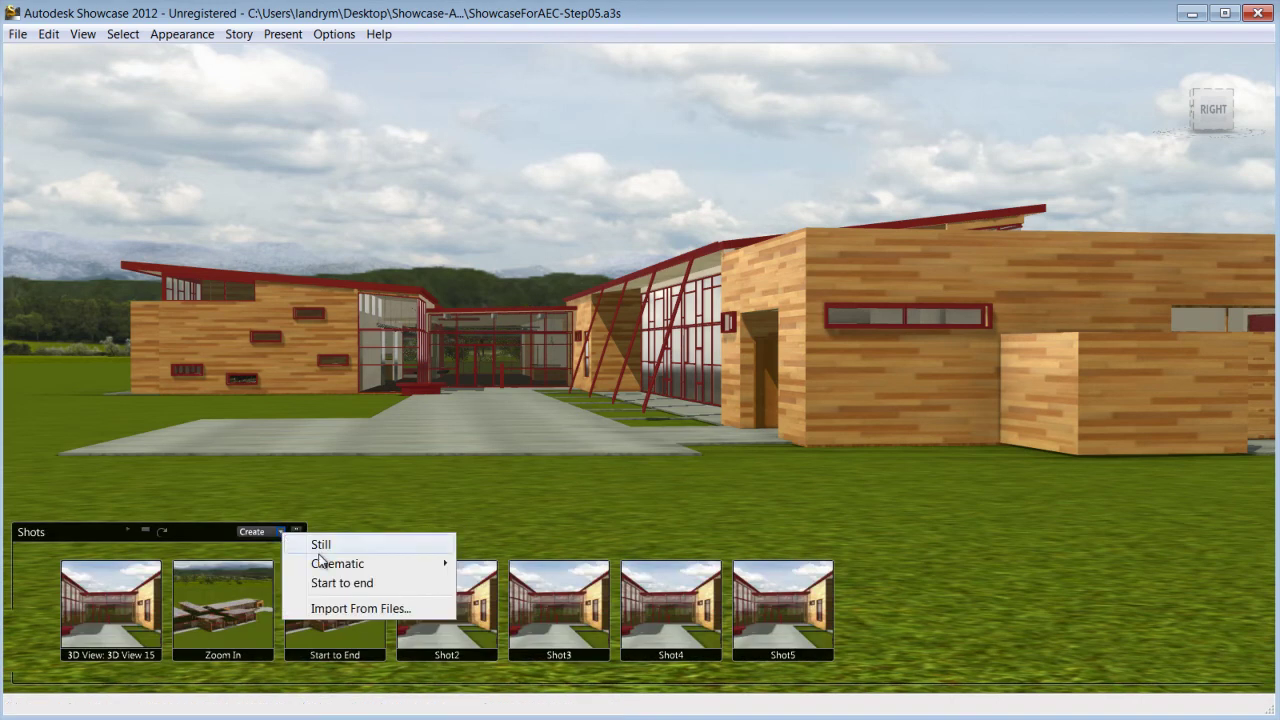
mouse_move(322, 569)
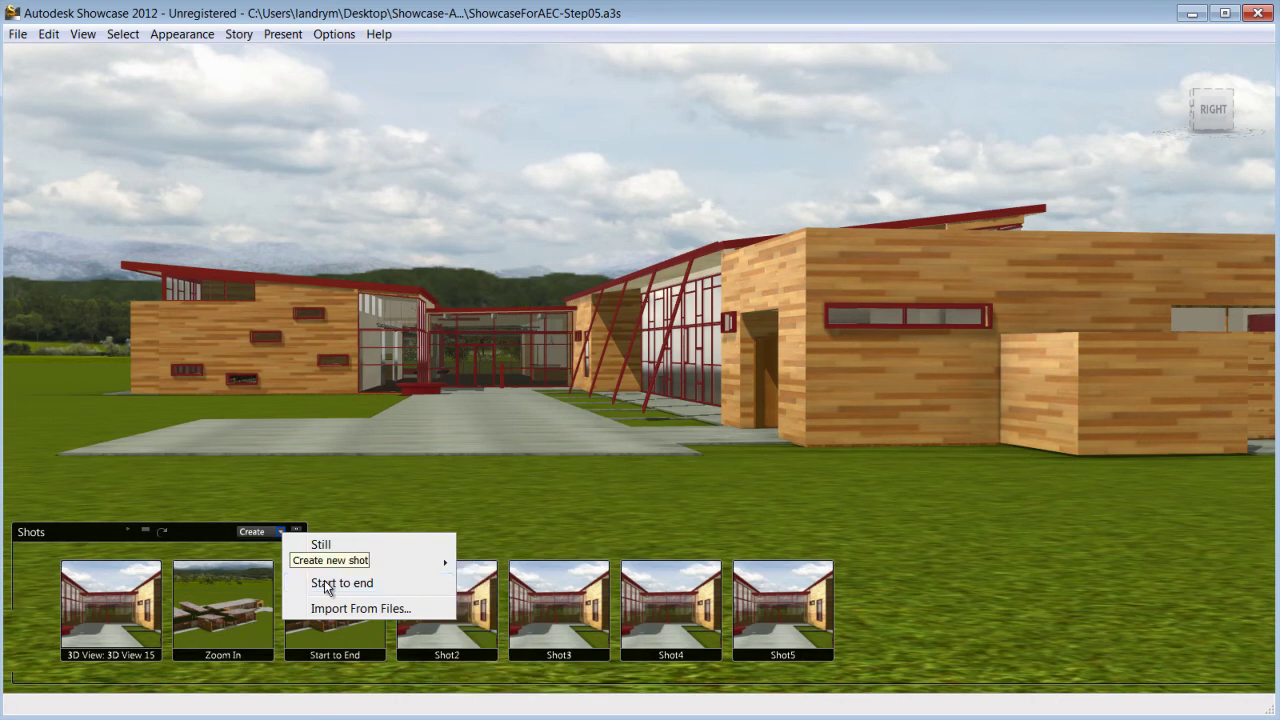
left_click(325, 584)
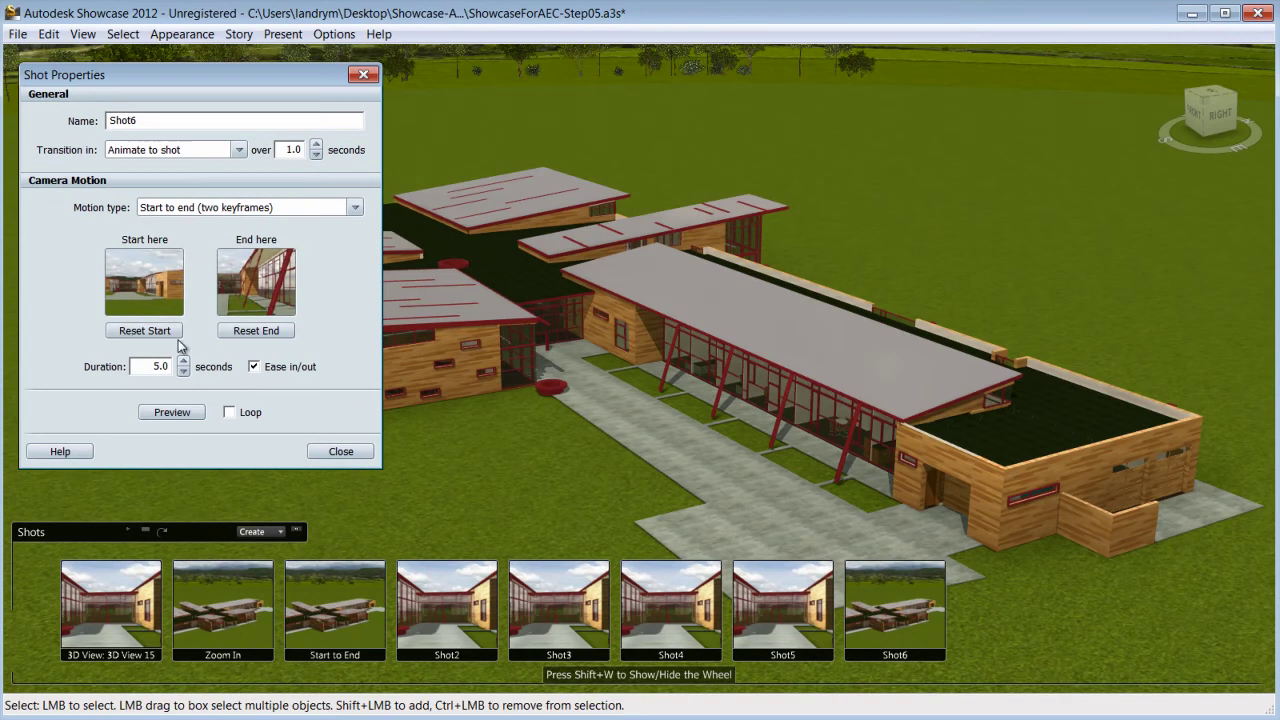
left_click(133, 331)
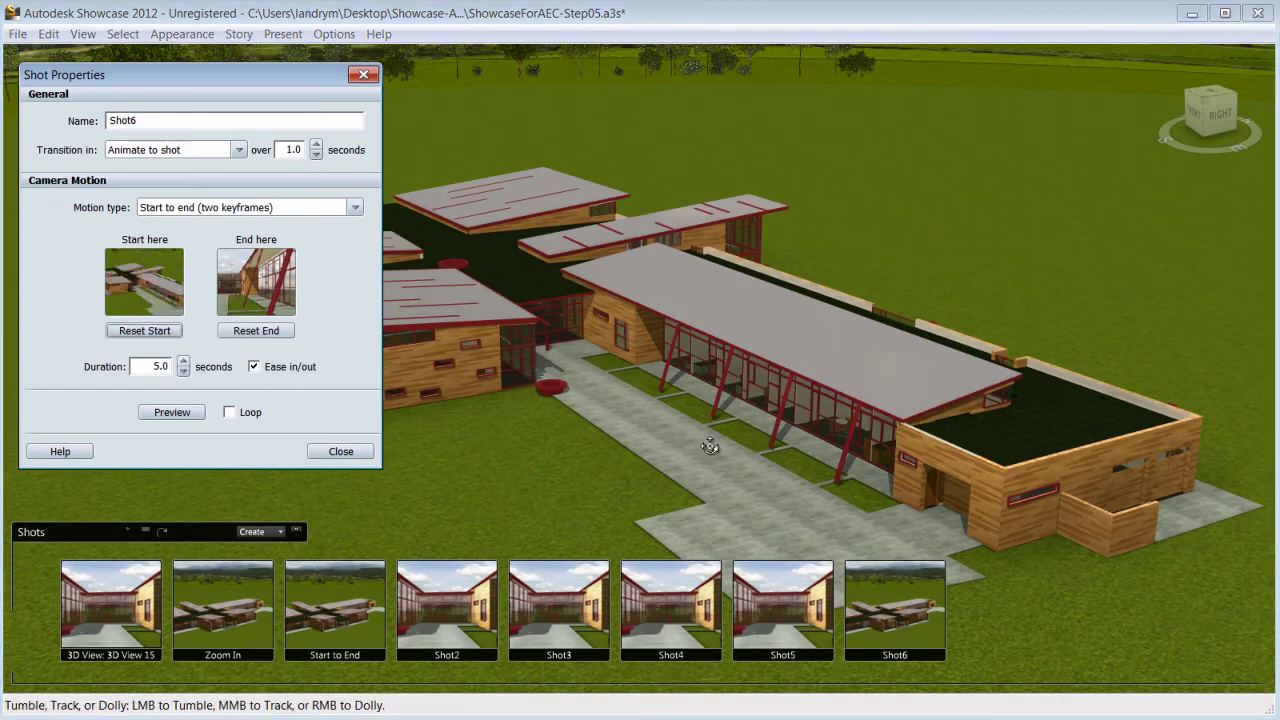
middle_click_drag(670, 452, 556, 391)
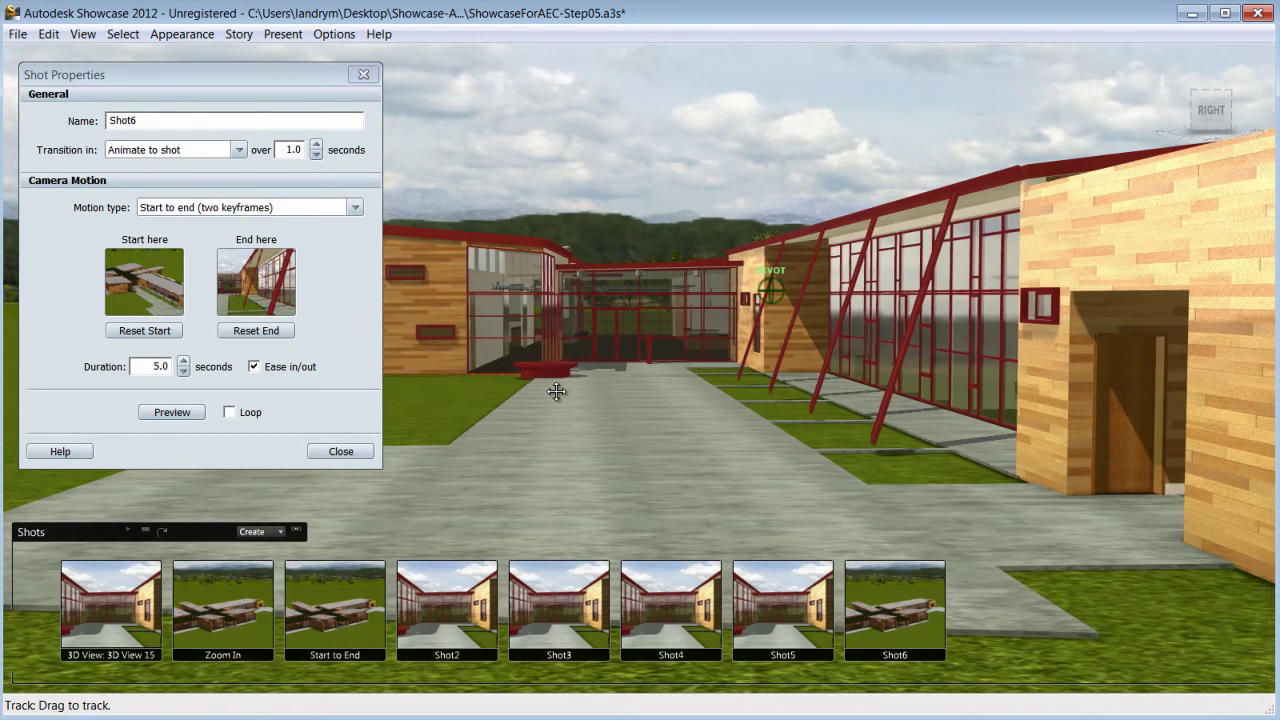
left_click(258, 332)
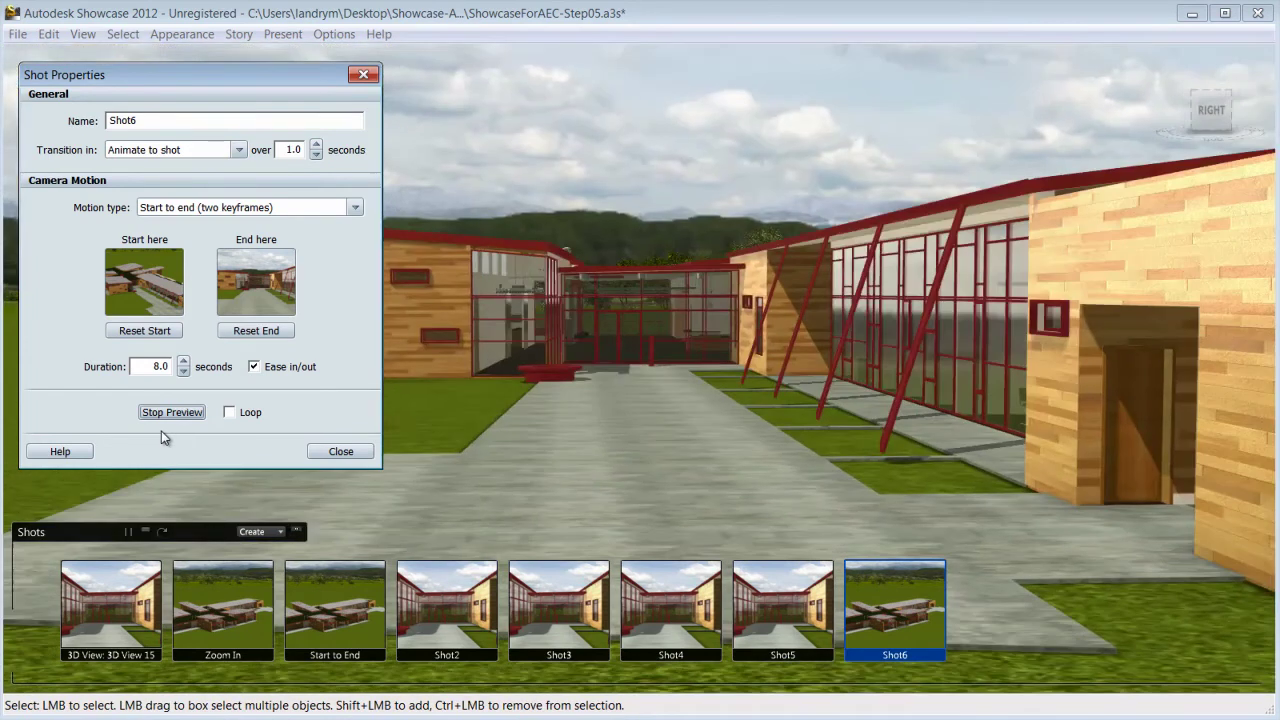
- Set Shot6's transition to cut instead of animate, then play it from the start
left_click(237, 150)
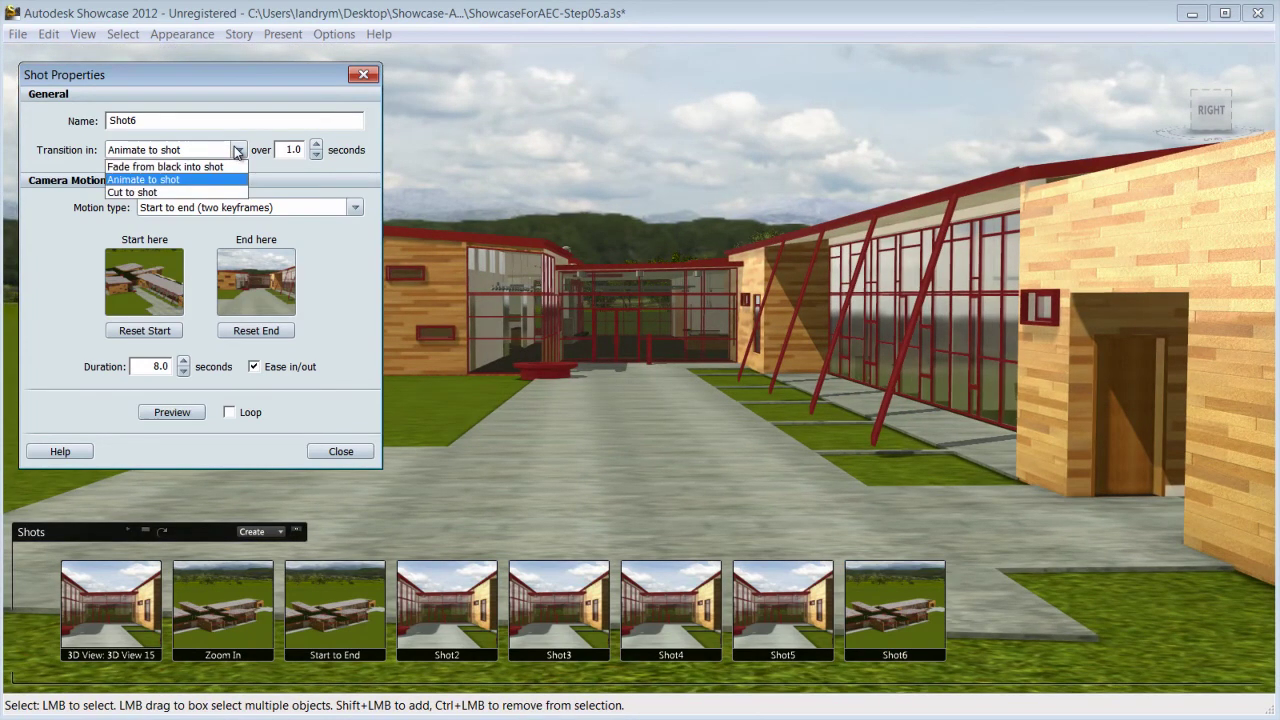
left_click(200, 191)
left_click(309, 445)
left_click(883, 626)
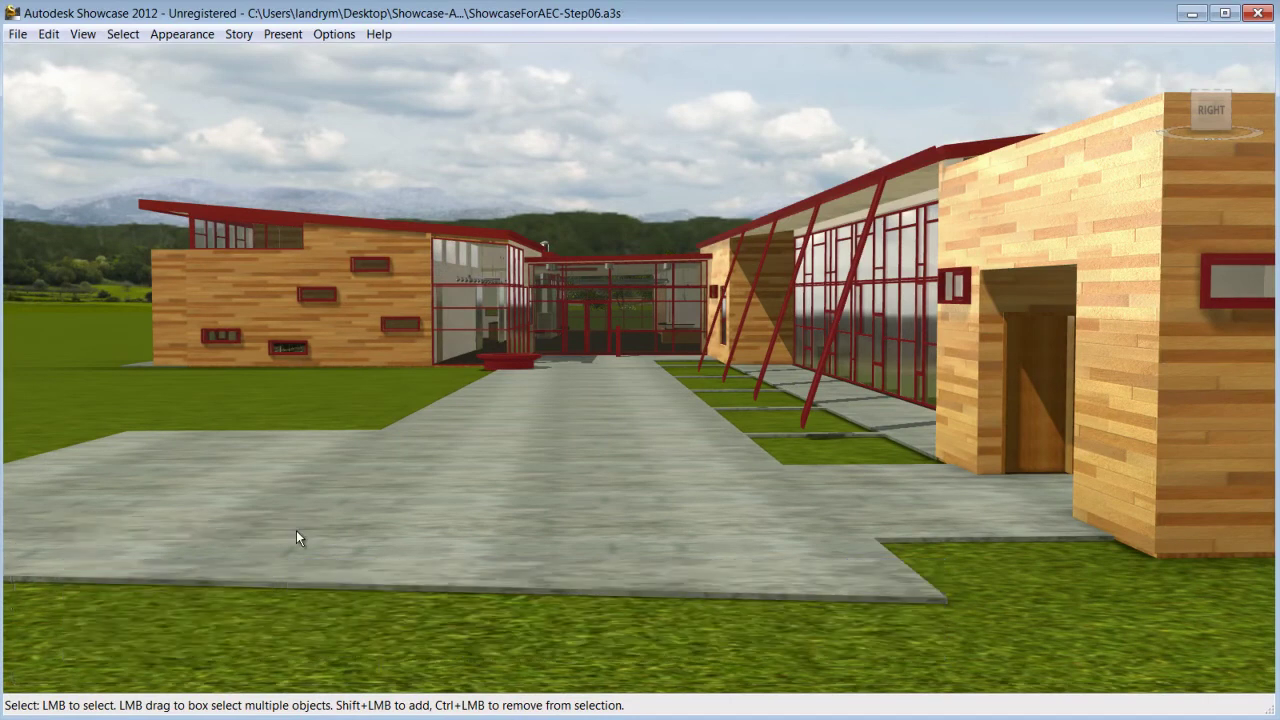
- Add the Desert Dawn and ID Bloom environments to the scene, then orbit around the building
key("e")
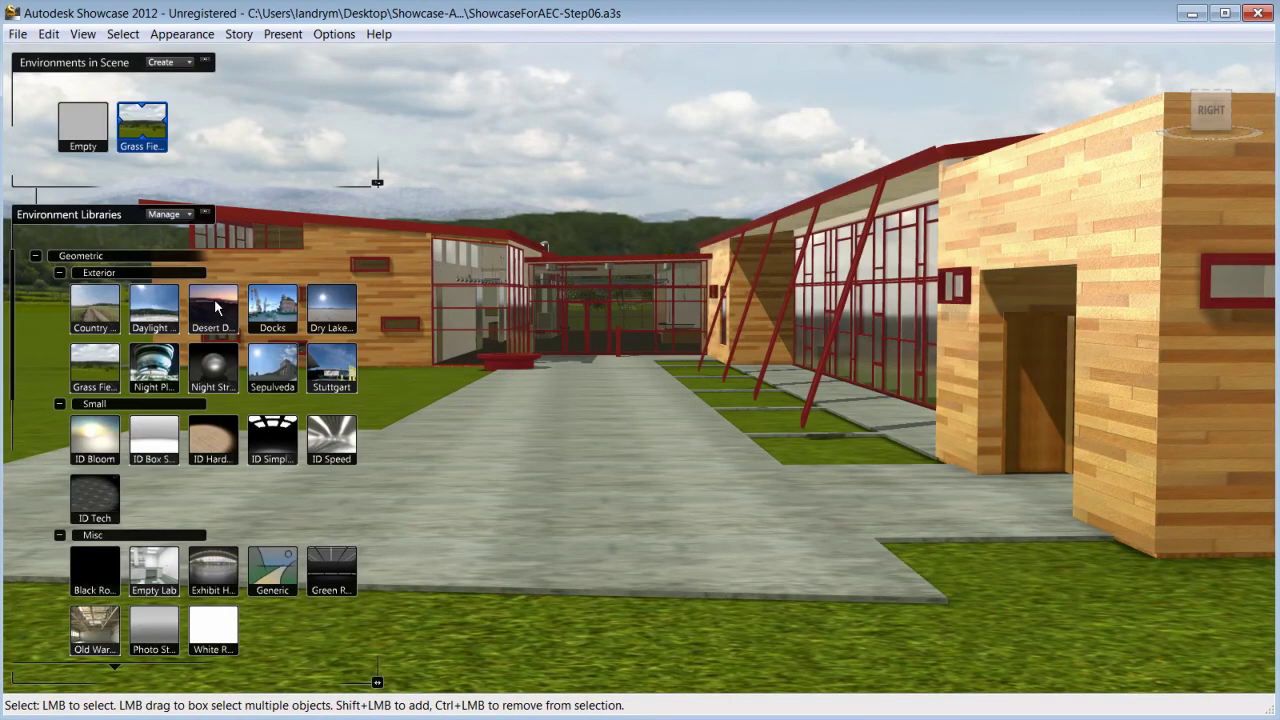
double_click(214, 299)
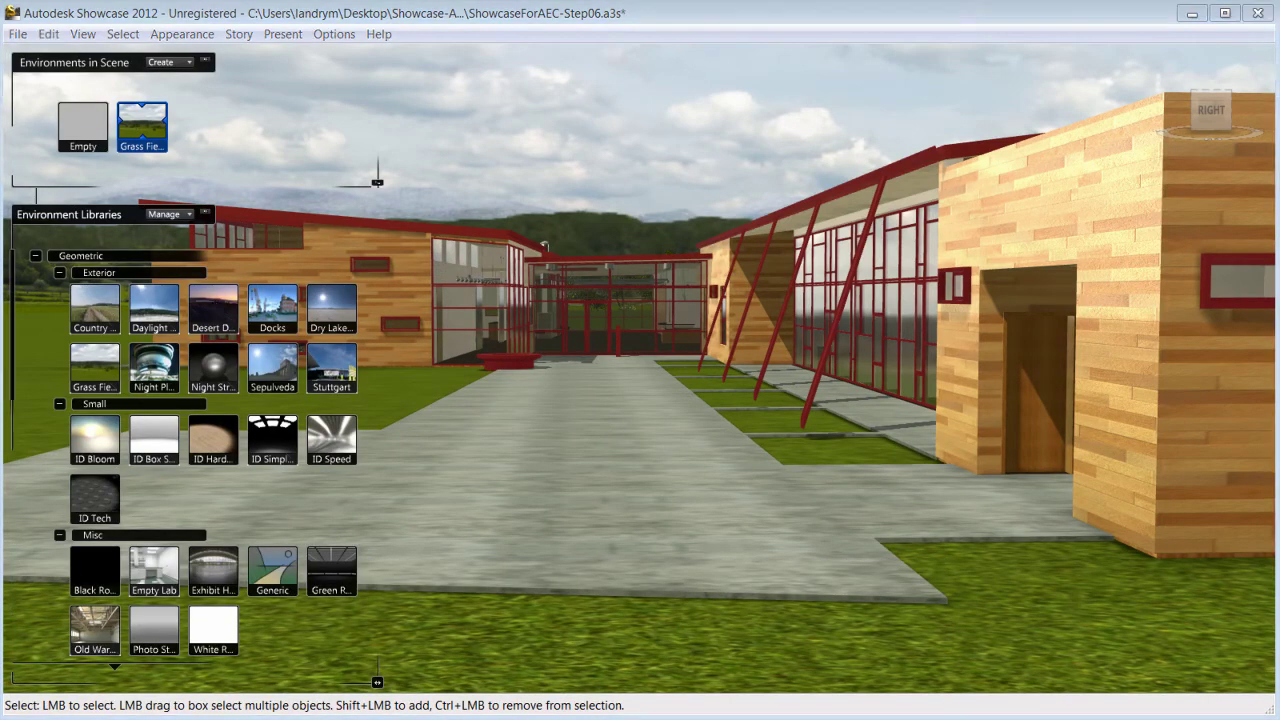
double_click(103, 450)
left_click_drag(660, 445, 530, 490, "alt")
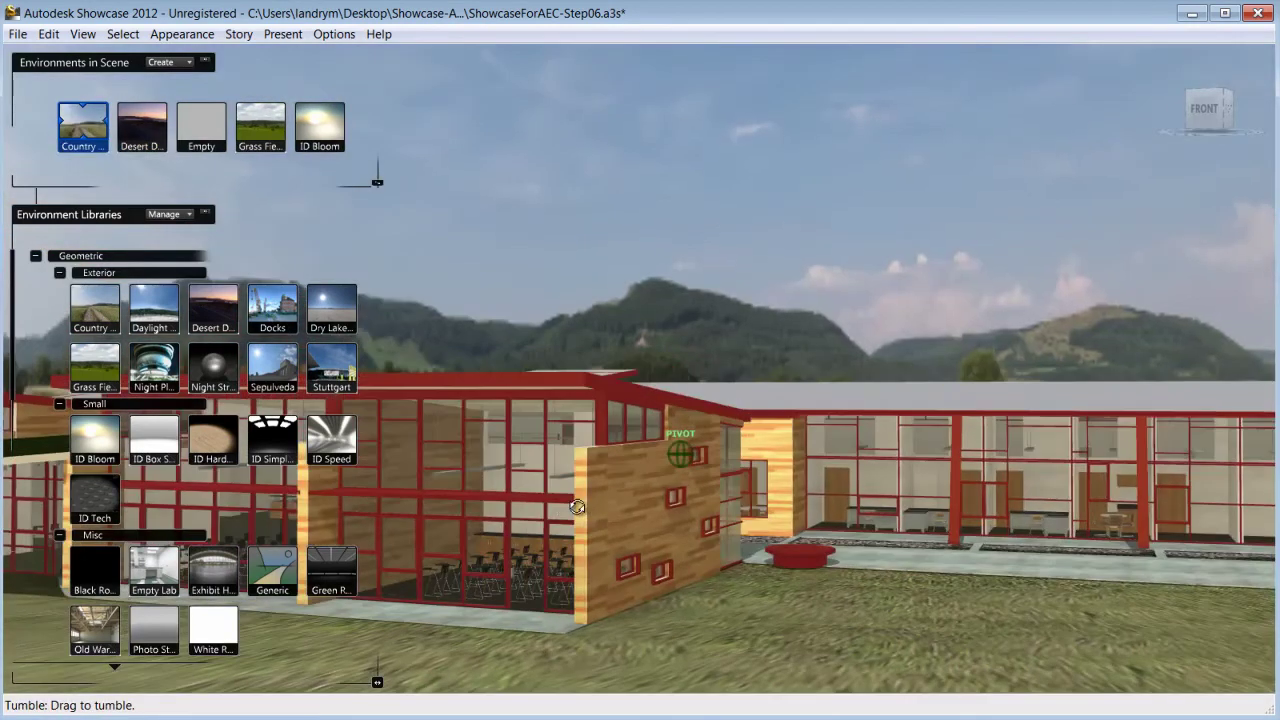
left_click_drag(577, 507, 620, 478, "alt")
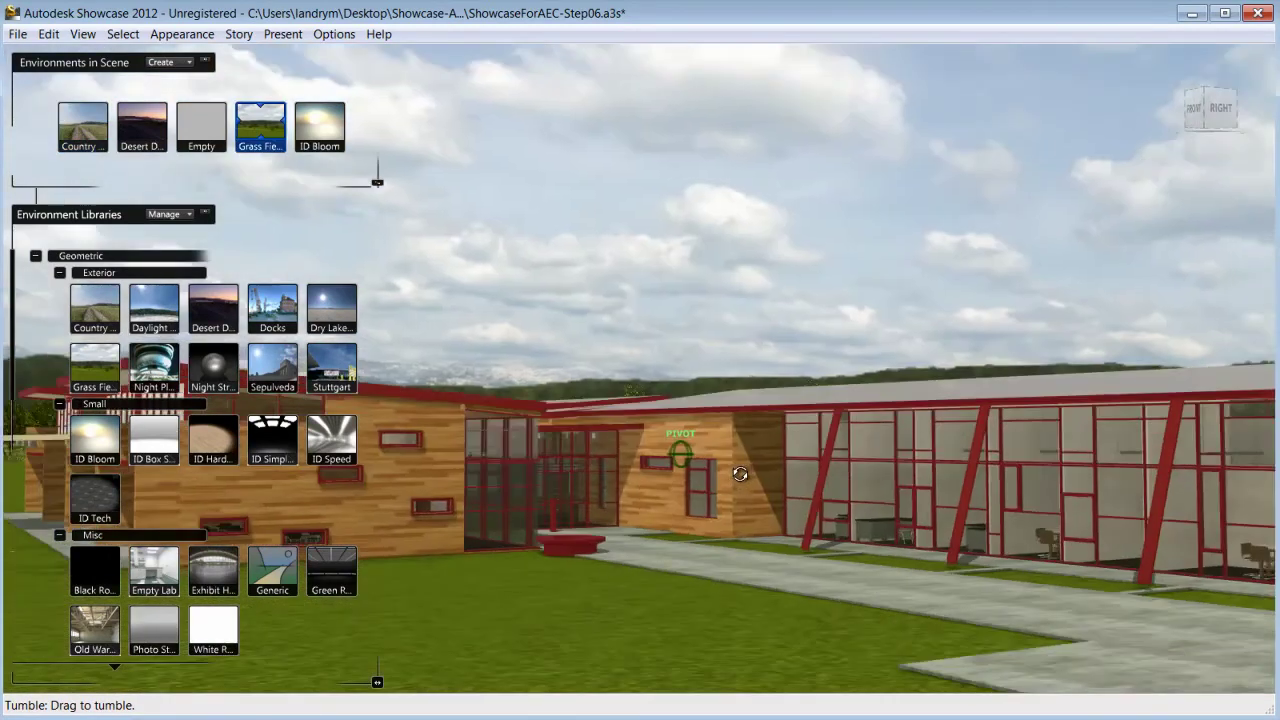
left_click_drag(740, 474, 737, 471, "alt")
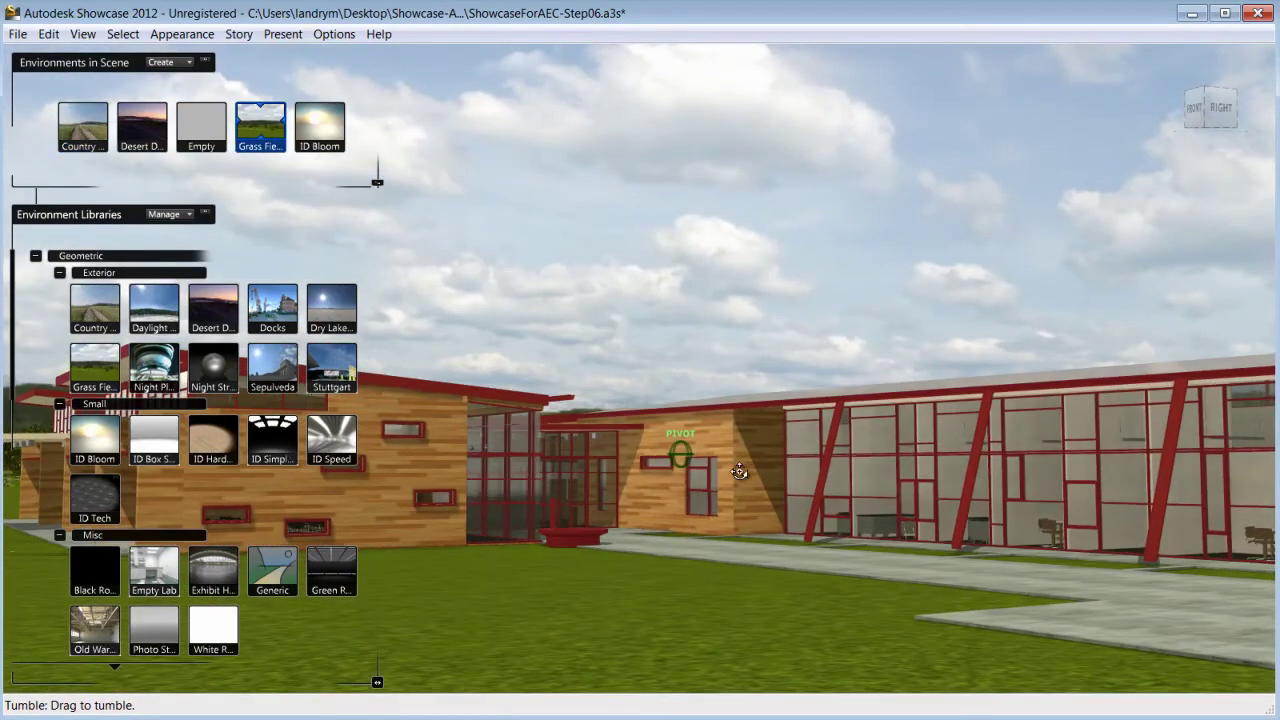
middle_click_drag(594, 548, 812, 536, "alt")
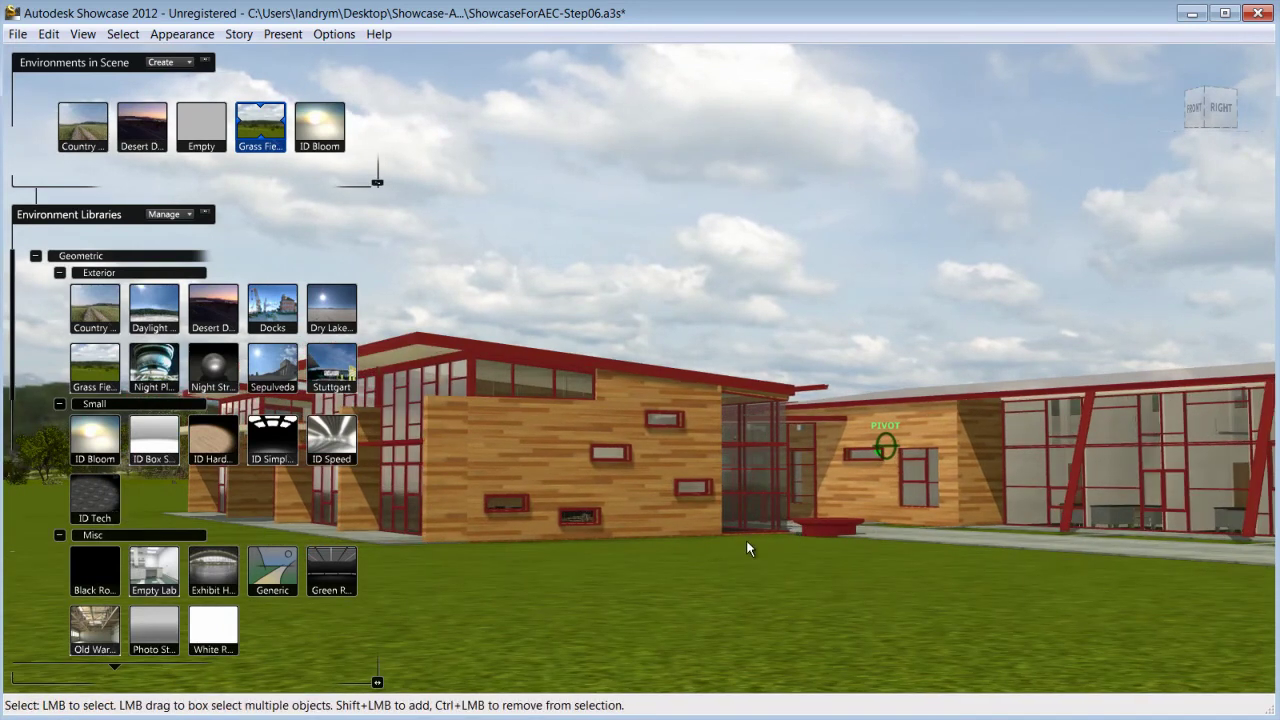
- Show the Shots, Alternative Lineups and Storyboard panels and create a new empty storyboard slide
left_click(204, 62)
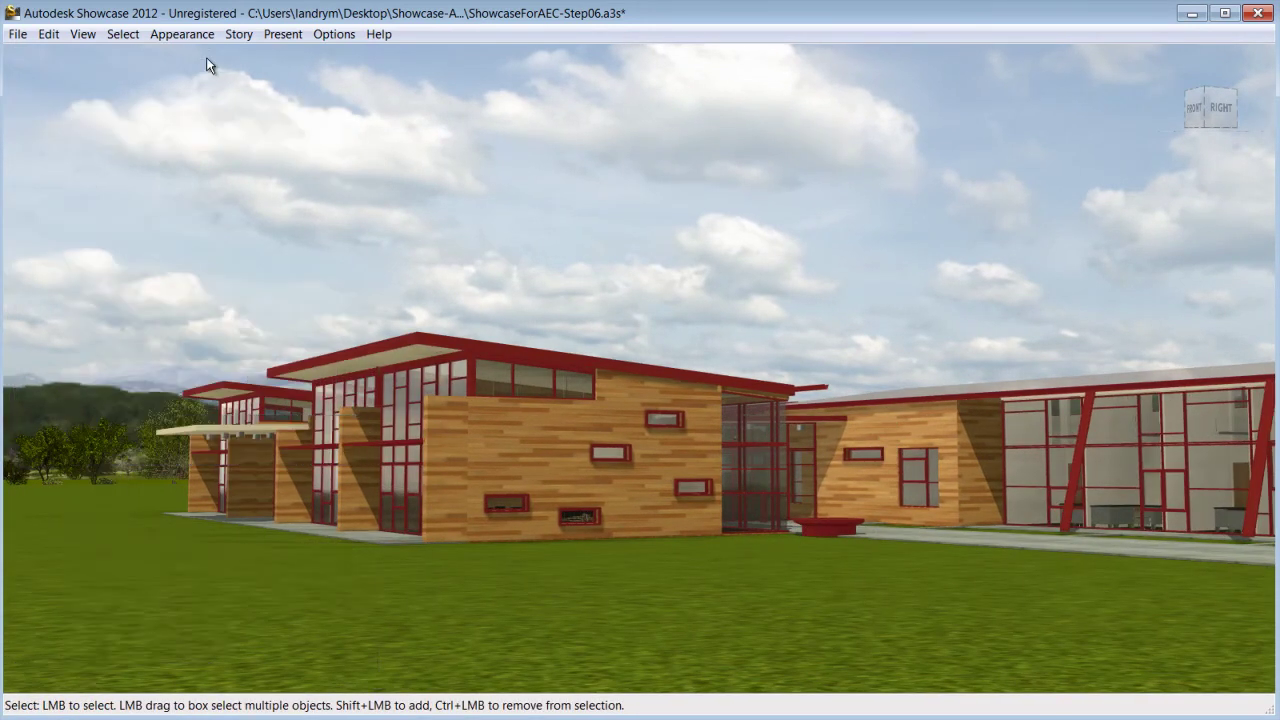
key("s")
key("a")
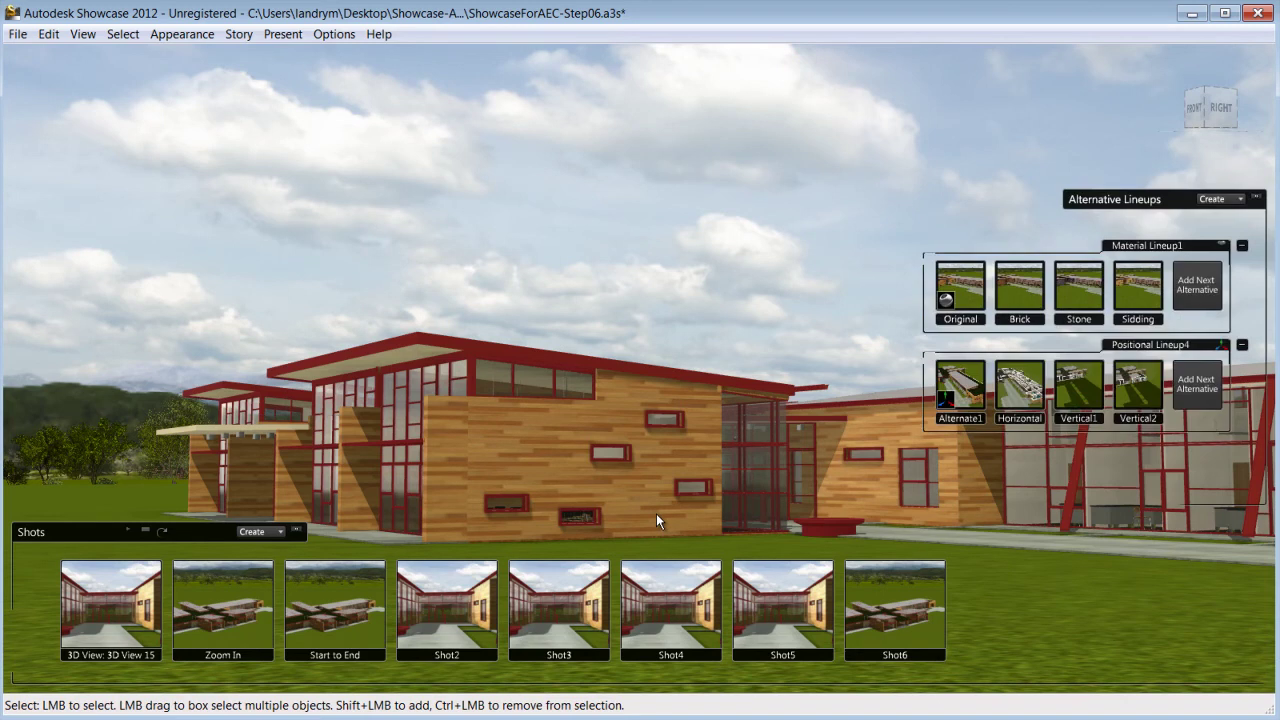
key("b")
left_click(278, 63)
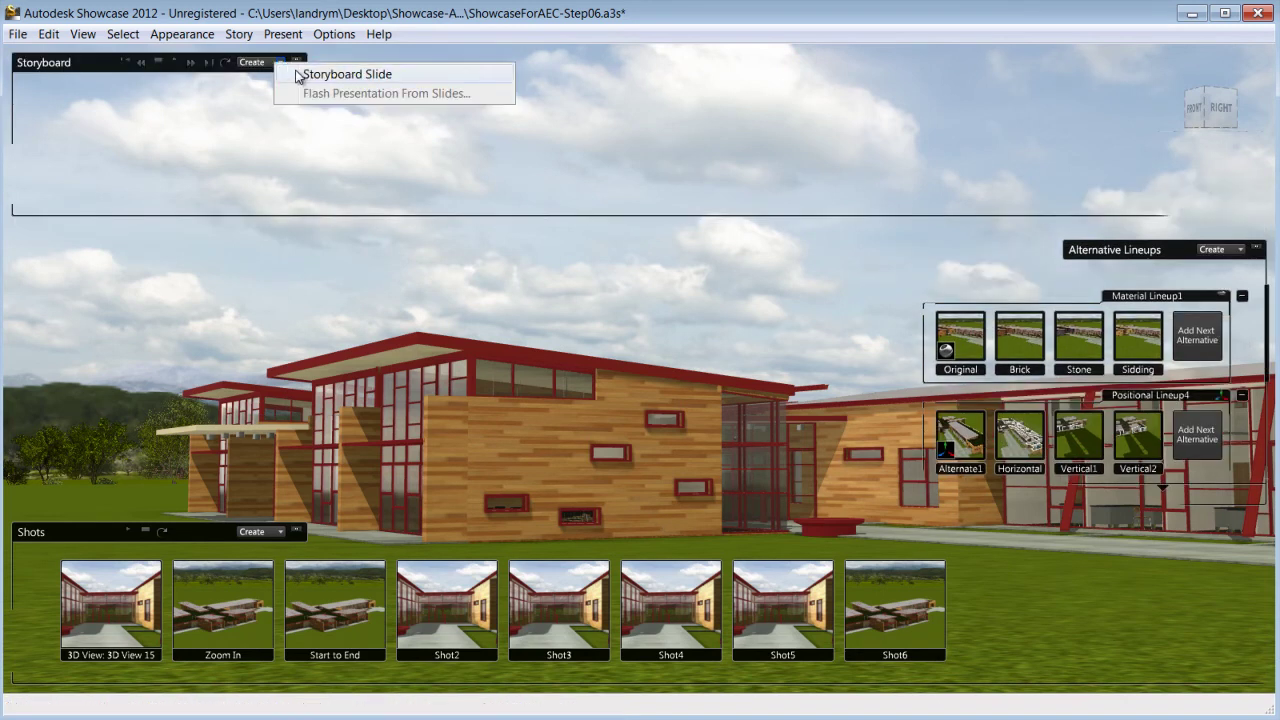
left_click(300, 75)
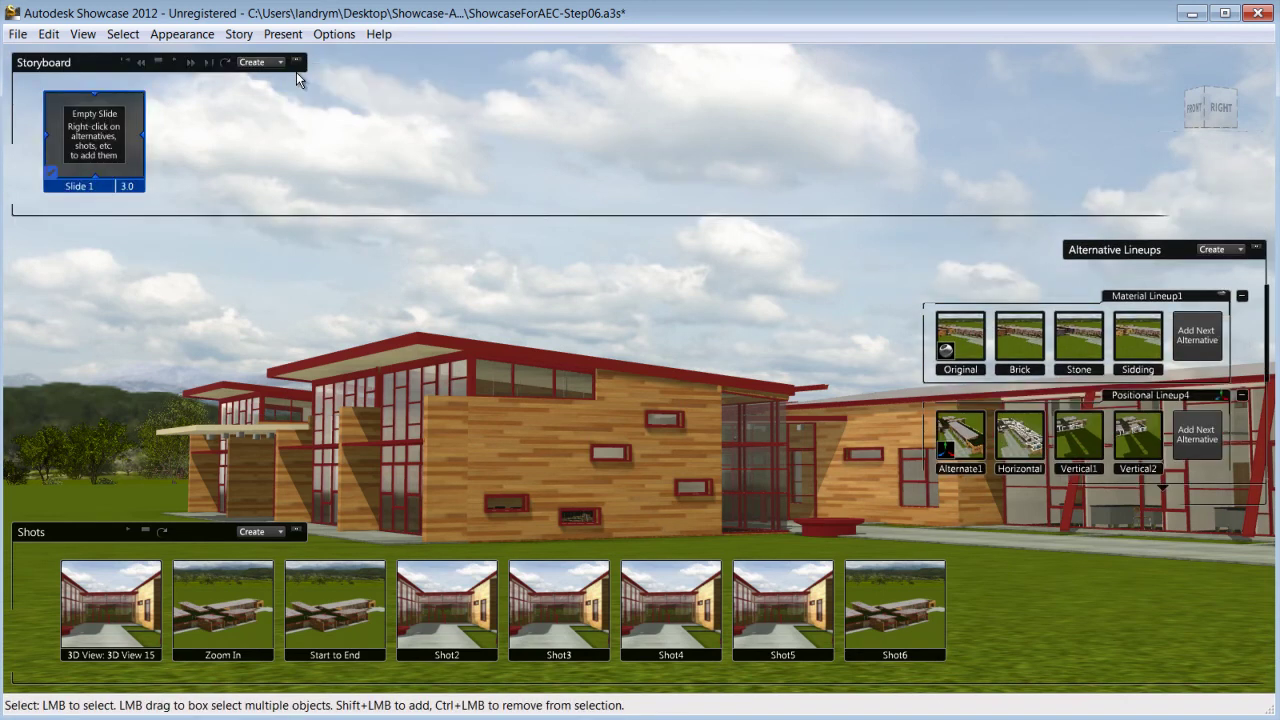
- Add Shot6 and the Original, Brick and Stone material alternatives to Slide 1
right_click(875, 624)
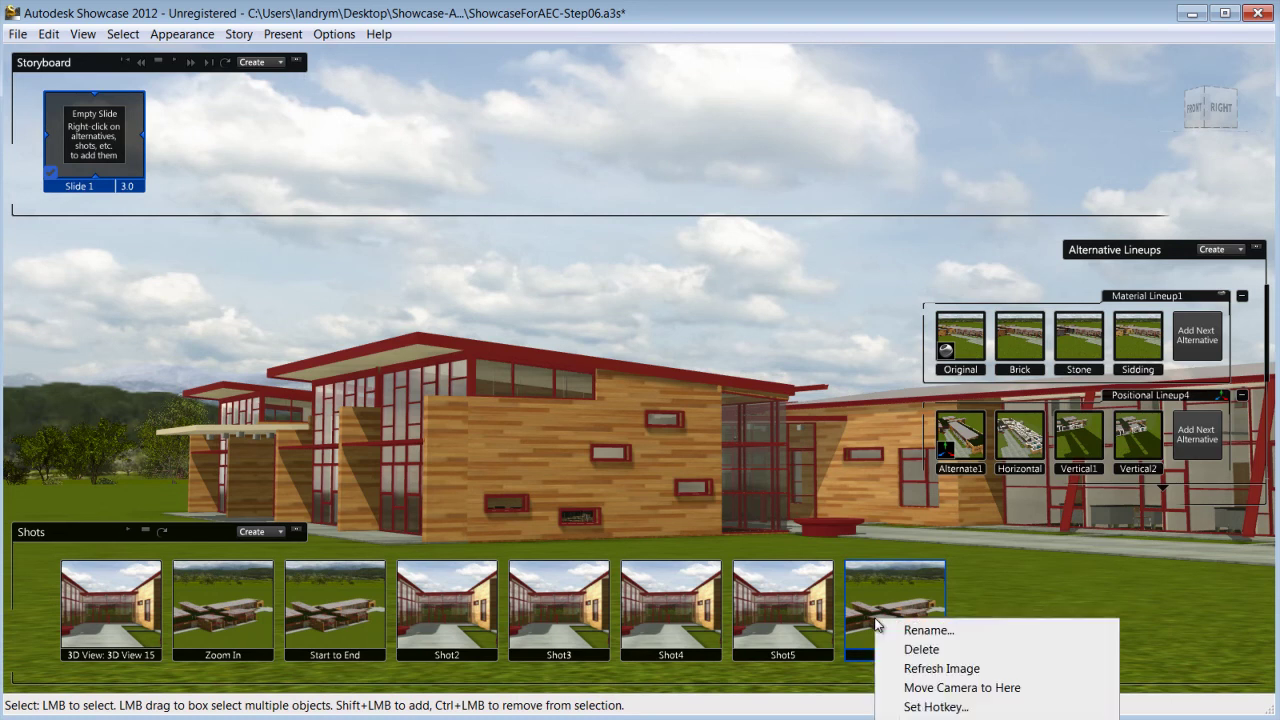
left_click(950, 716)
right_click(970, 340)
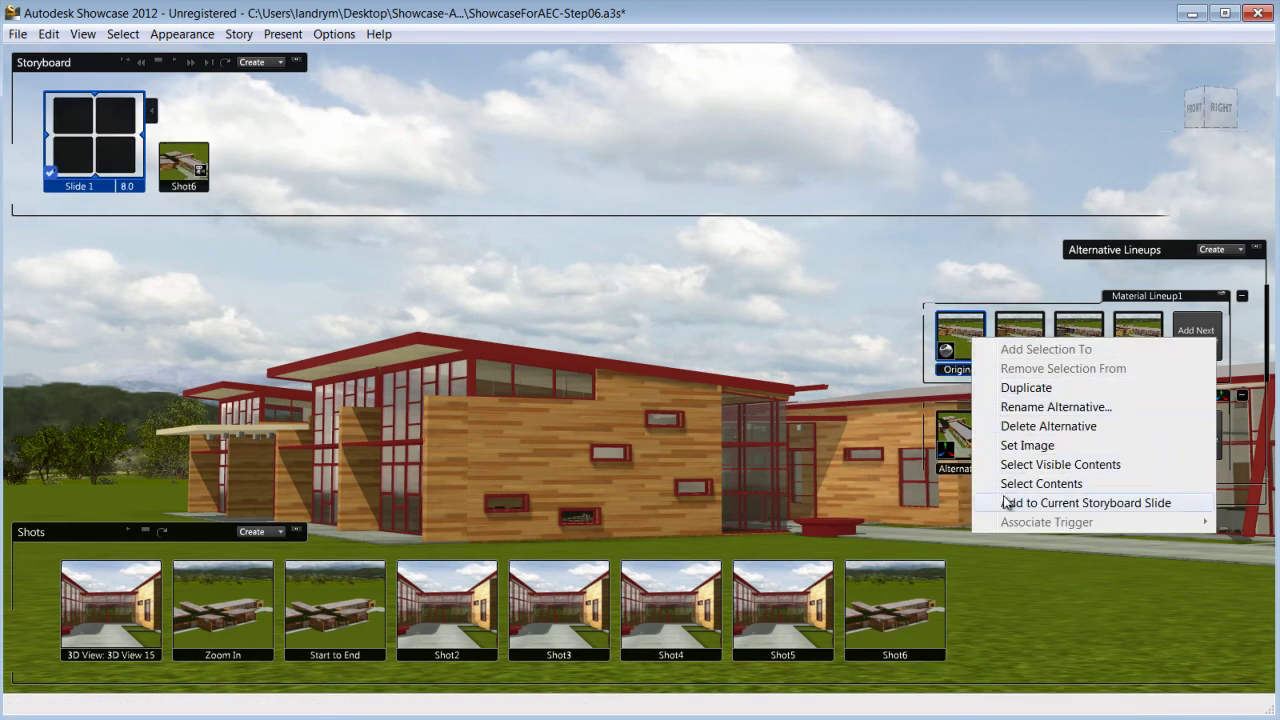
left_click(1006, 502)
right_click(1020, 335)
left_click(1050, 450)
right_click(1078, 335)
left_click(1106, 452)
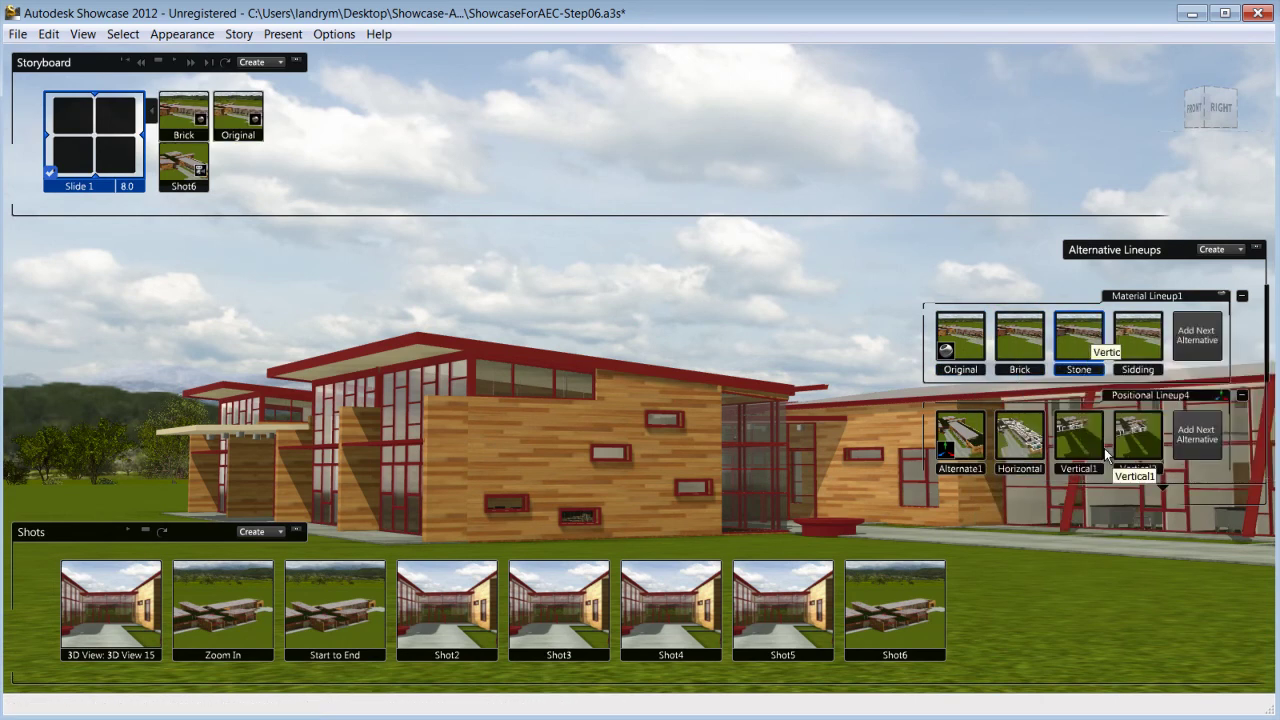
- In Slide 1 properties, add Grass Field and move material changes to about 3 and 6.2 seconds
right_click(105, 136)
left_click(160, 433)
left_click(176, 271)
mouse_move(290, 322)
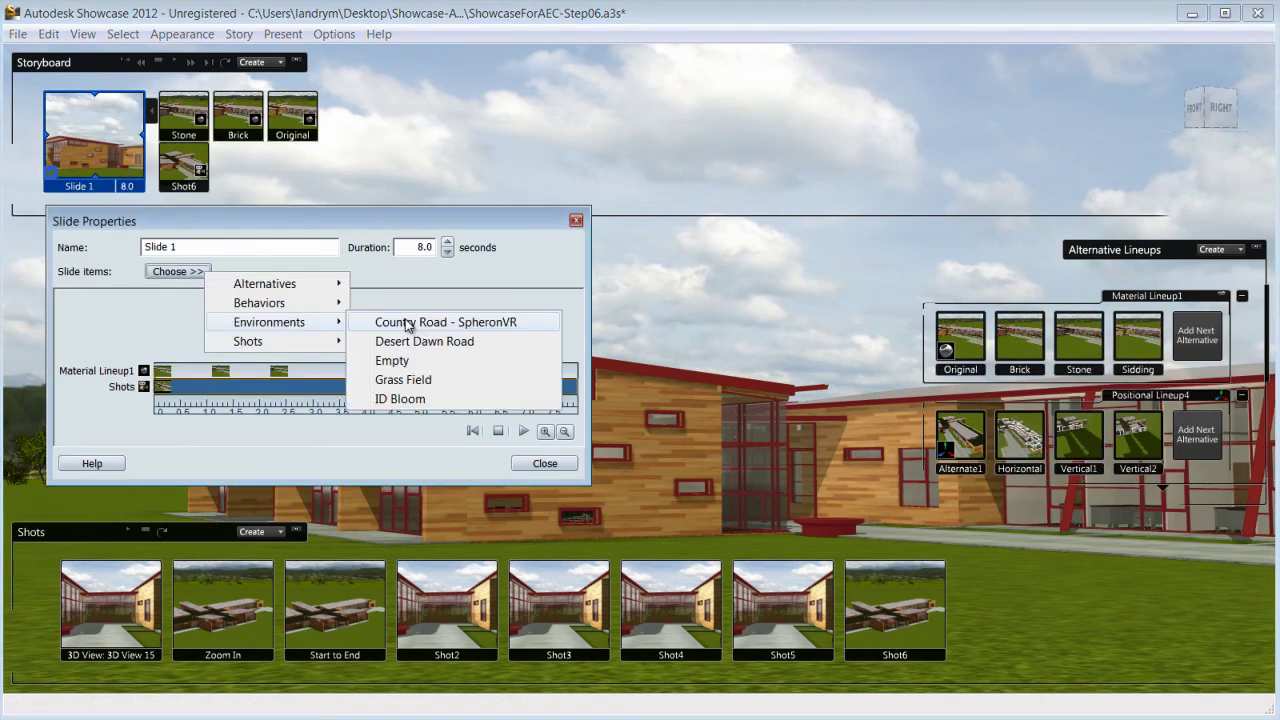
left_click(400, 379)
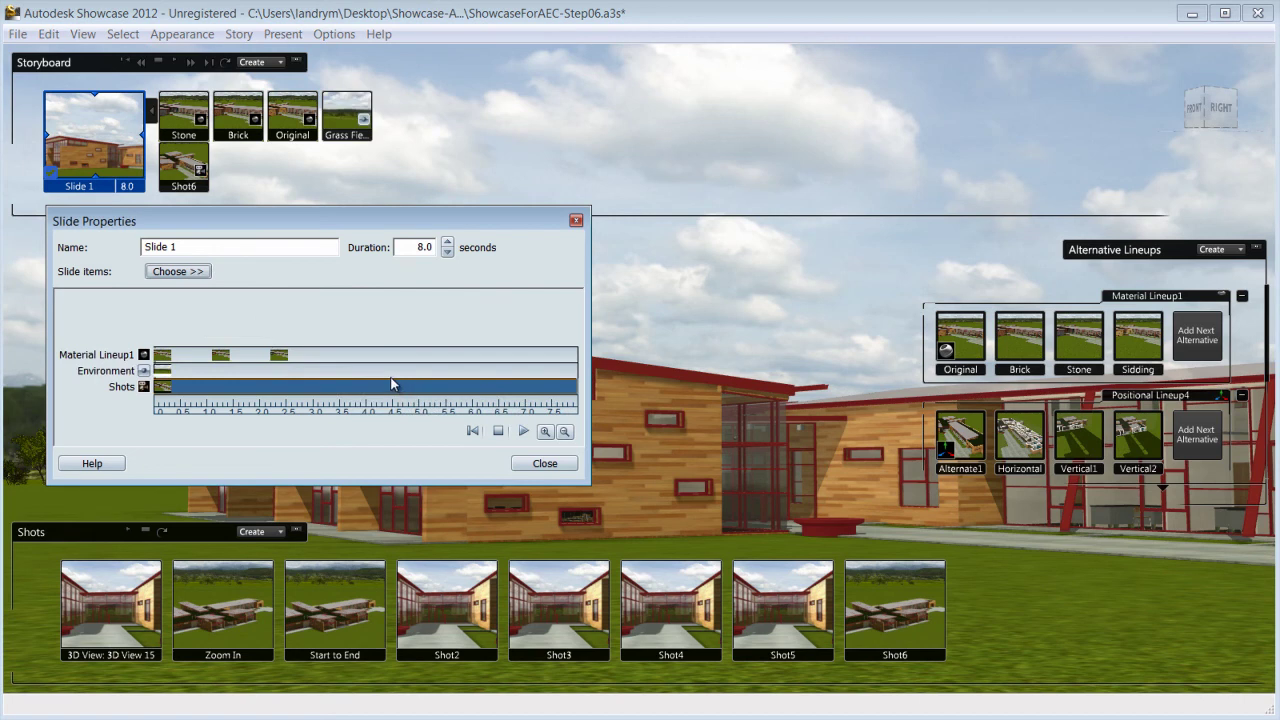
left_click_drag(279, 355, 490, 375)
mouse_move(220, 355)
left_mouse_down()
mouse_move(322, 355)
mouse_move(300, 355)
left_mouse_up()
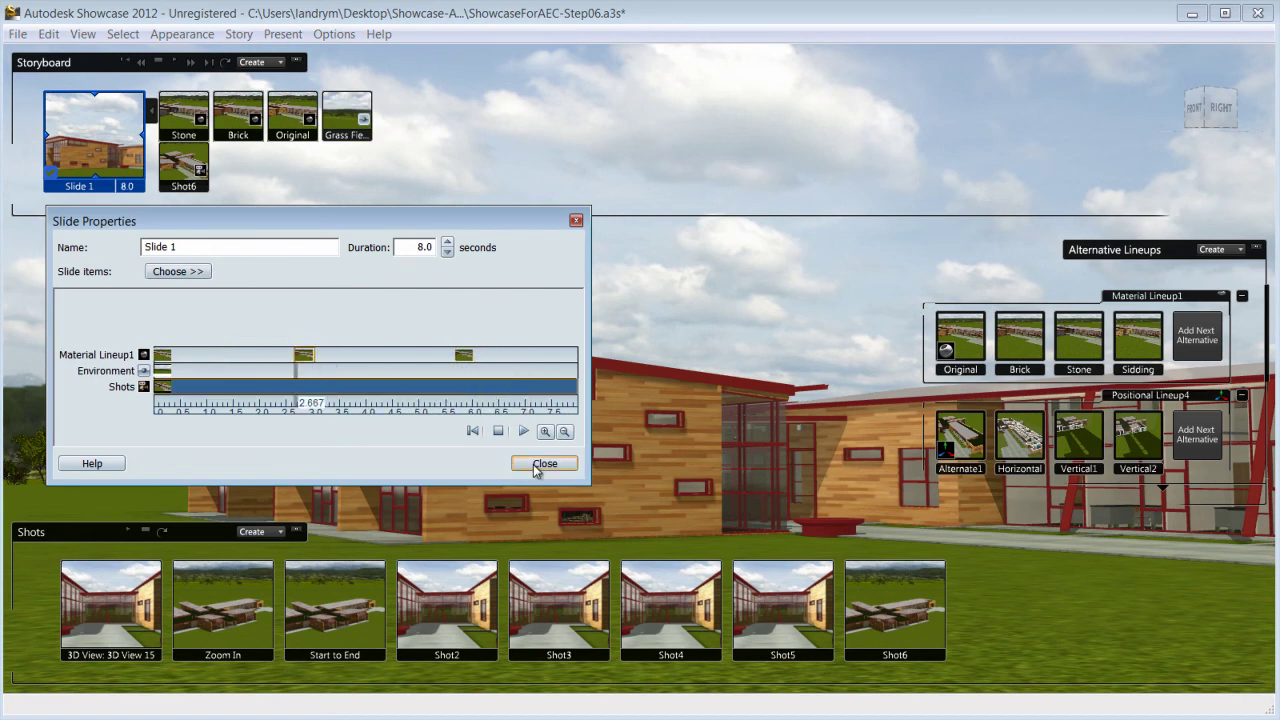
left_click(545, 463)
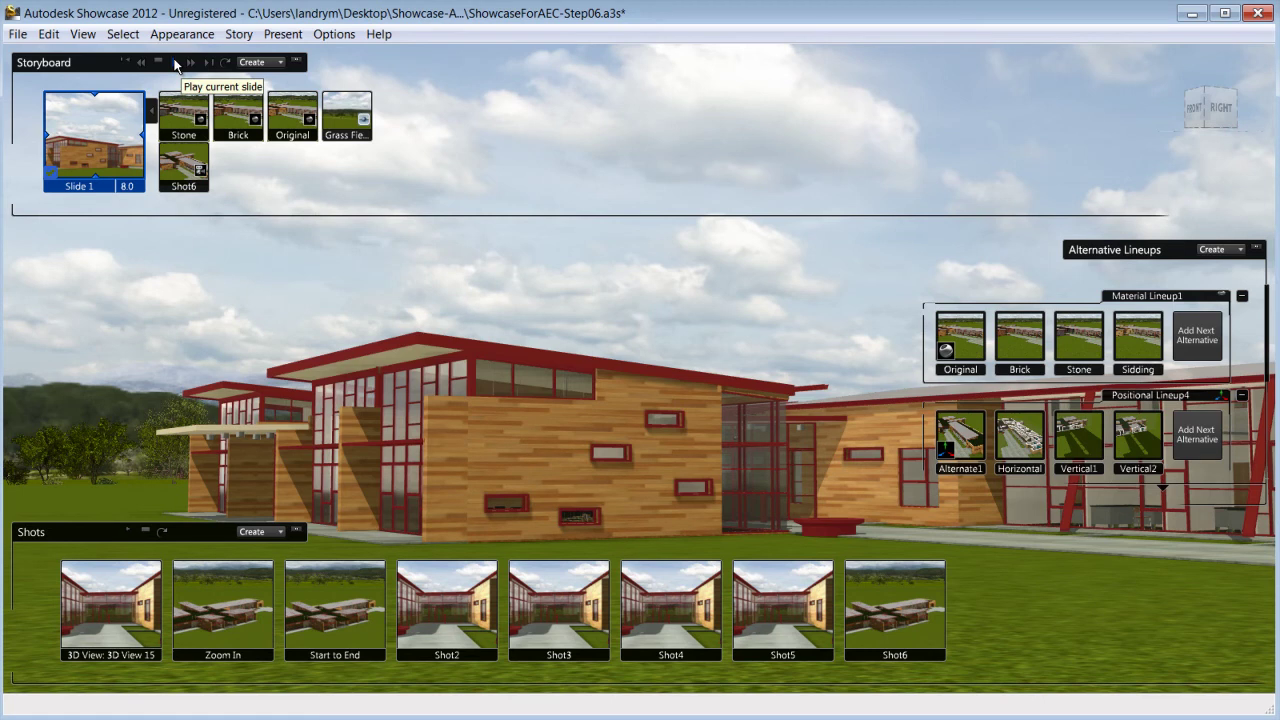
- Play back storyboard Slide 1, then enter Present mode with only the alternative lineups showing
left_click(175, 63)
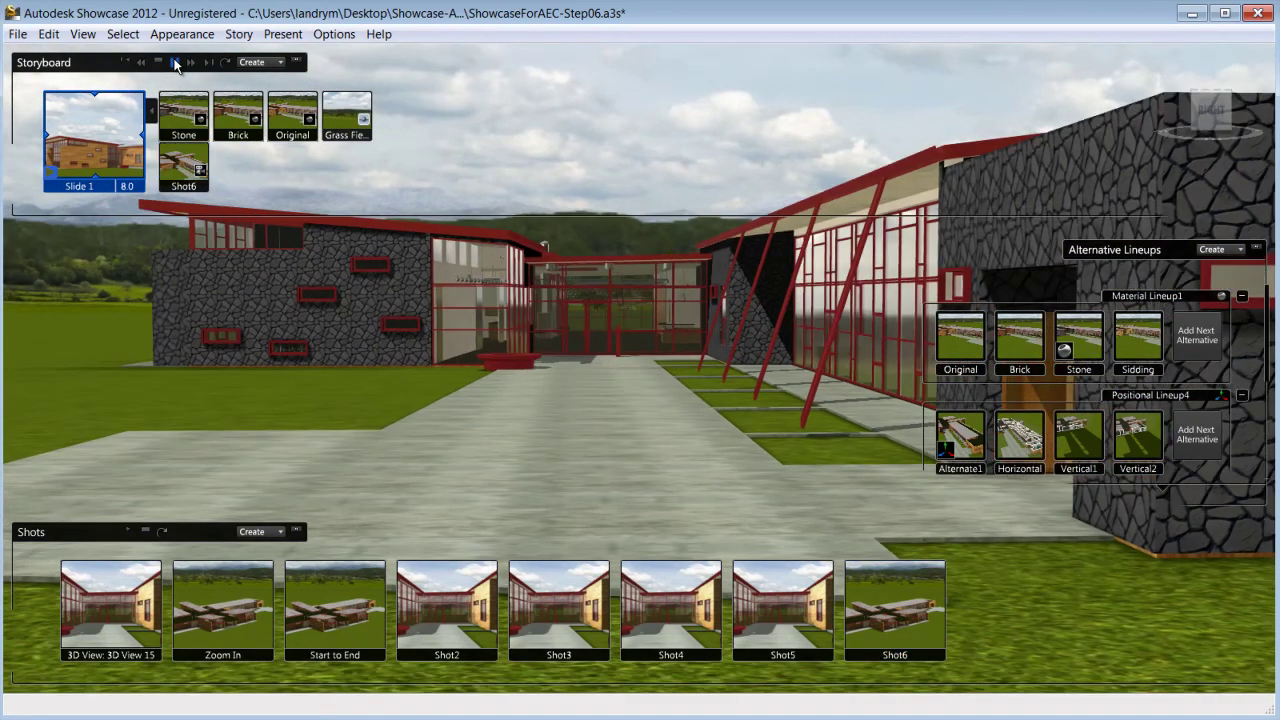
left_click(281, 62)
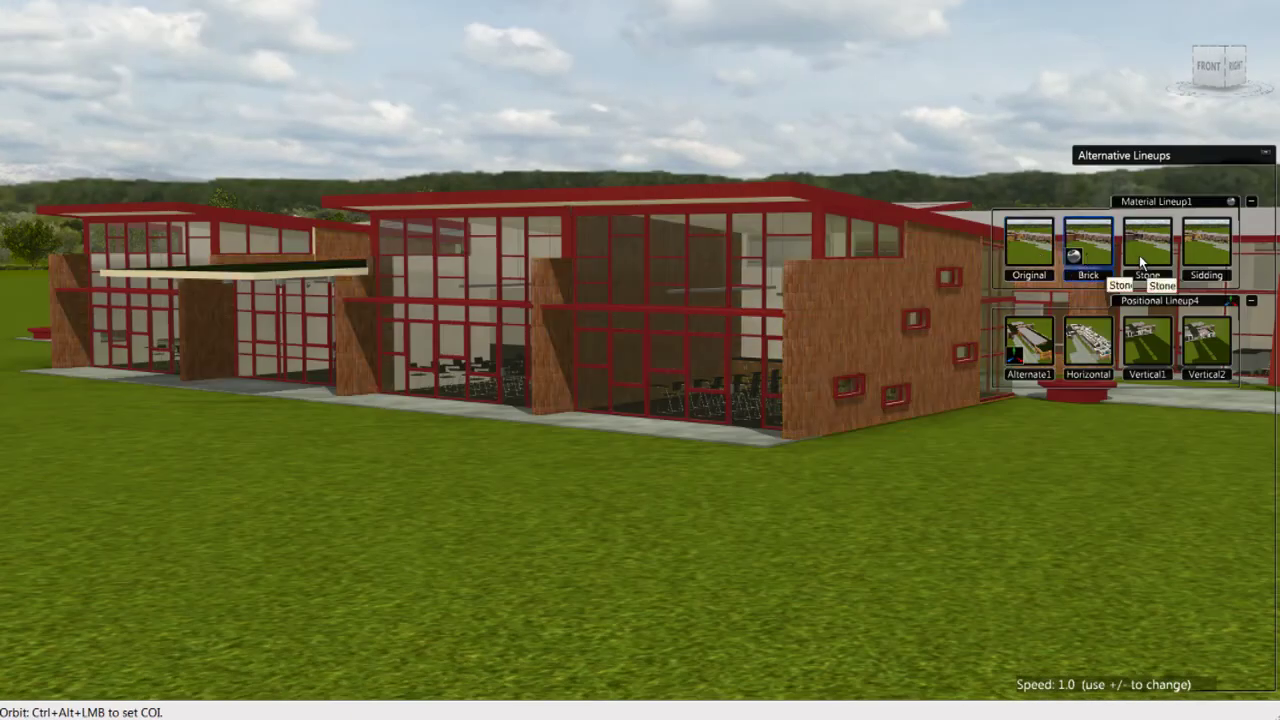
- Clad the walls in Stone, then Siding, and tilt the view into a top-down plan
left_click(1139, 255)
left_click(1206, 254)
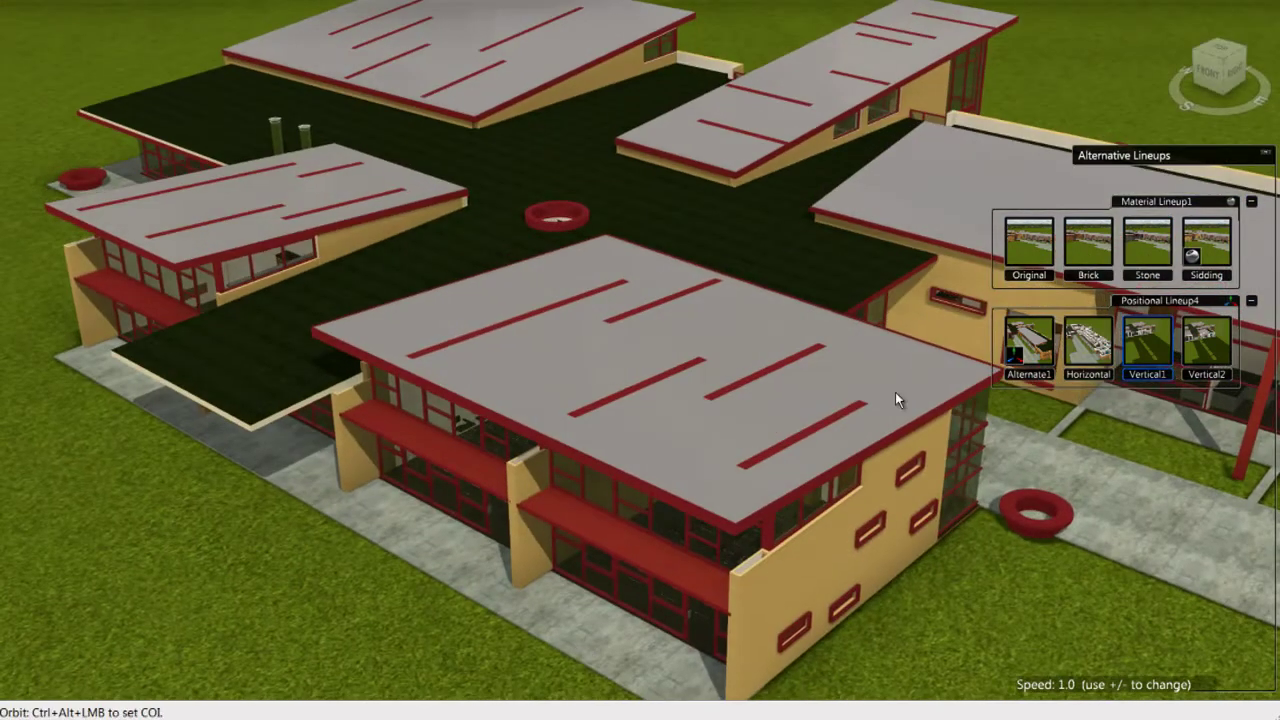
left_click_drag(895, 392, 718, 321)
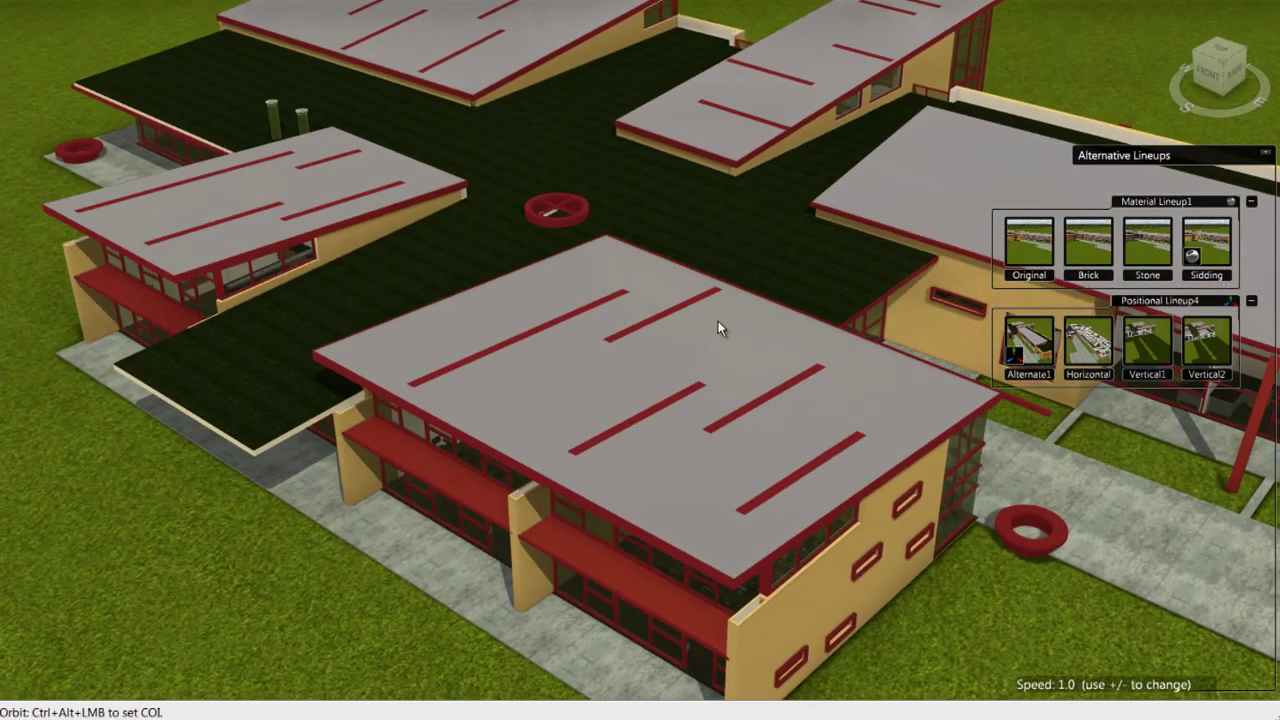
left_click_drag(510, 282, 518, 668)
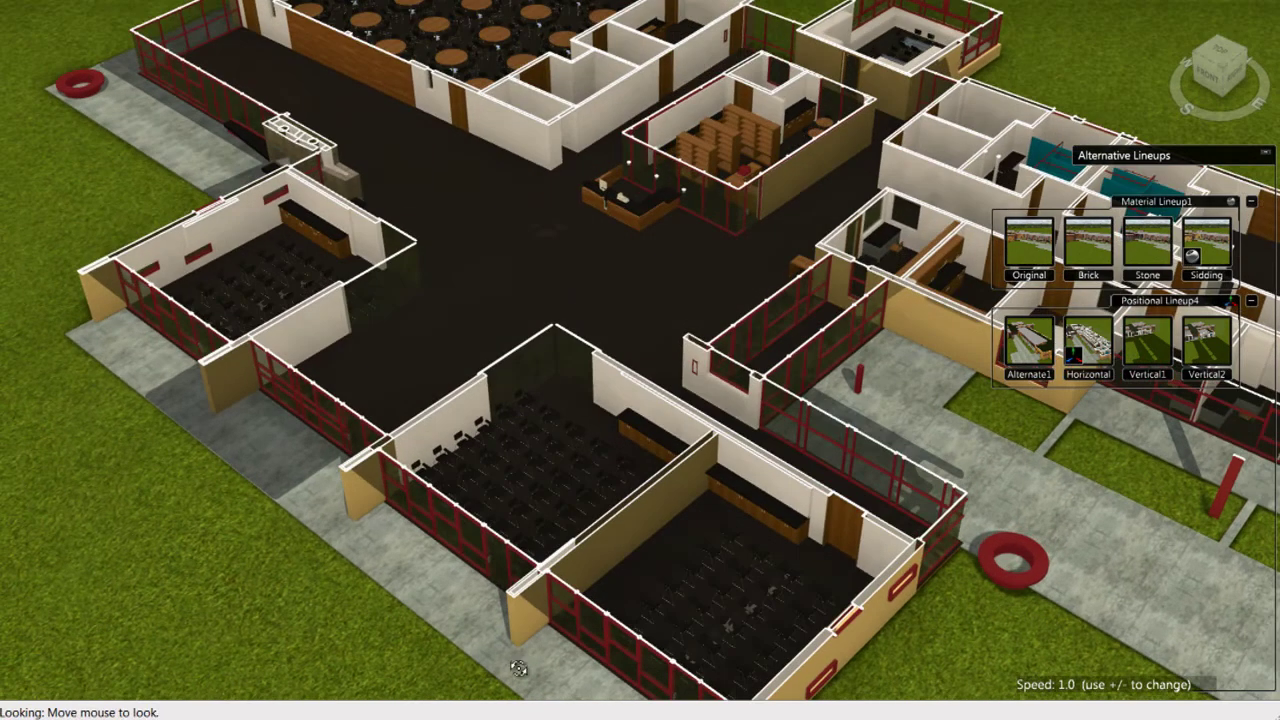
left_click(1220, 55)
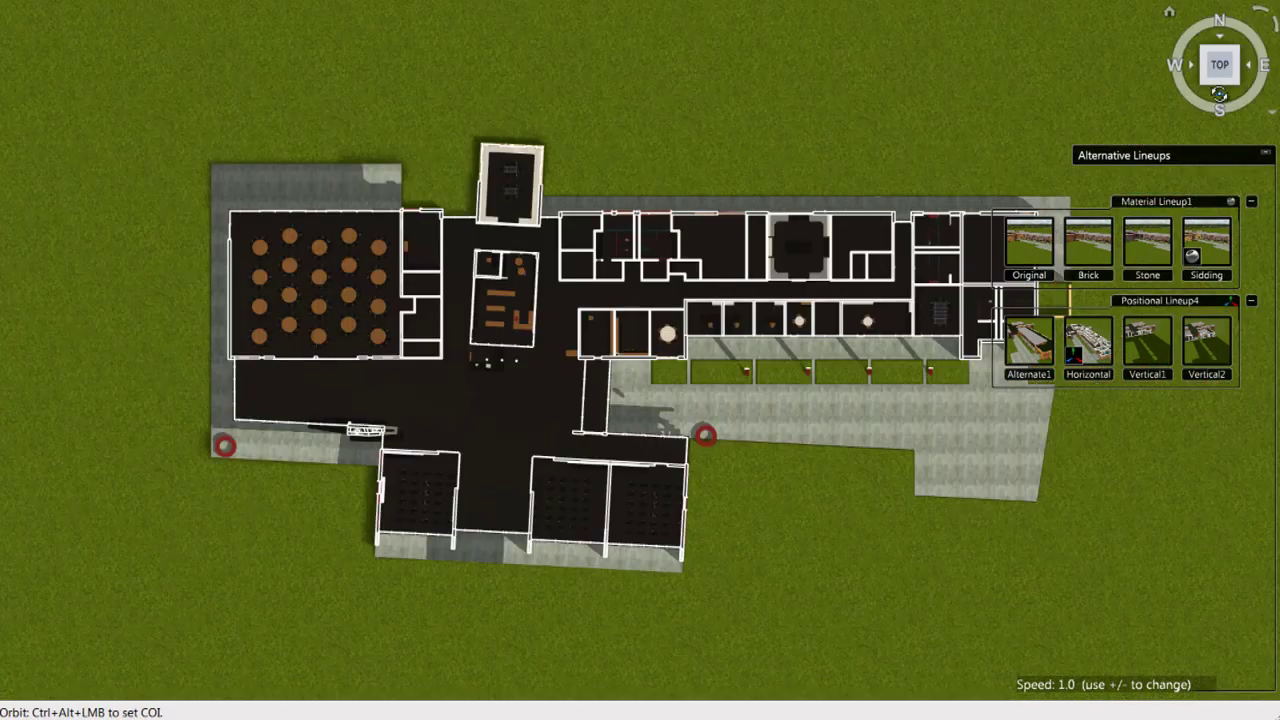
- Apply Alternate1, view Shot3, Shot5 and Shot6, then restore the Original wood walls
left_click(1029, 345)
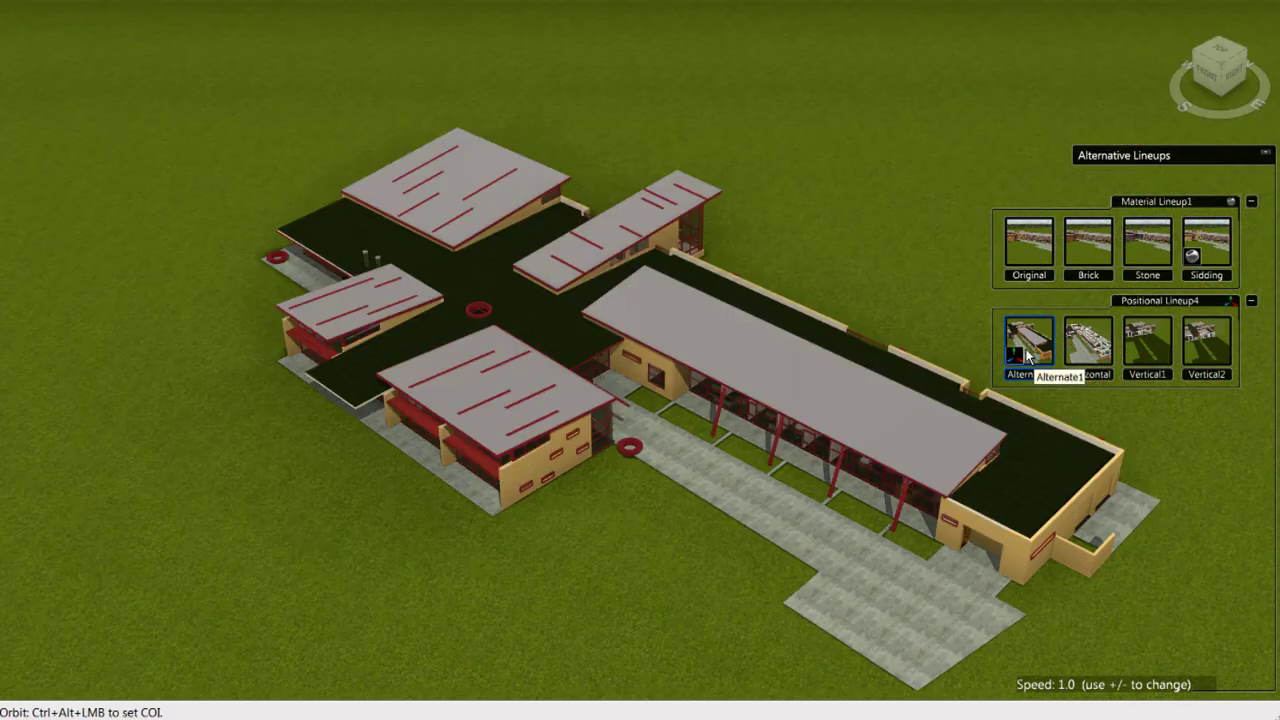
left_click(553, 612)
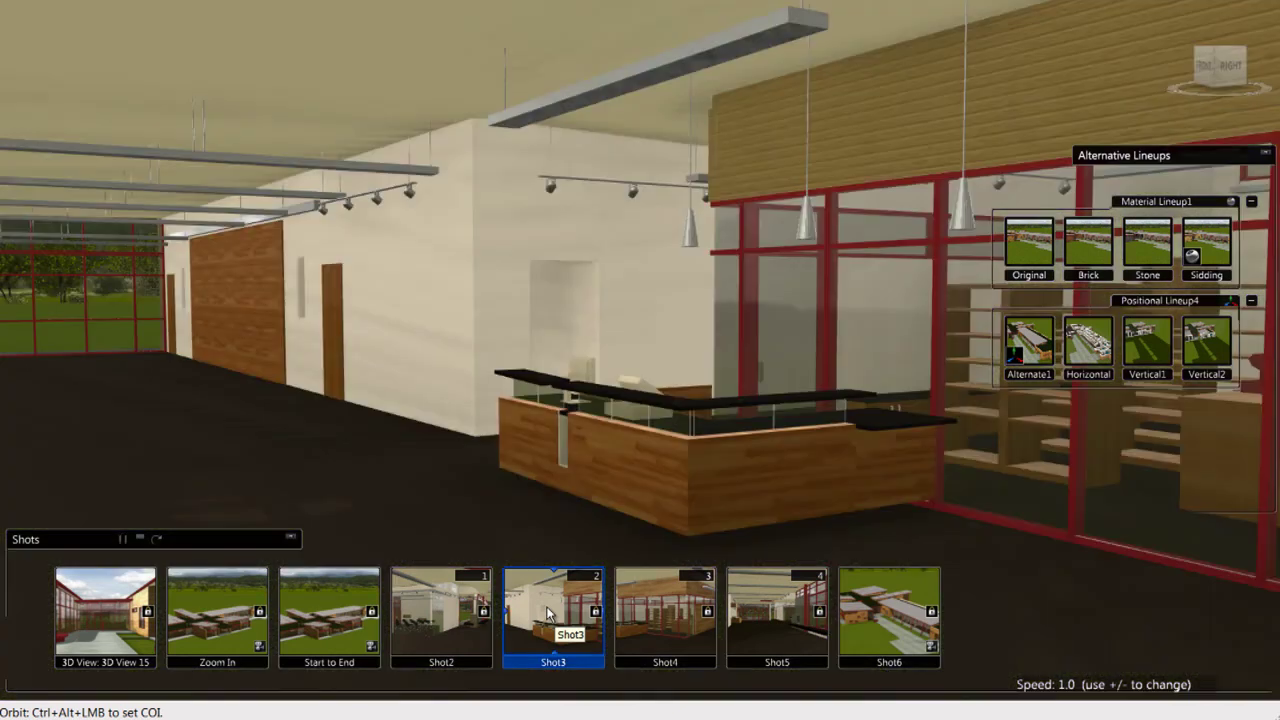
left_click(756, 624)
left_click(875, 620)
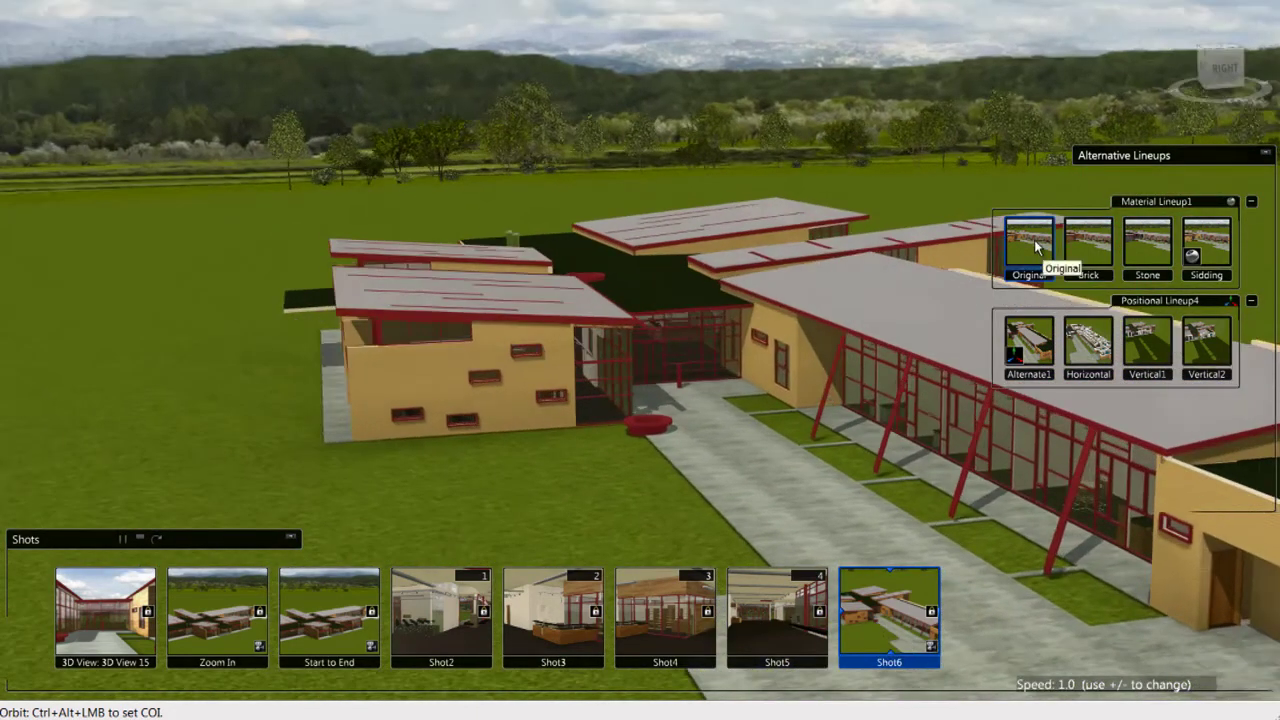
left_click(1036, 248)
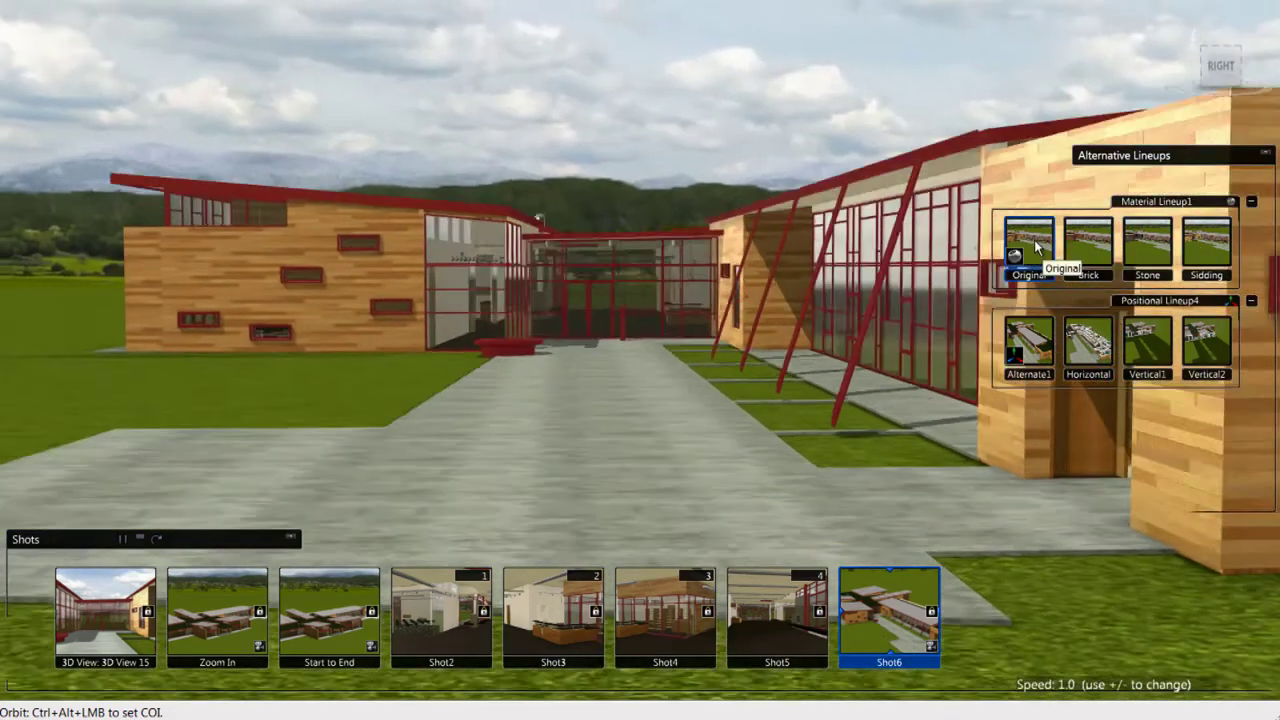